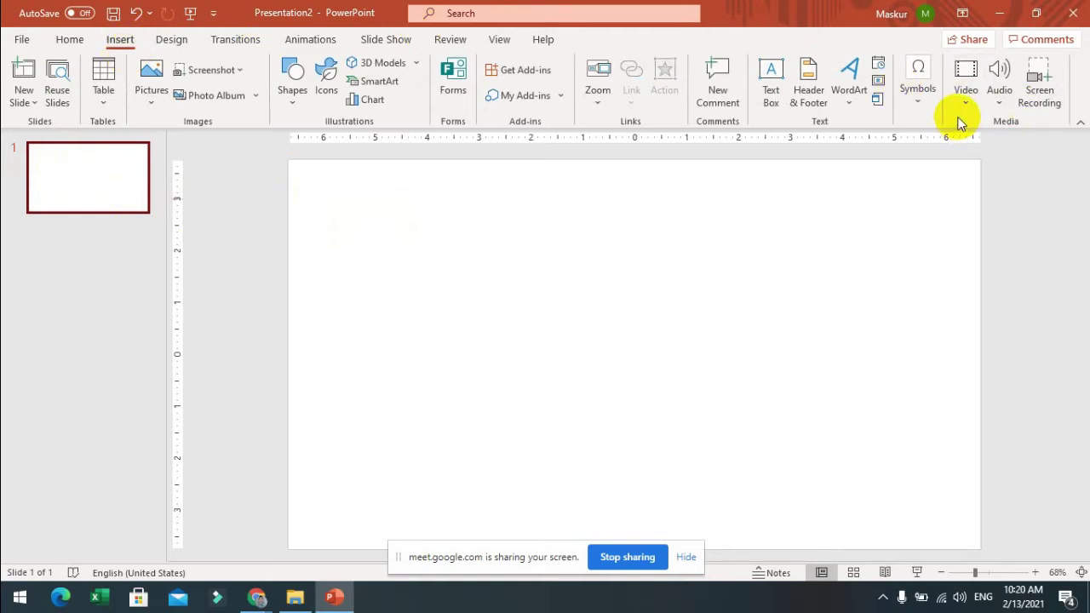
- Switch to Chrome, open YouTube in a new tab, and search Google for "free intro"
left_click(996, 15)
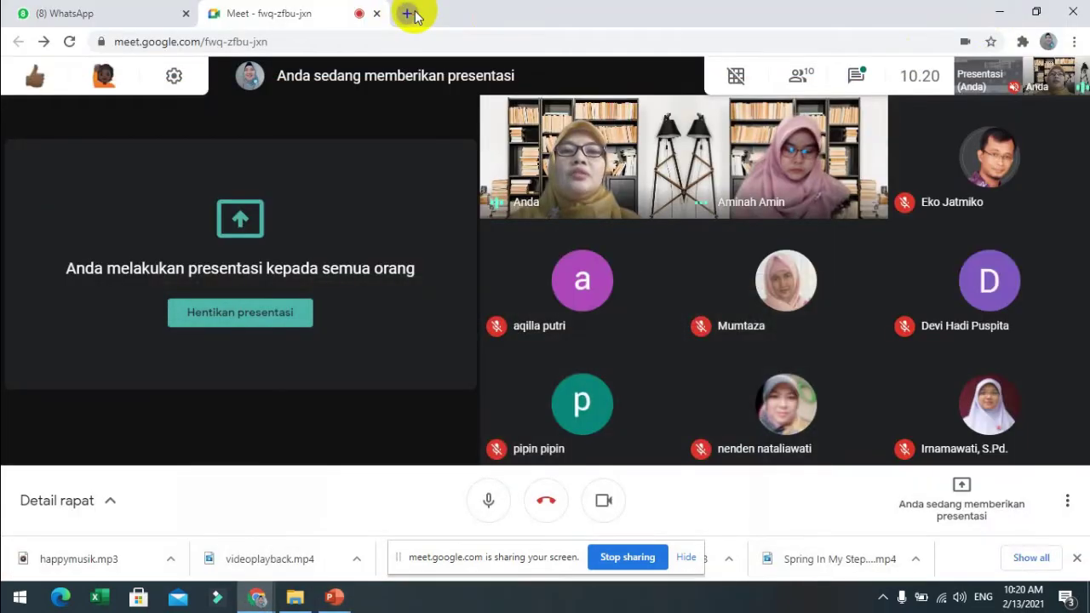
left_click(409, 14)
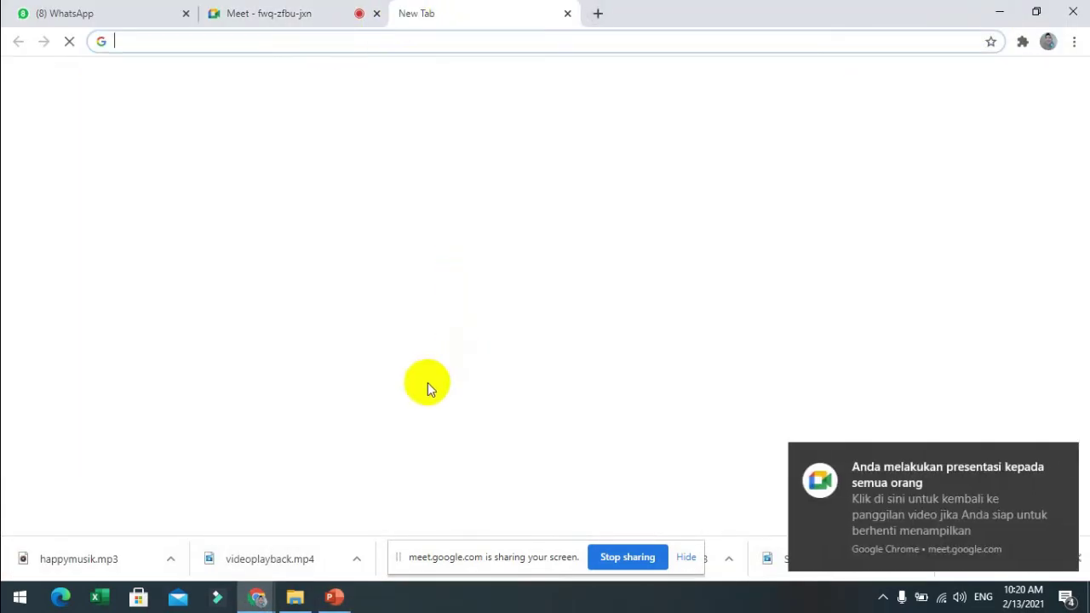
left_click(532, 381)
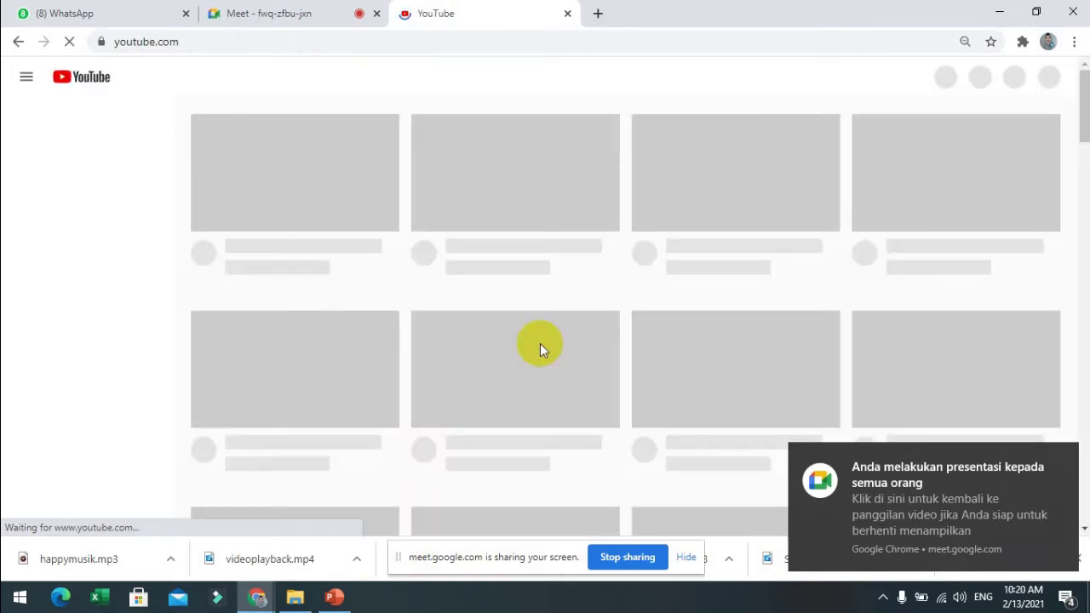
left_click(238, 40)
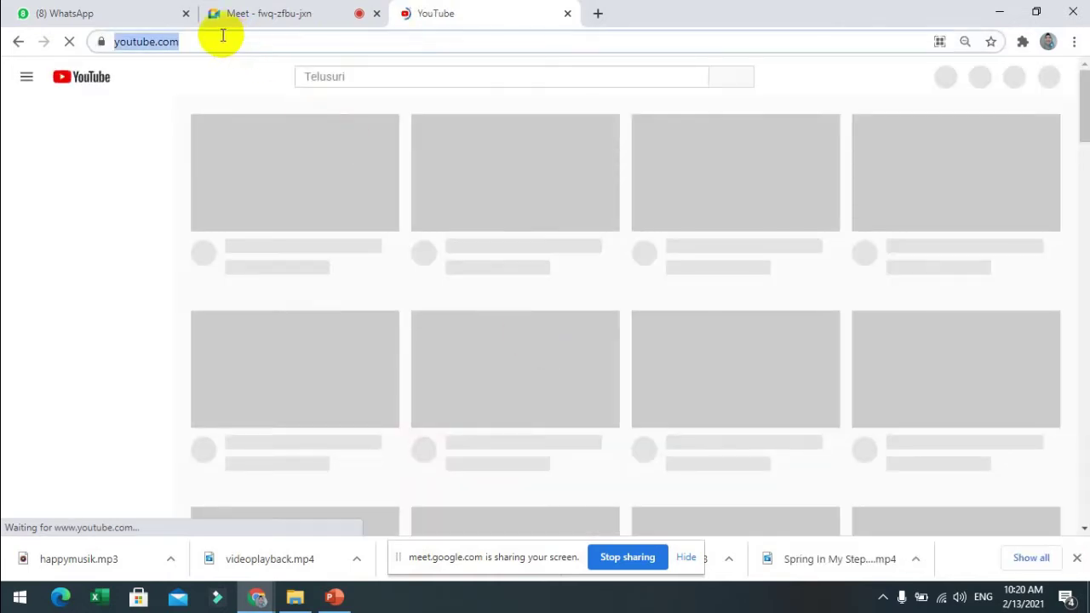
type("free")
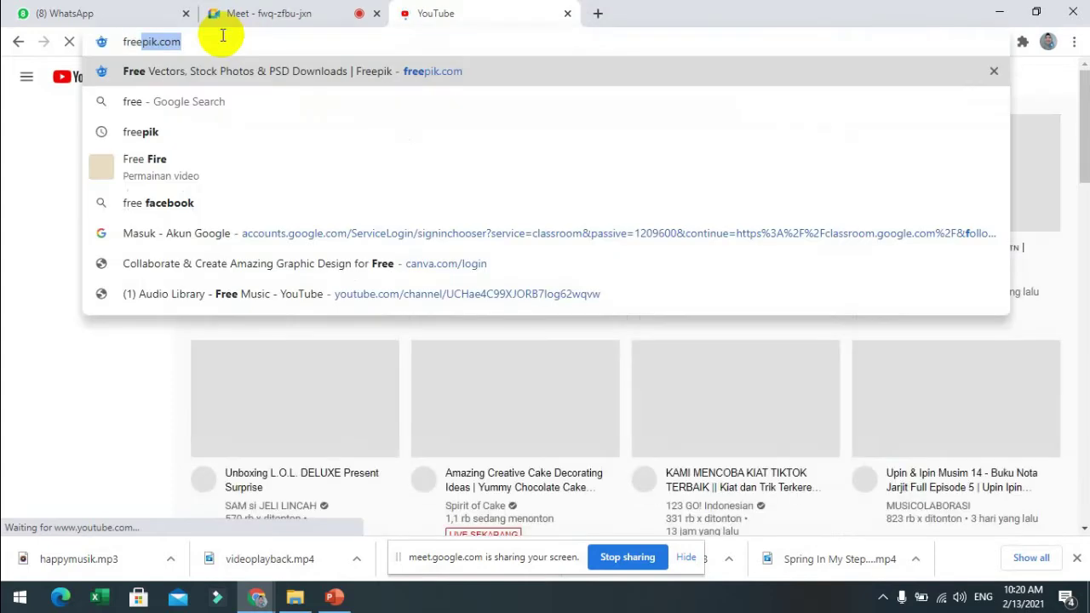
type(" in")
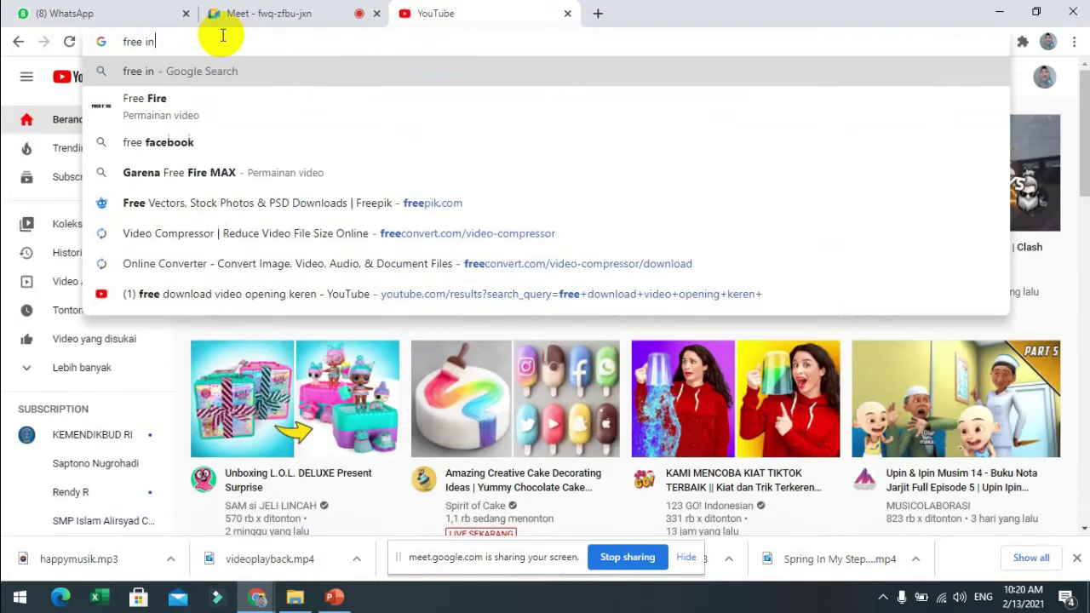
type("tro")
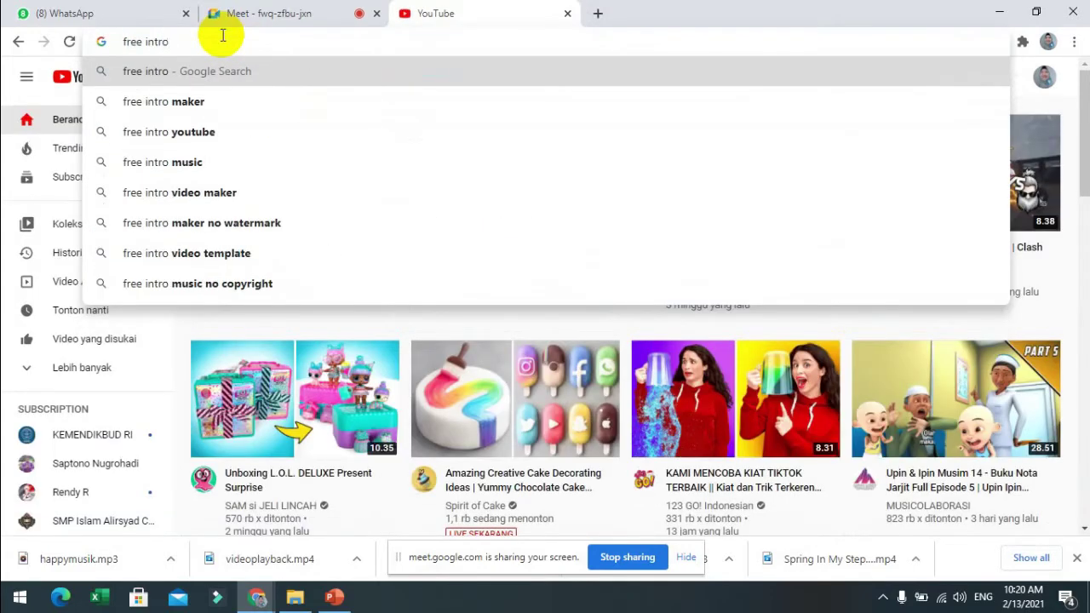
key("Return")
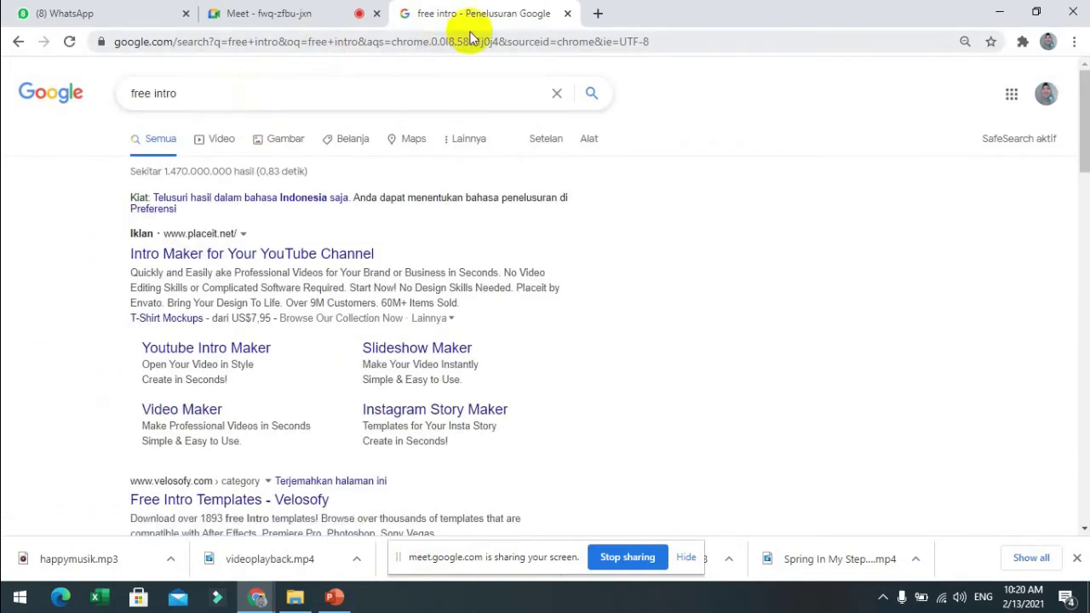
- Go to YouTube from the Google results page and search the site for "free intro"
left_click(1011, 94)
left_click(890, 239)
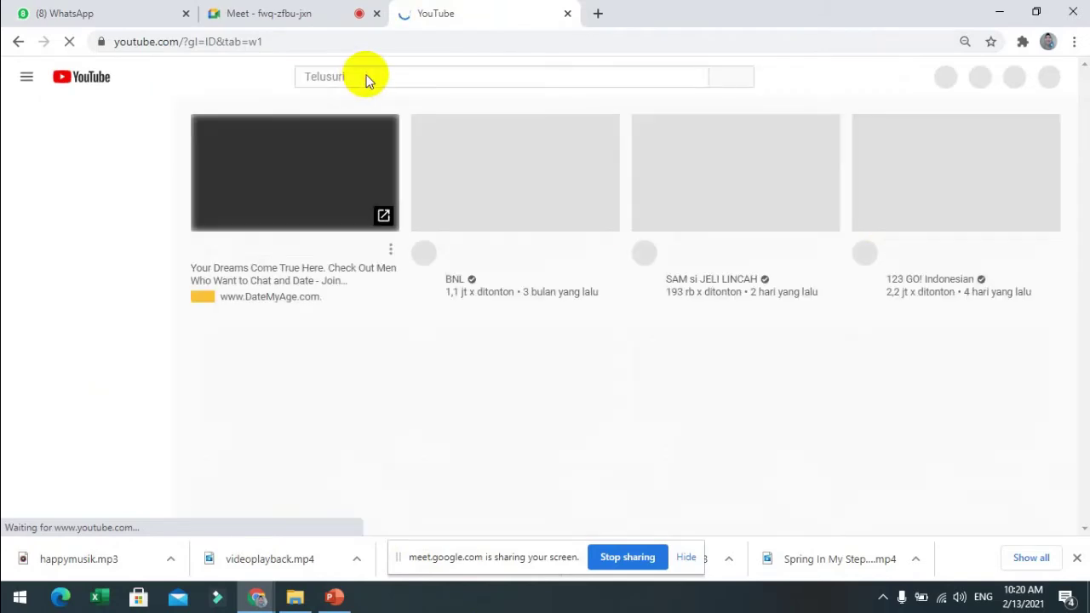
left_click(368, 77)
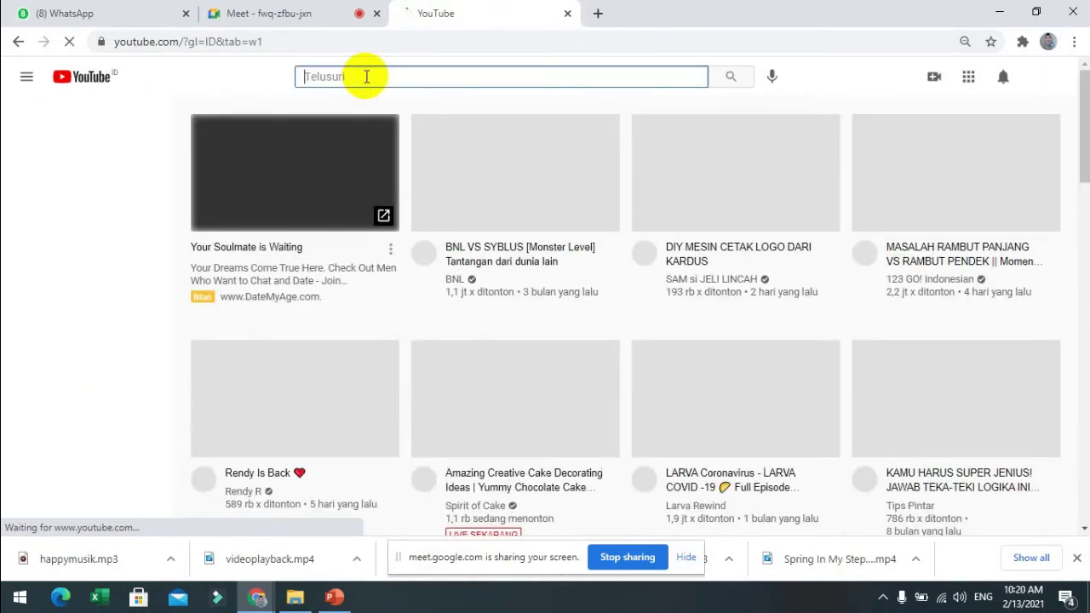
type("free")
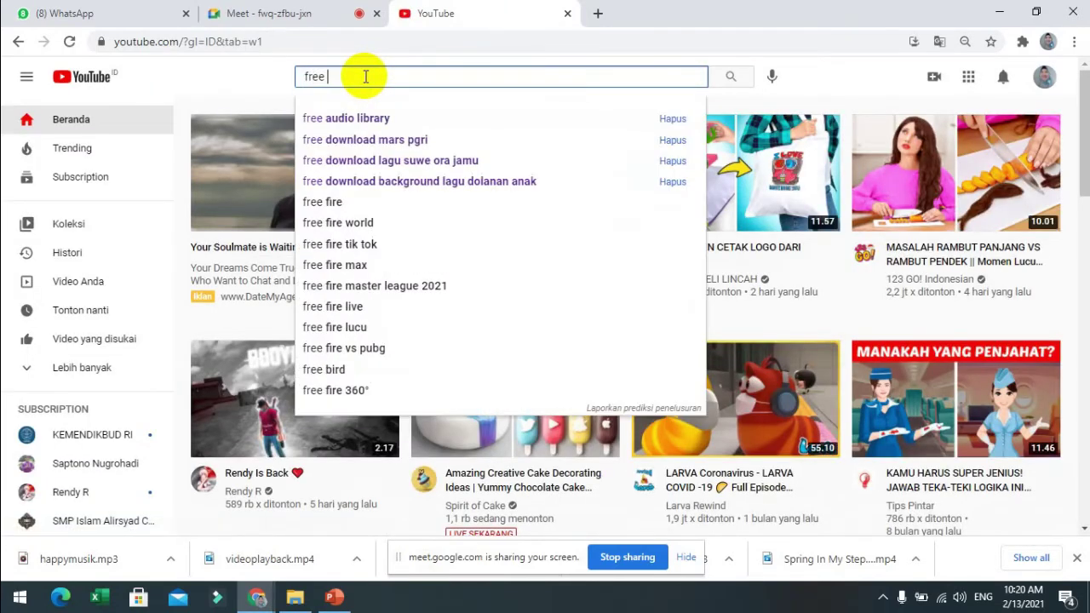
type(" intro")
key("Return")
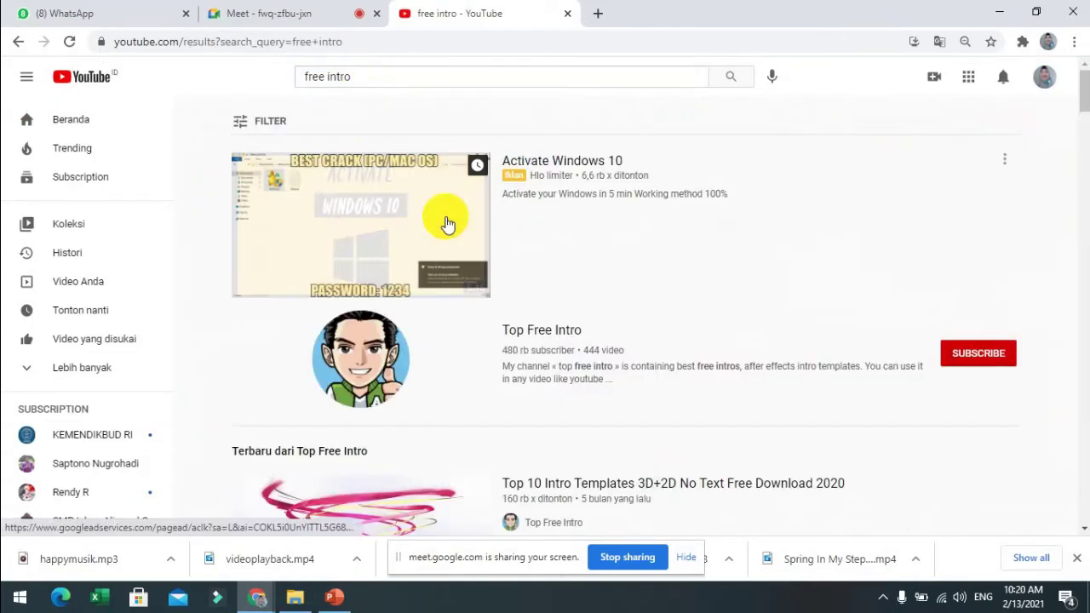
- Look through the YouTube results for free intro templates and switch back to PowerPoint
scroll(365, 372, "down", 8)
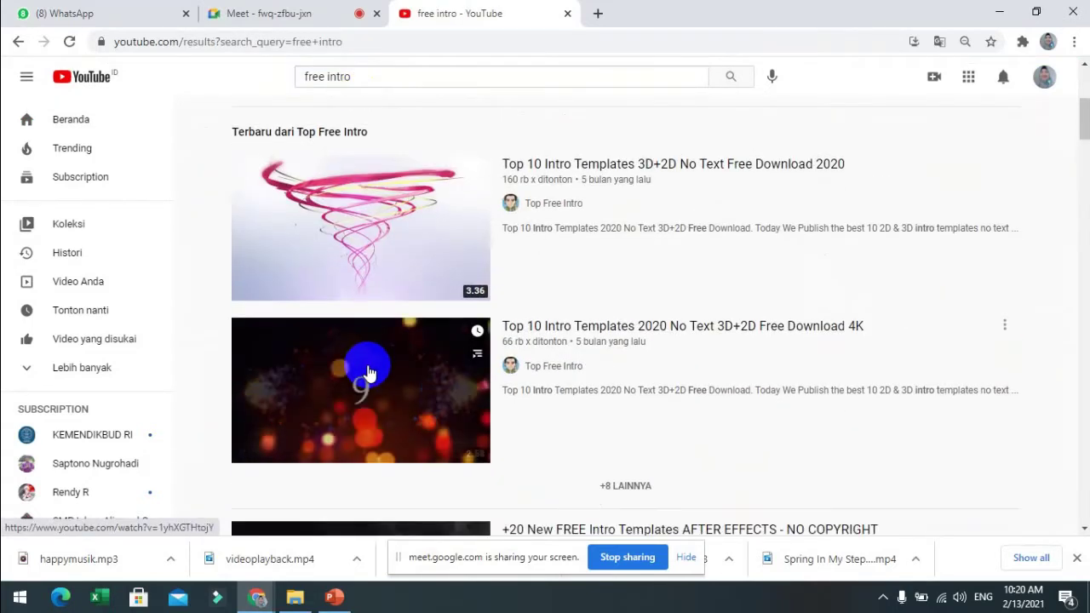
scroll(349, 336, "up", 6)
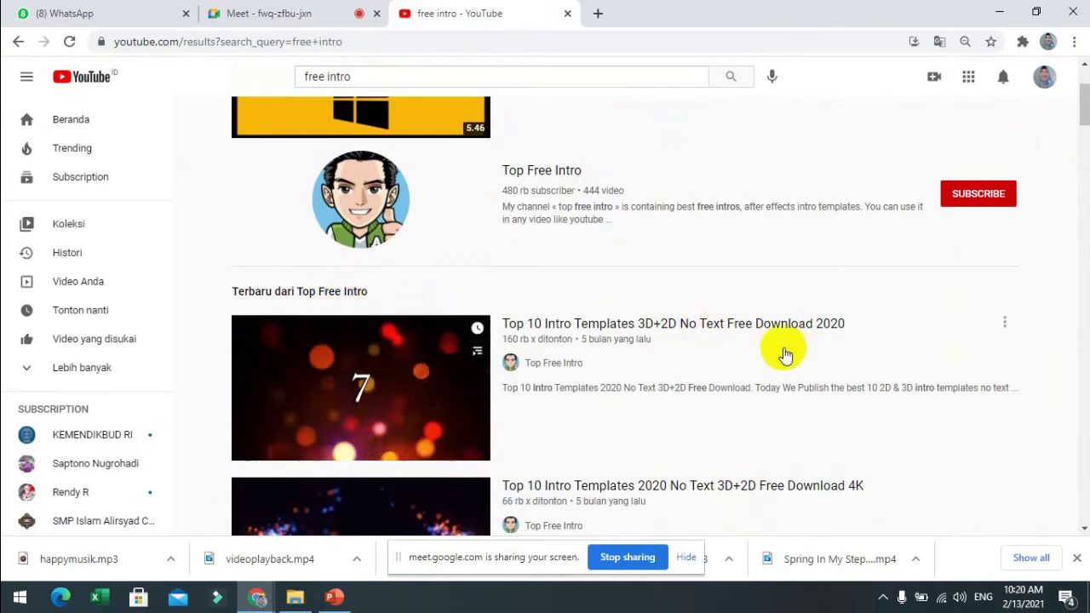
scroll(713, 447, "down", 1)
scroll(713, 447, "down", 6)
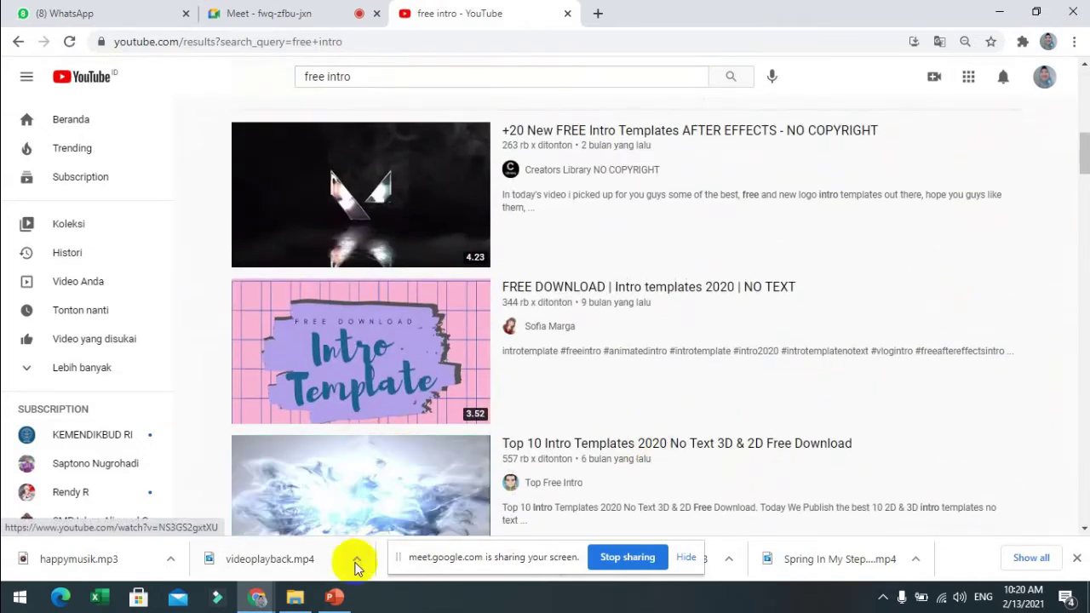
left_click(335, 597)
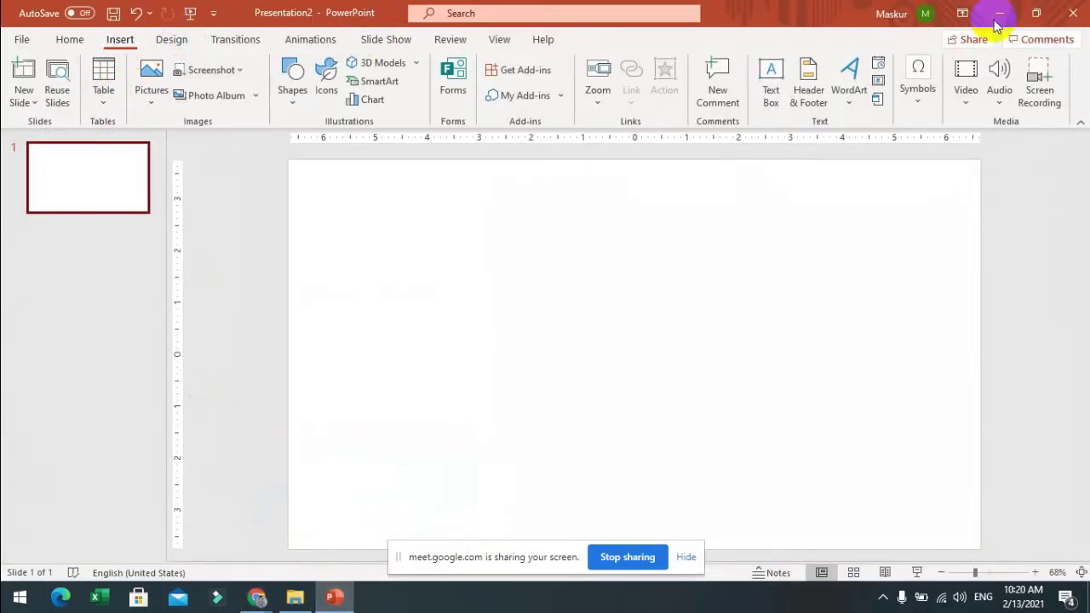
left_click(966, 98)
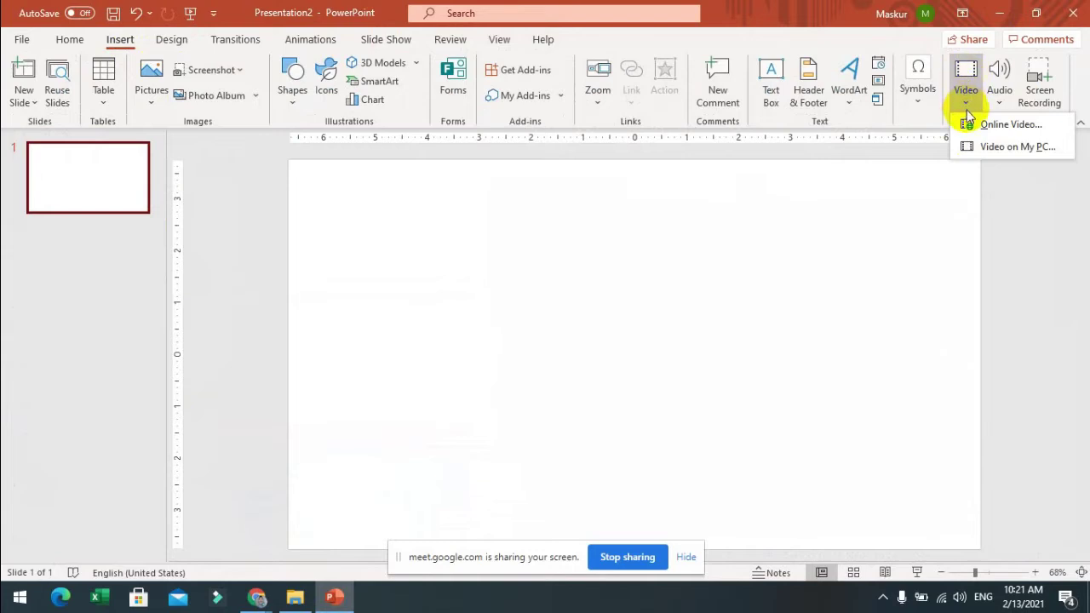
left_click(125, 40)
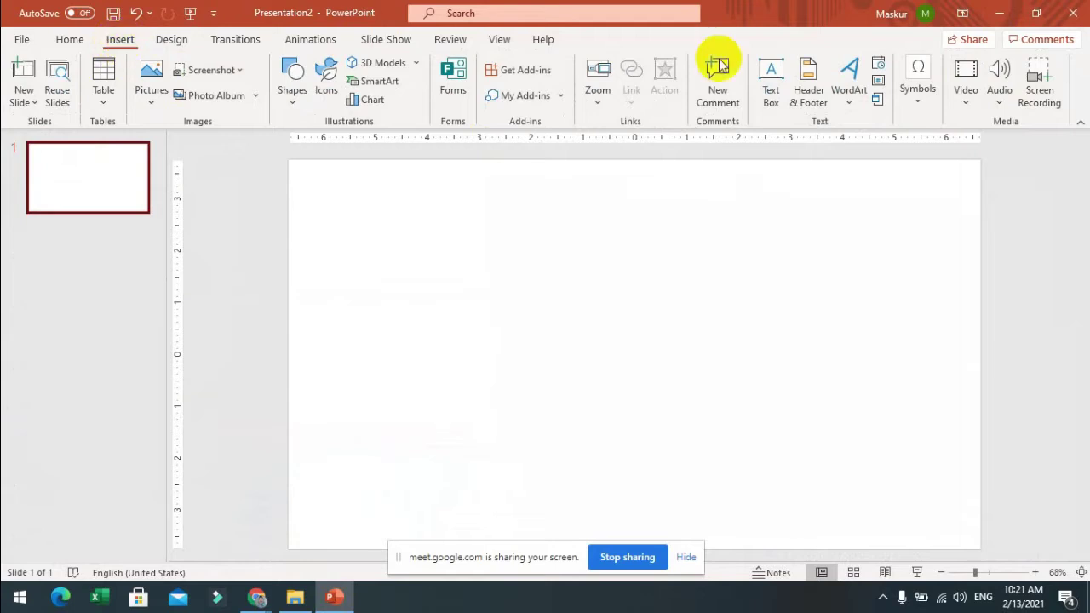
left_click(967, 102)
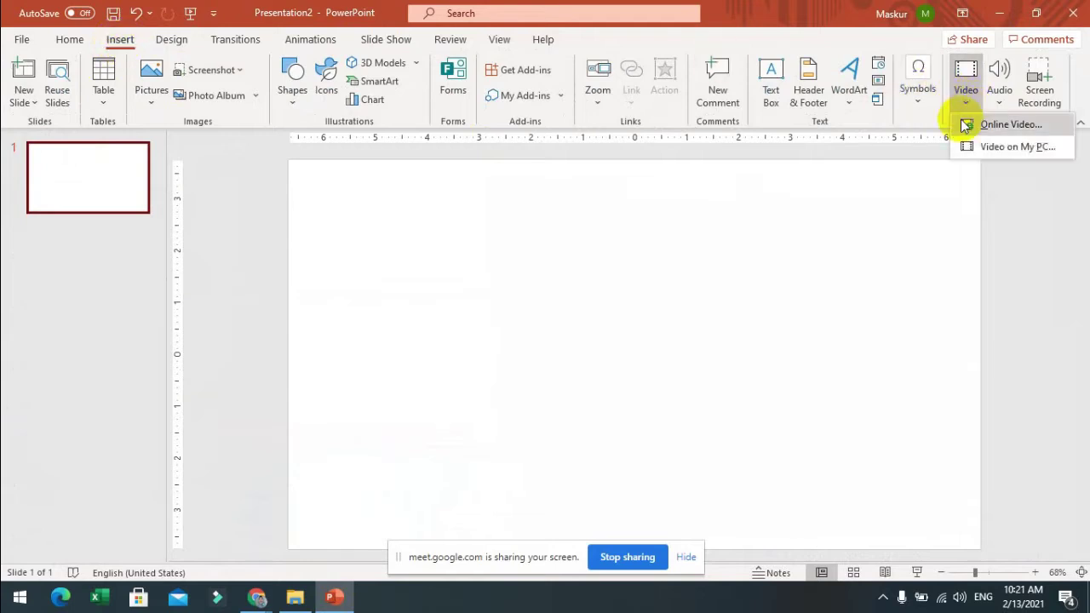
left_click(984, 150)
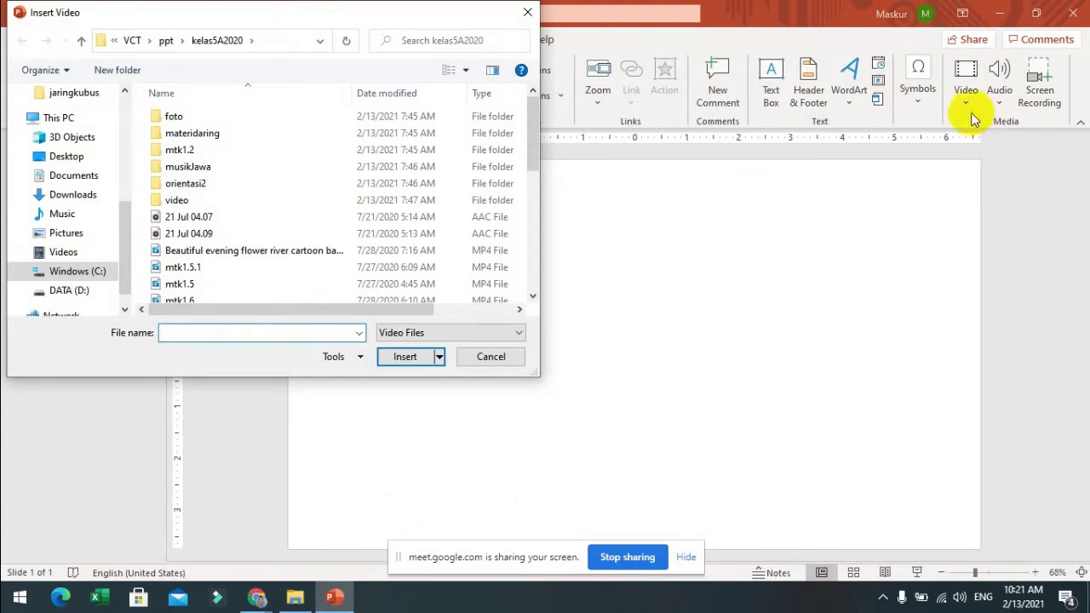
left_click(508, 357)
left_click(964, 101)
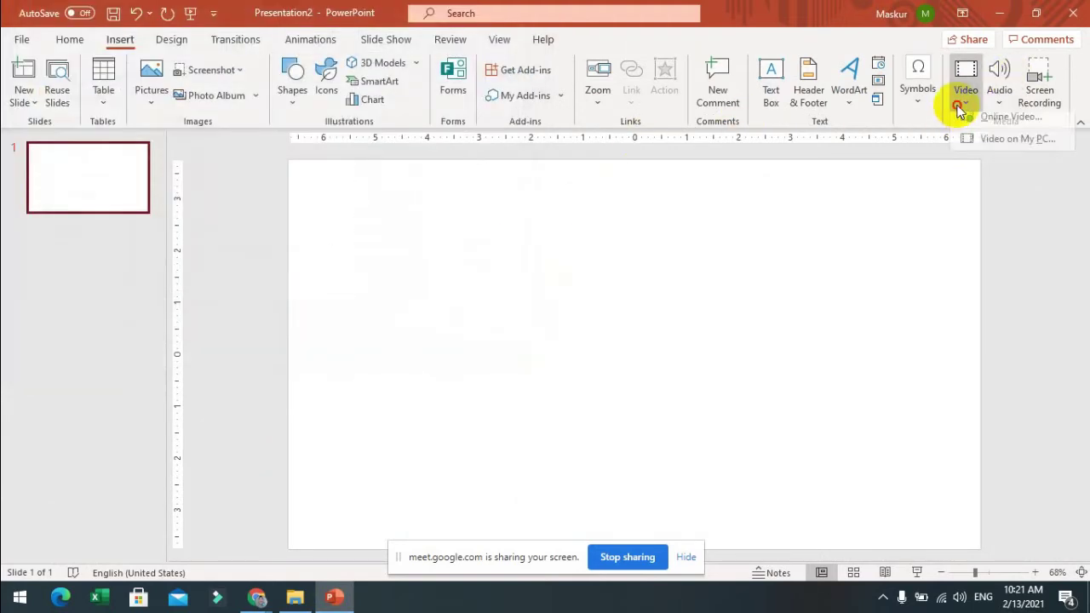
left_click(973, 125)
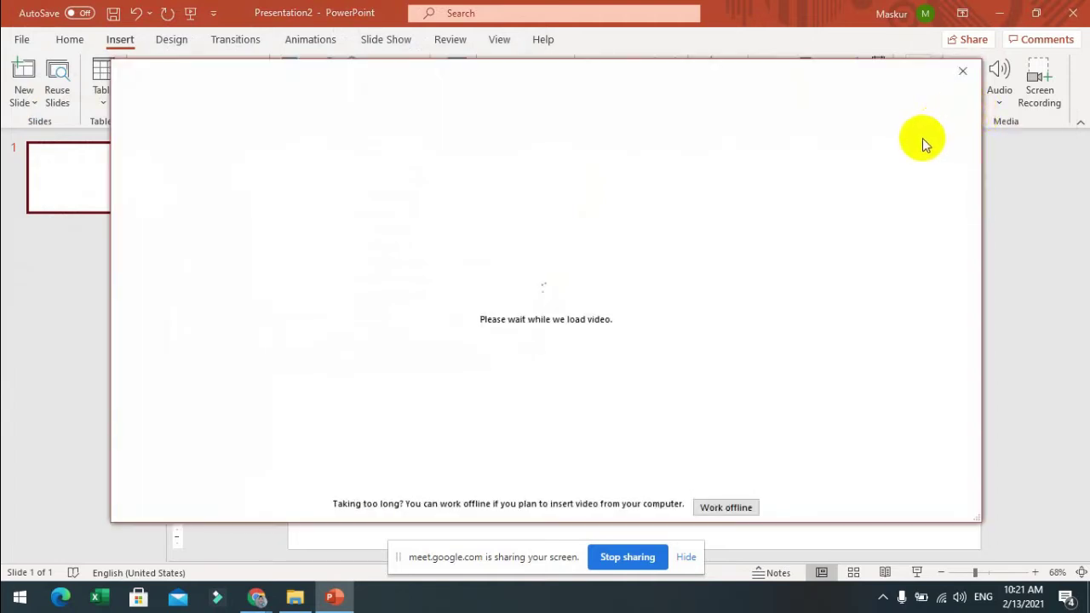
left_click(962, 73)
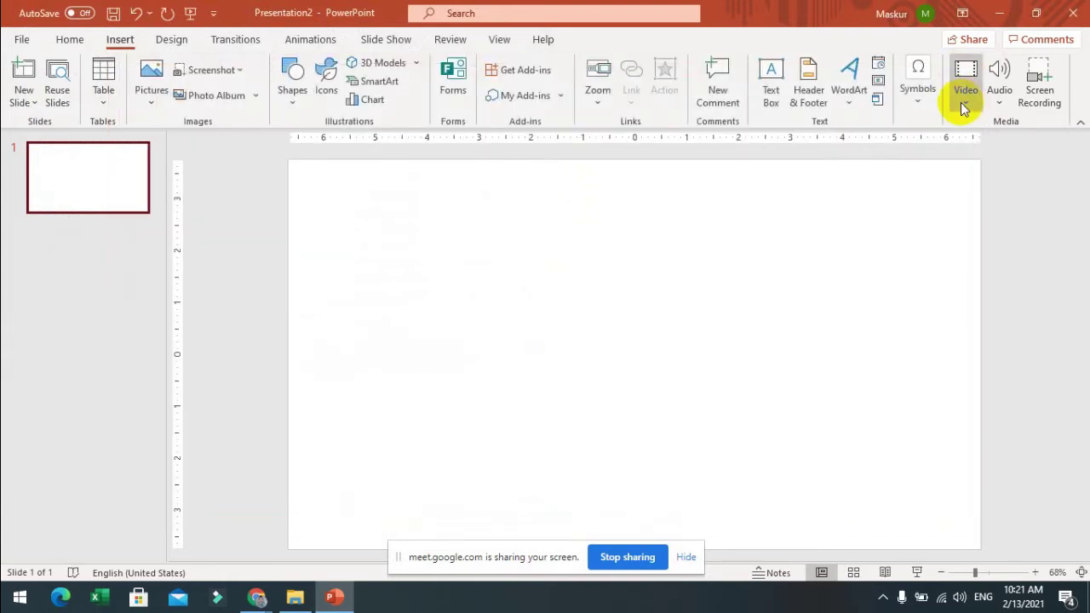
- Start inserting a video stored on the PC and browse to the VCT folder in Downloads
left_click(962, 102)
left_click(978, 148)
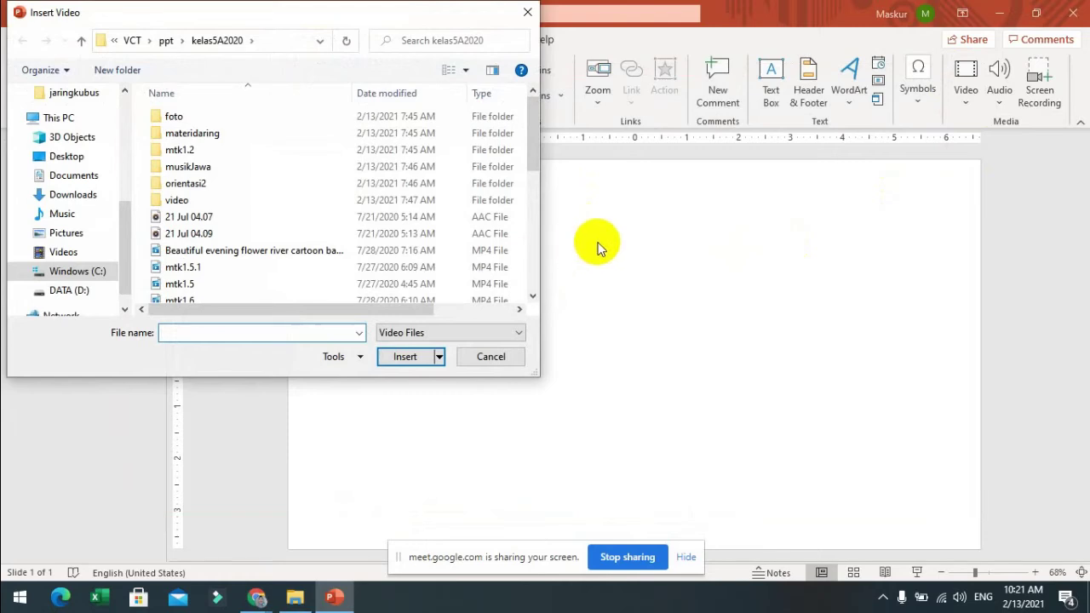
left_click(85, 195)
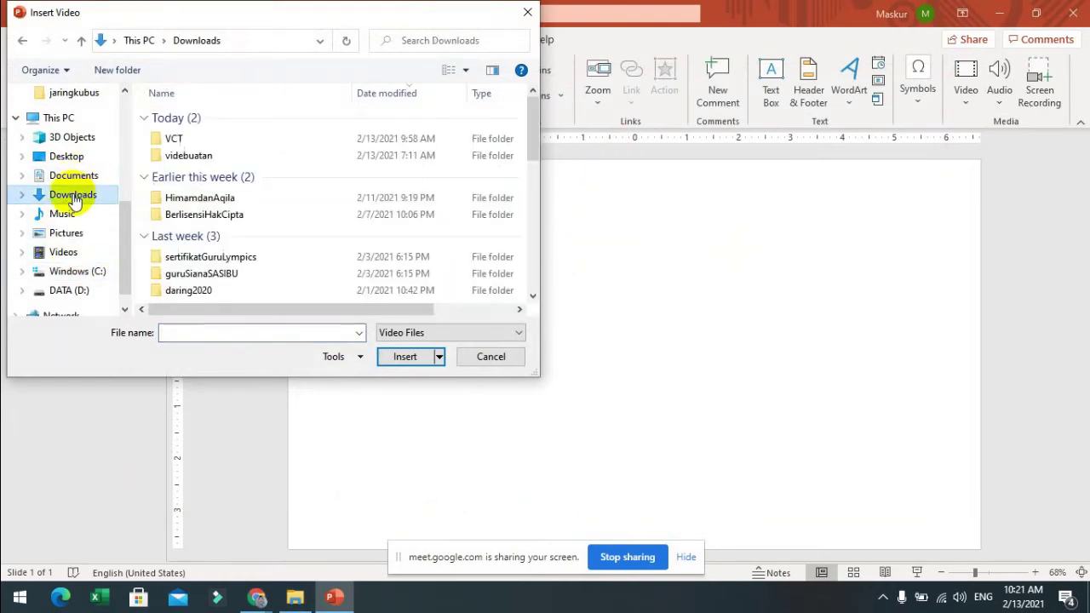
double_click(179, 139)
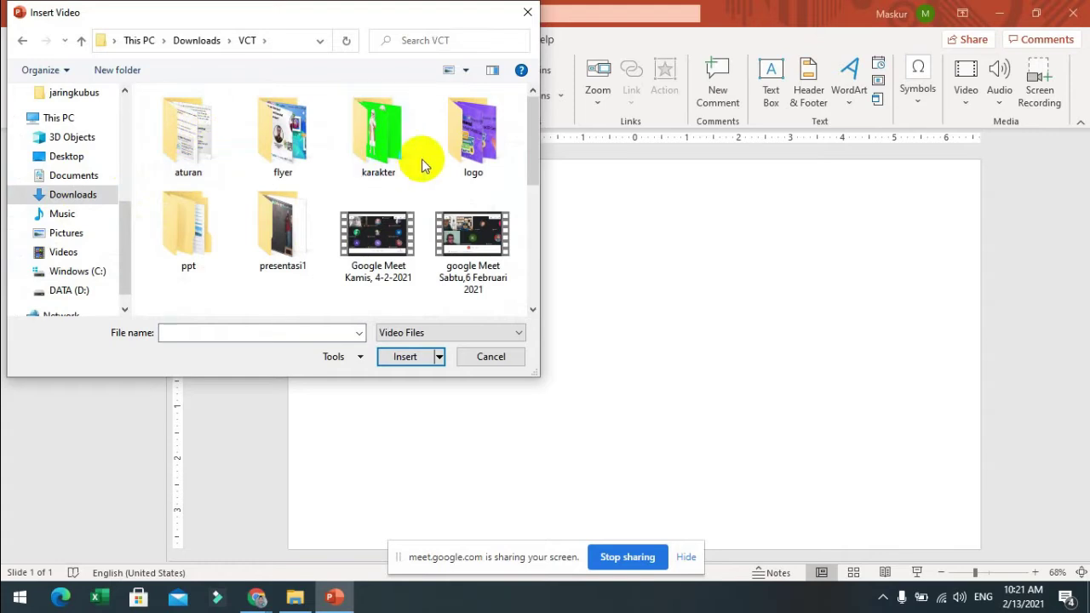
double_click(195, 257)
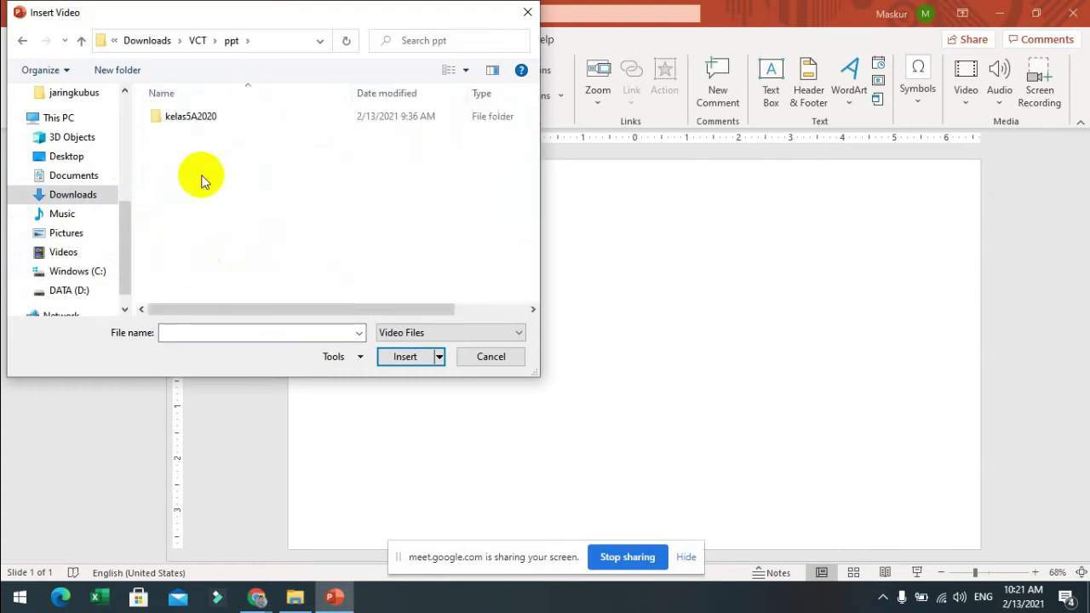
left_click(217, 119)
double_click(217, 117)
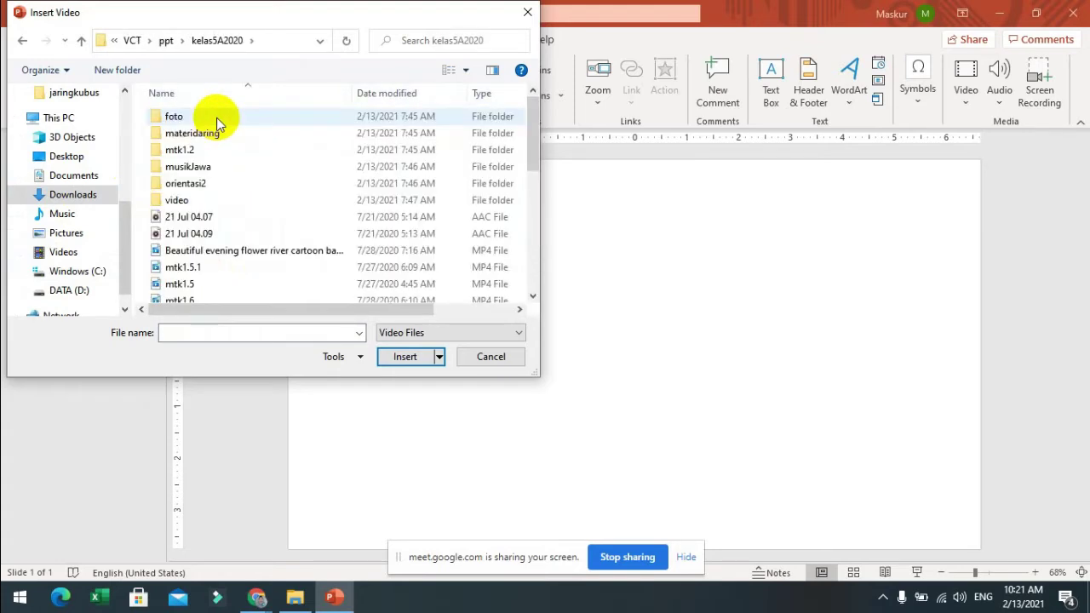
left_click(81, 42)
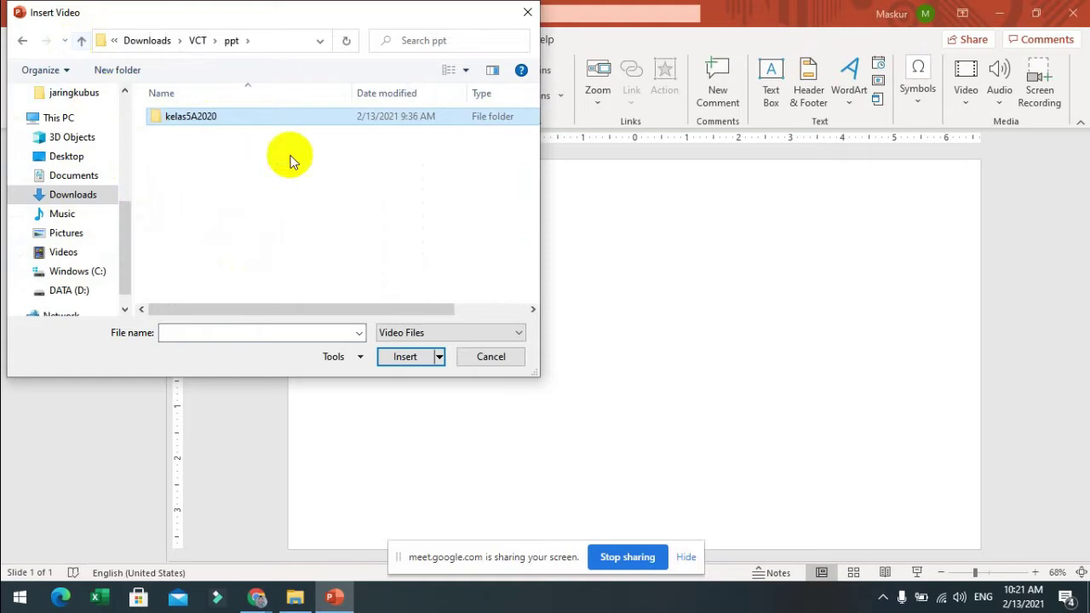
left_click(79, 41)
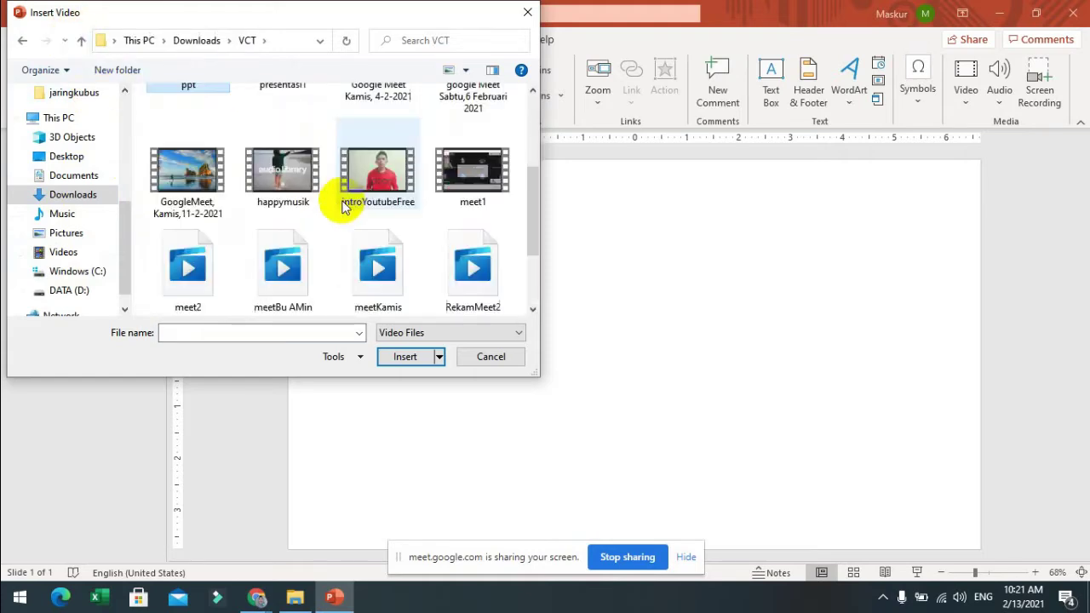
- Insert the introYoutubeFree video from the VCT folder onto the blank slide
scroll(341, 199, "down", 3)
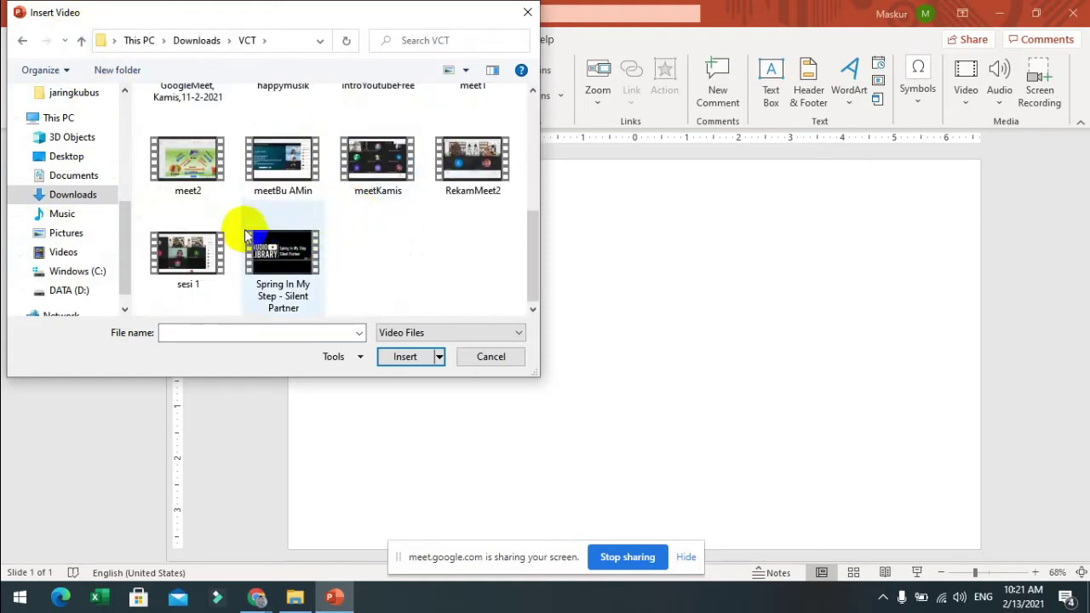
scroll(244, 223, "up", 1)
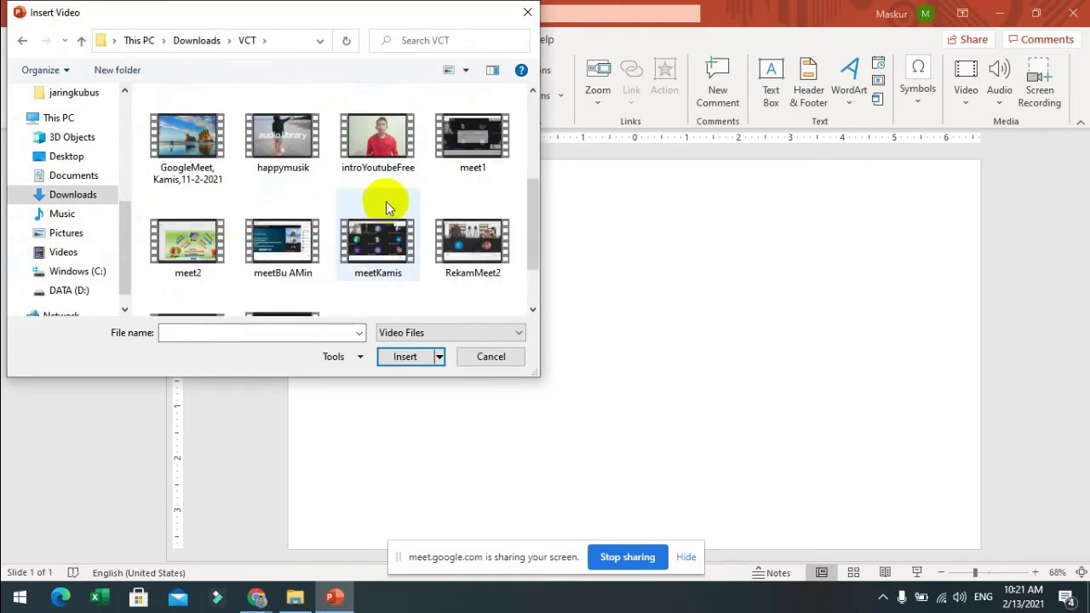
double_click(378, 140)
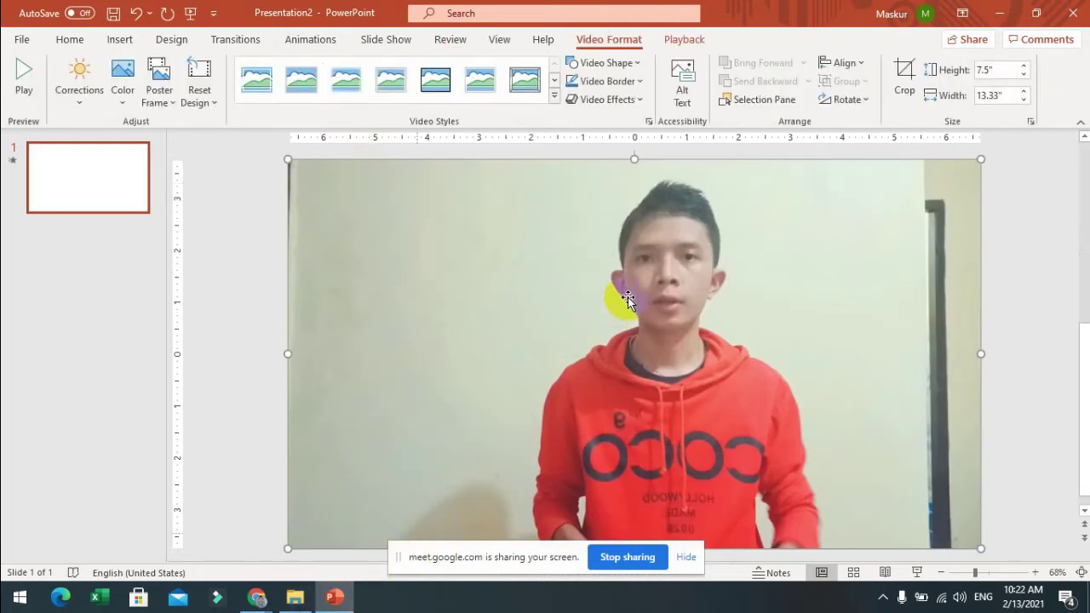
- Trim the intro video to start at 00:47.101 and end shortly after that point
mouse_move(628, 298)
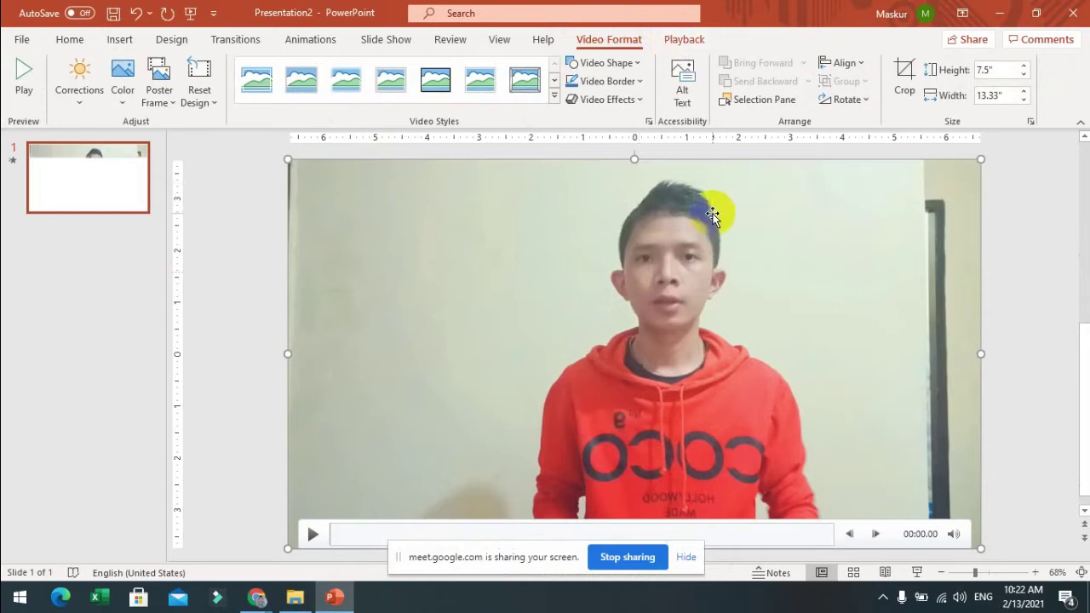
left_click(685, 39)
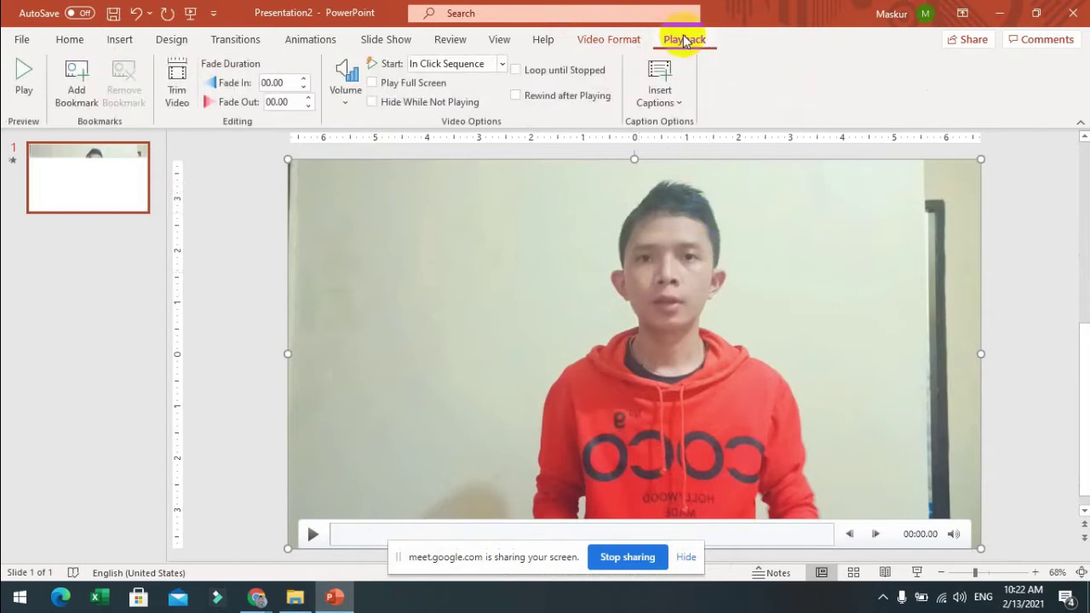
left_click(176, 102)
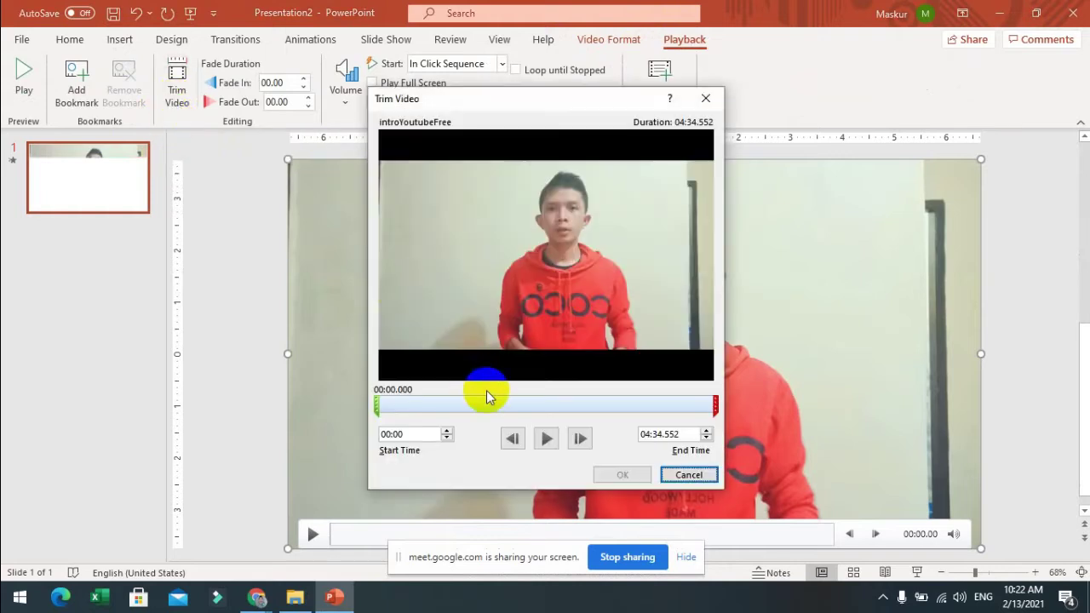
left_click_drag(378, 404, 435, 403)
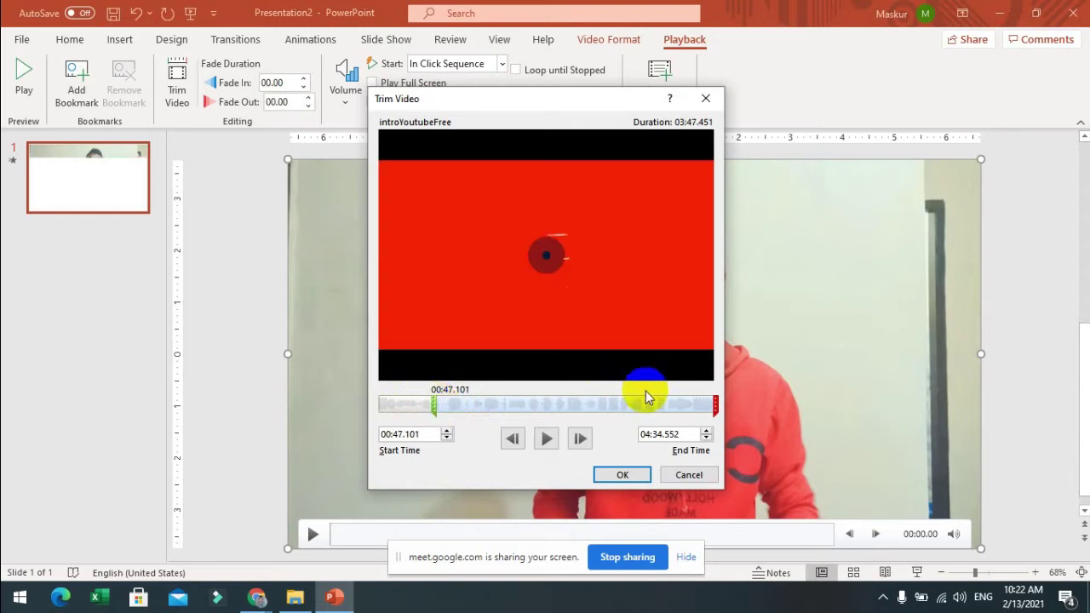
left_click_drag(713, 403, 440, 412)
left_click(634, 476)
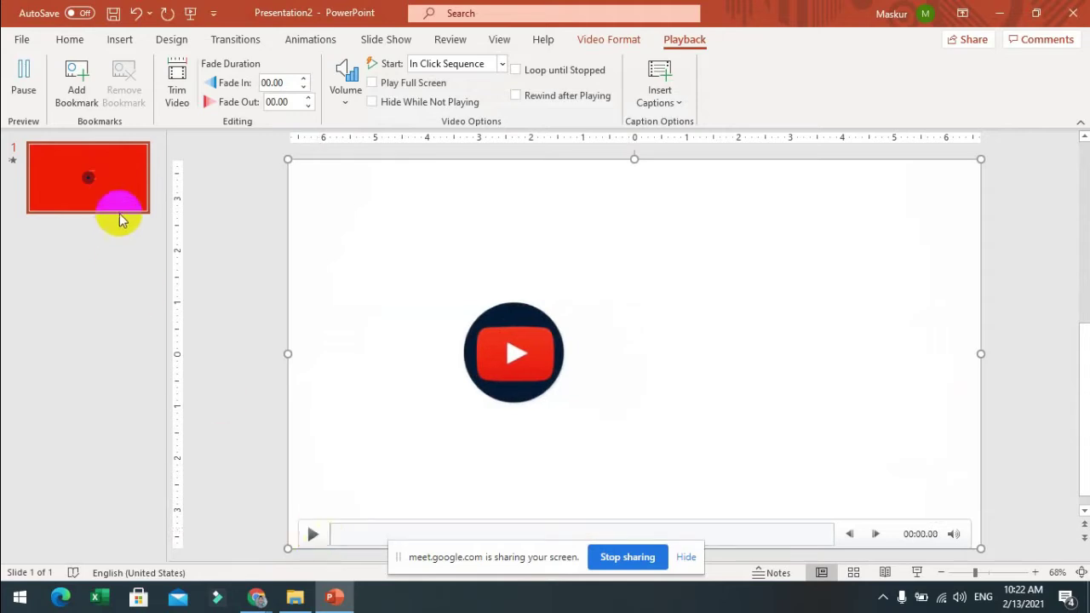
- Add a new slide with the Blank layout after slide 1
left_click(70, 224)
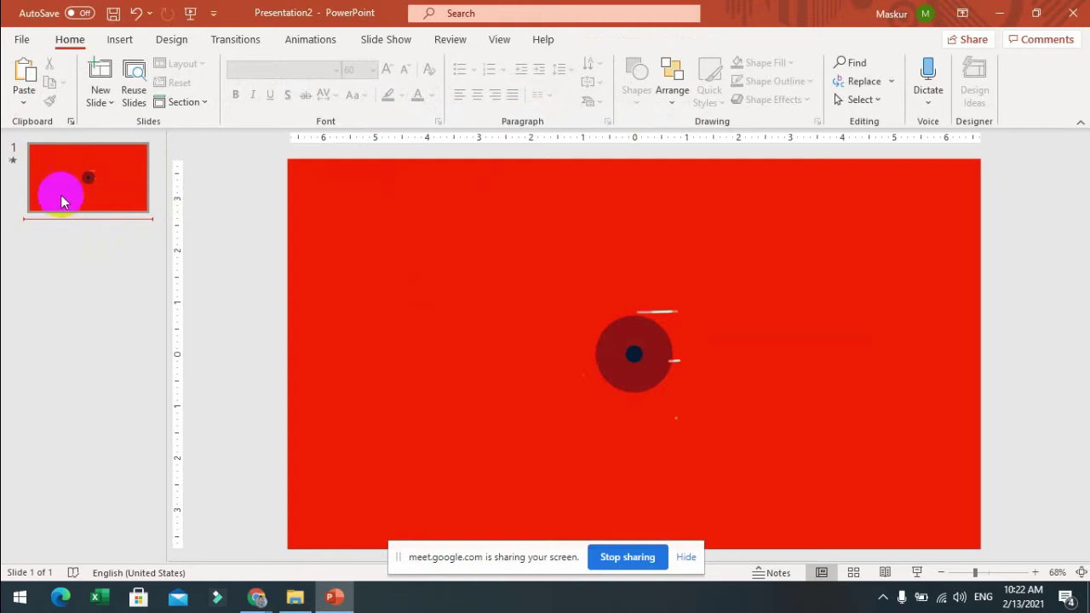
left_click(105, 103)
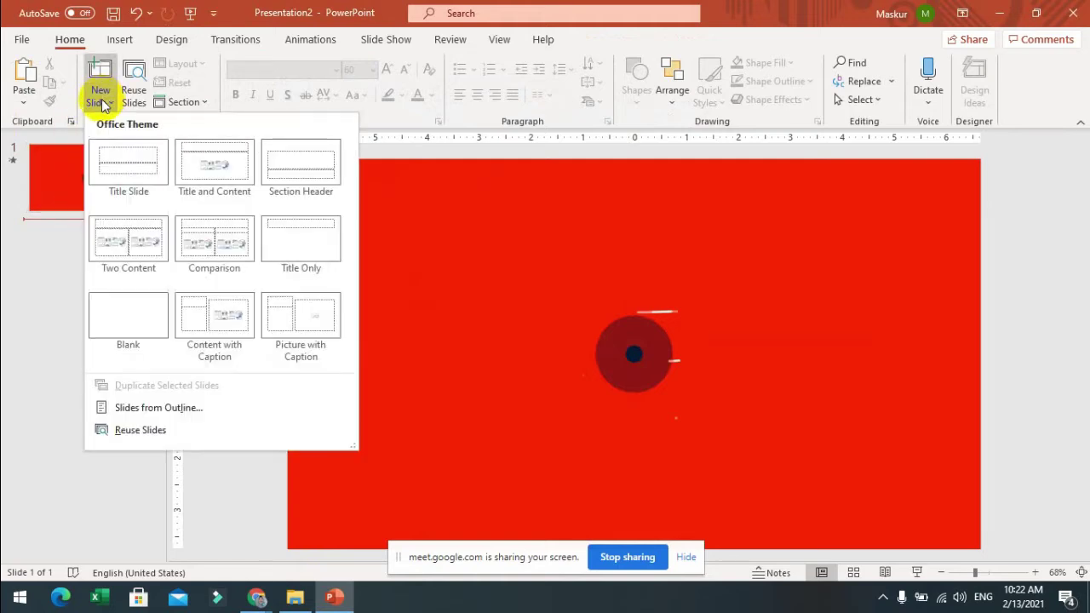
left_click(112, 41)
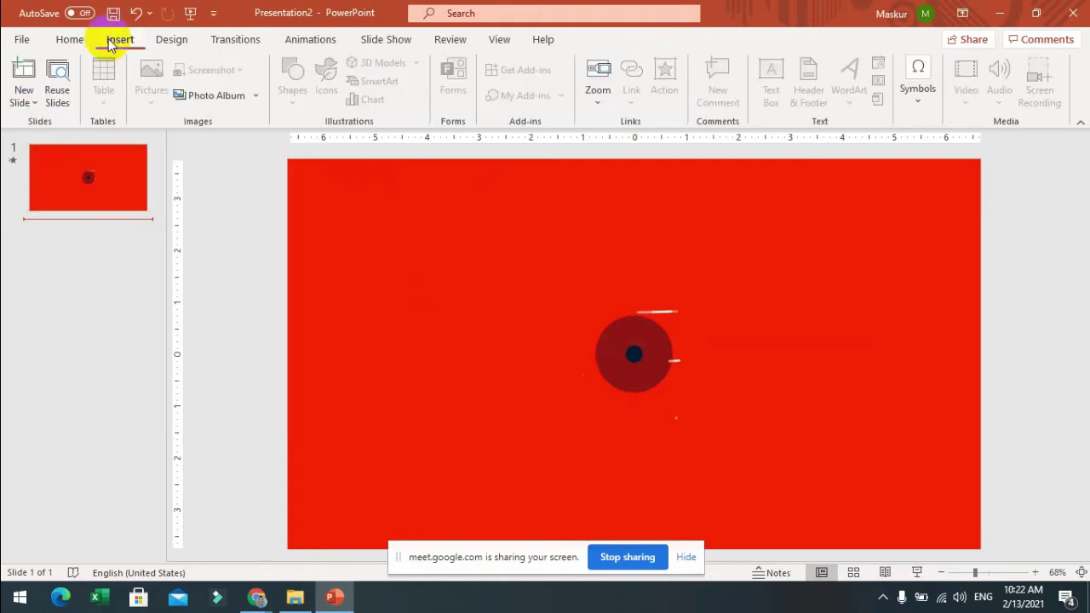
left_click(26, 102)
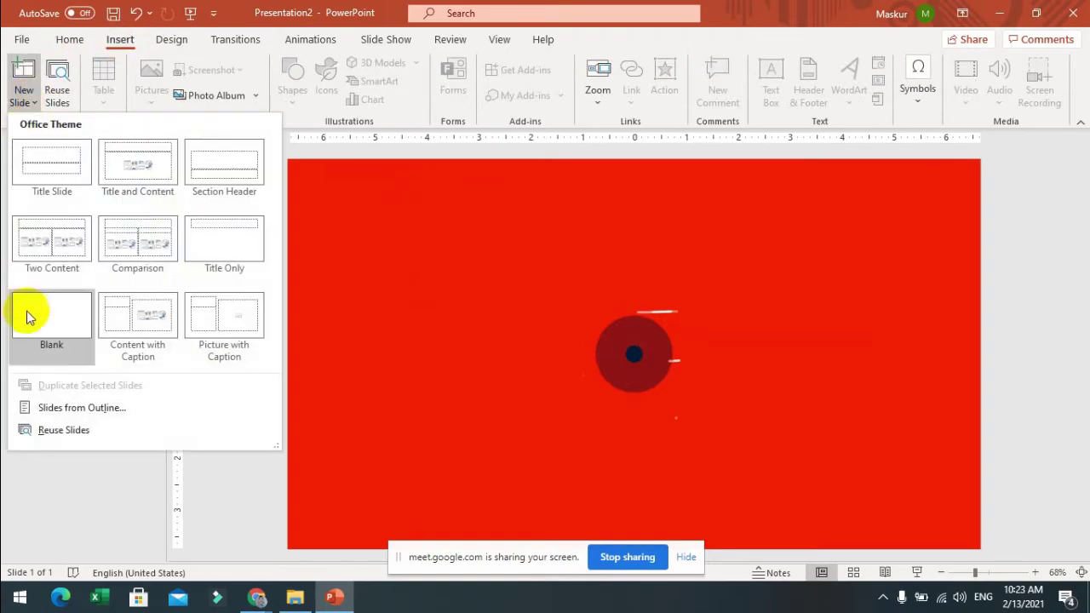
left_click(29, 320)
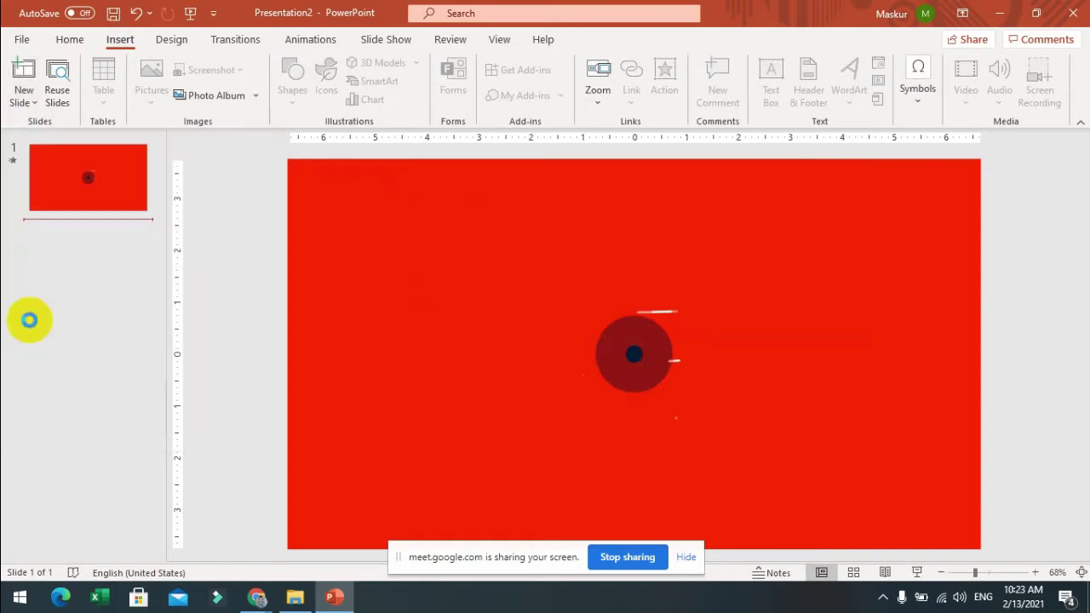
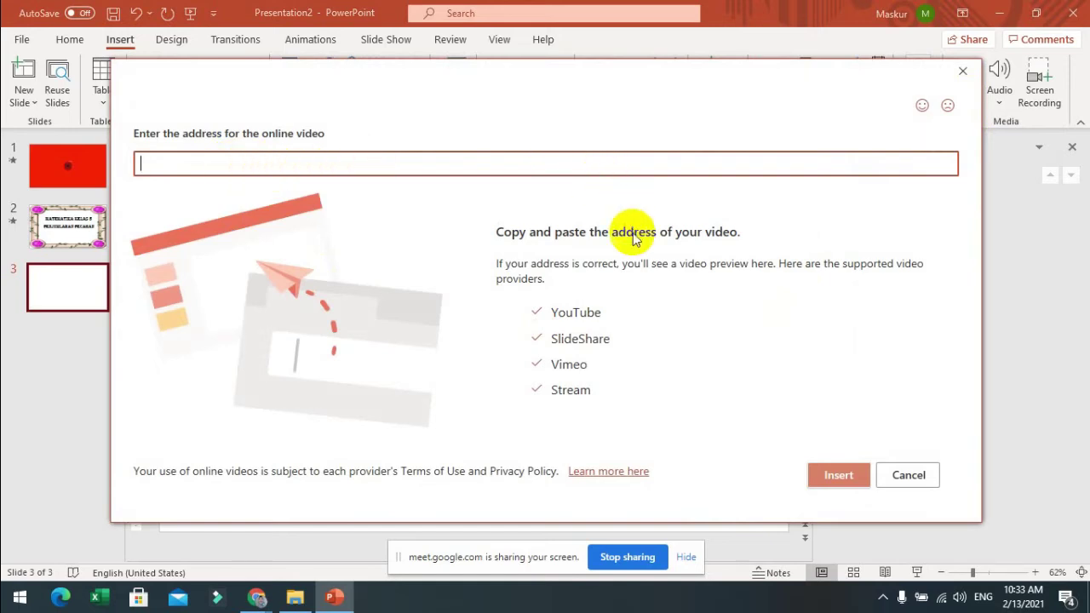
- Cancel inserting an online video, switch to YouTube in Chrome and search for "free karakter animation"
left_click(906, 476)
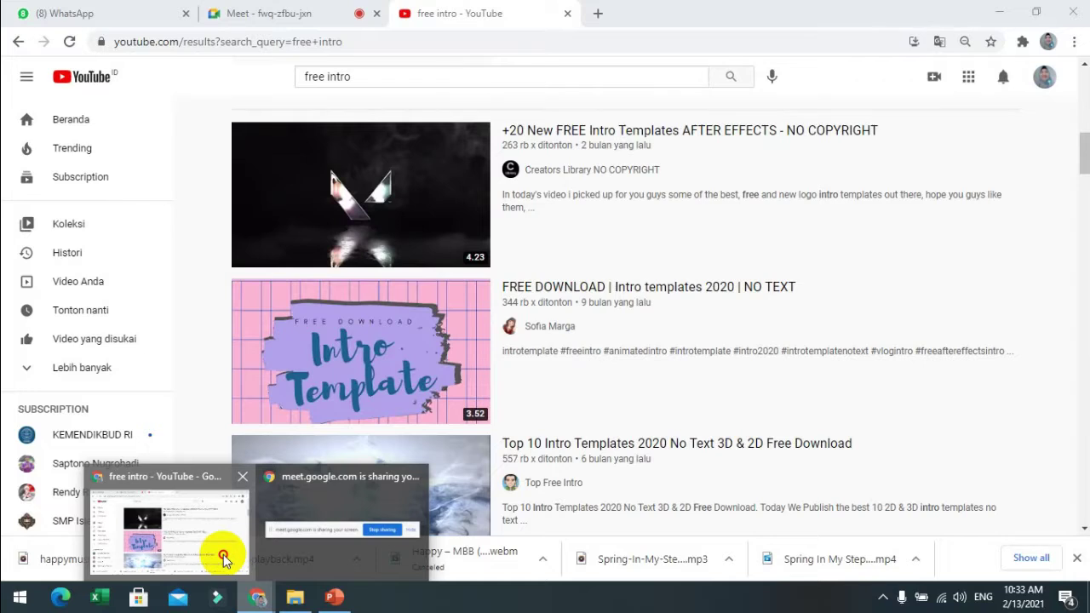
left_click(219, 555)
left_click(386, 73)
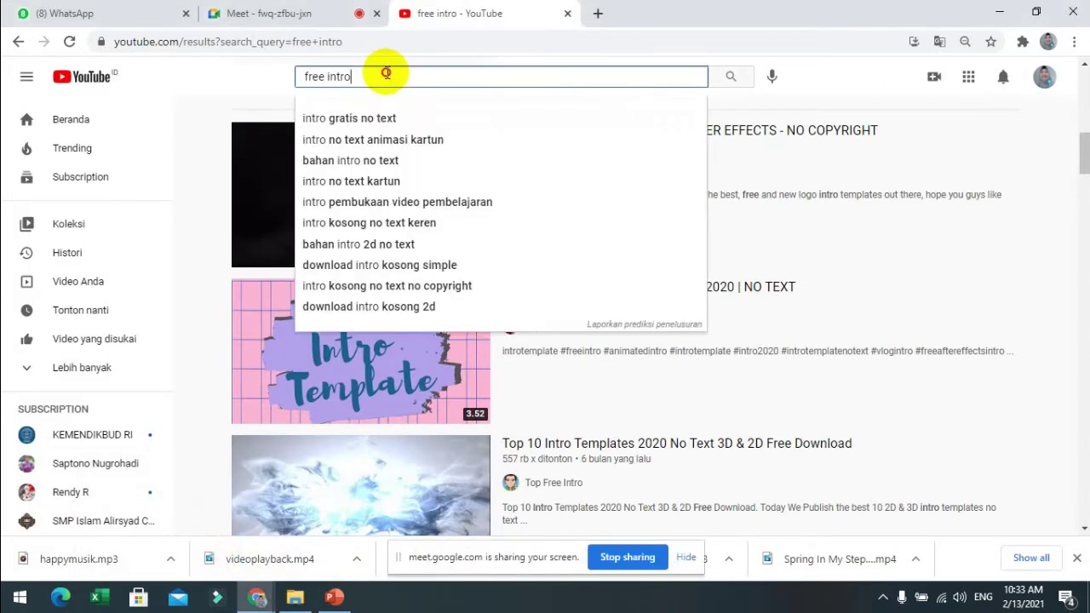
key("BackSpace")
key("BackSpace")
key("BackSpace")
type("ka")
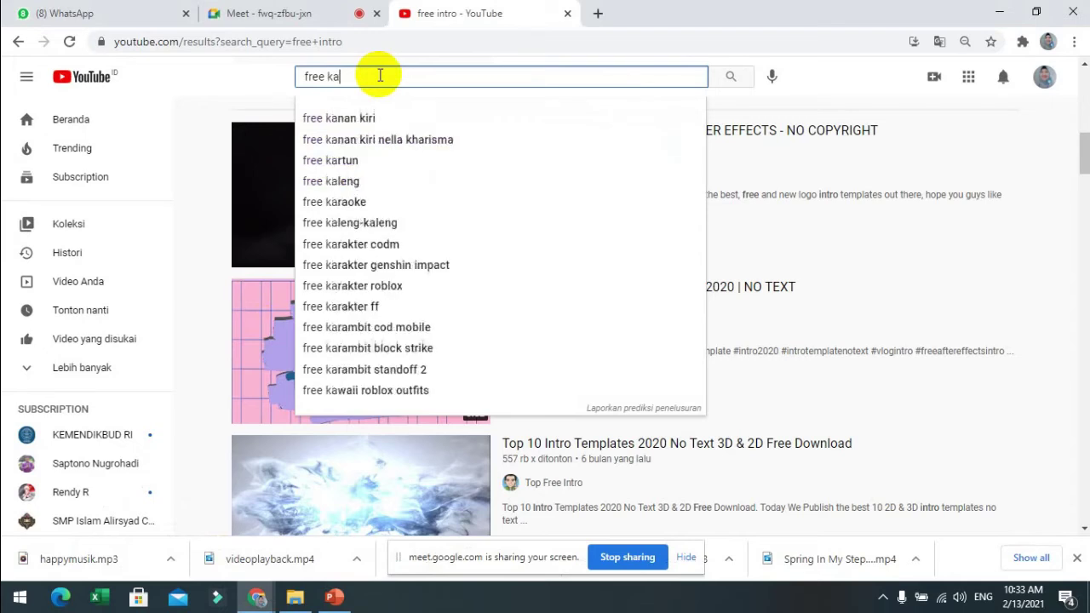
type("rakter ")
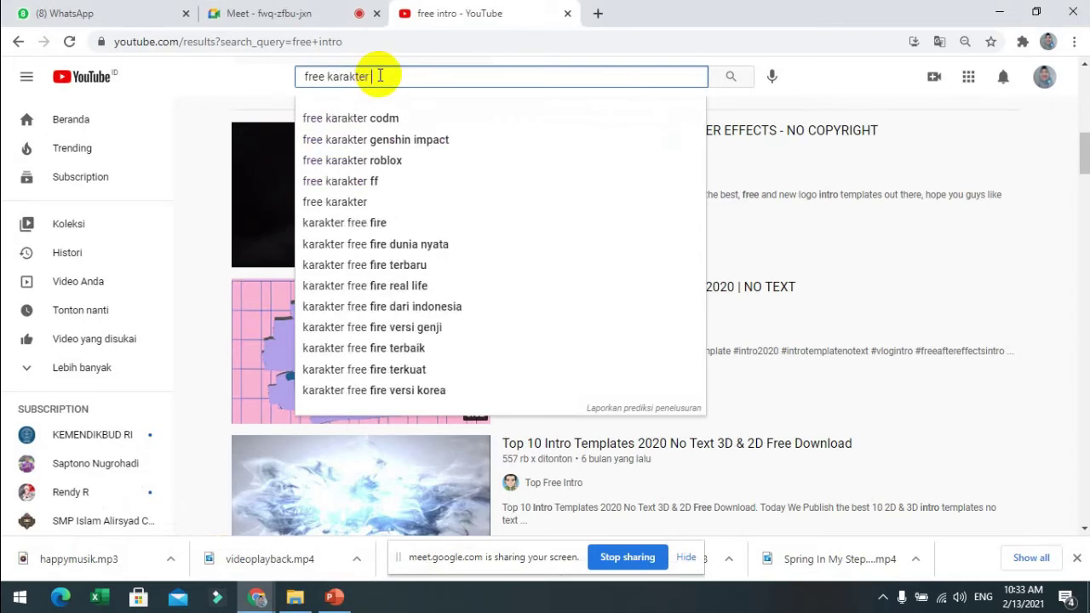
type("ani")
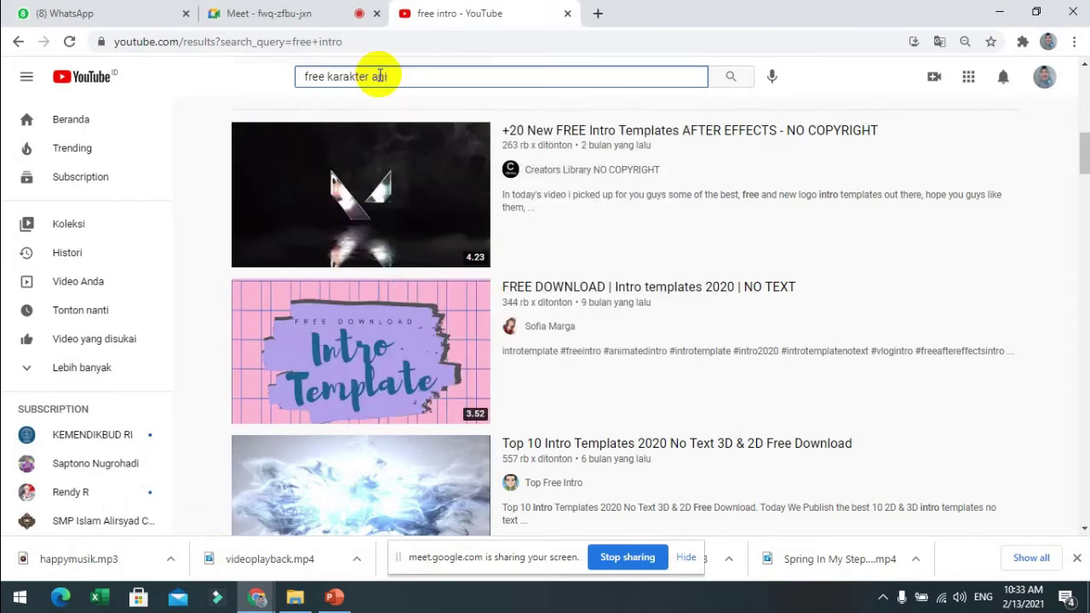
type("mation")
key("Return")
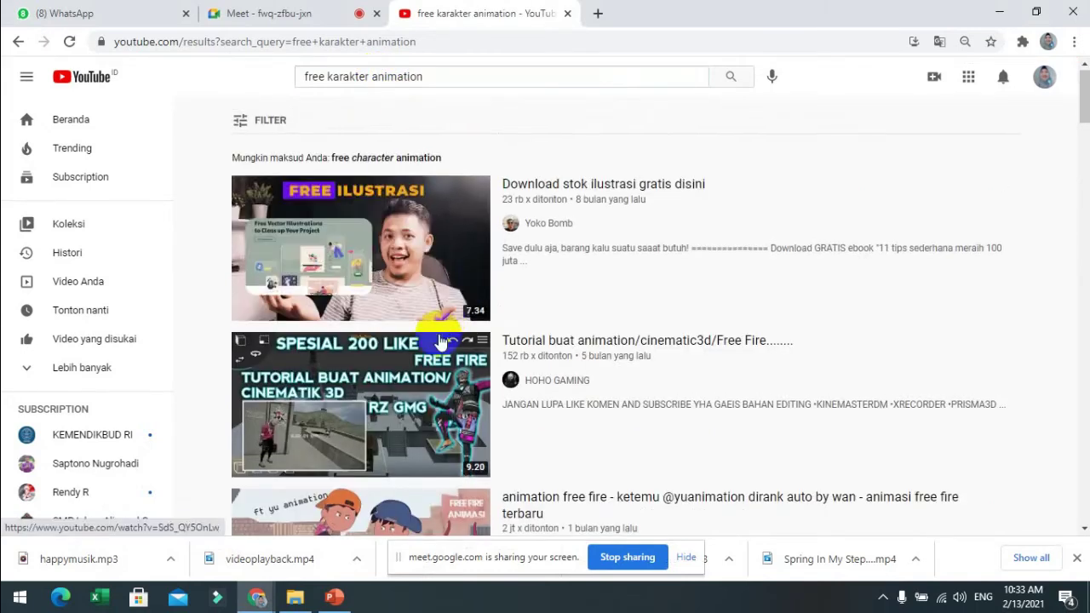
- Look through the YouTube results for free character animations and switch back to PowerPoint
scroll(436, 345, "down", 4)
scroll(434, 357, "down", 2)
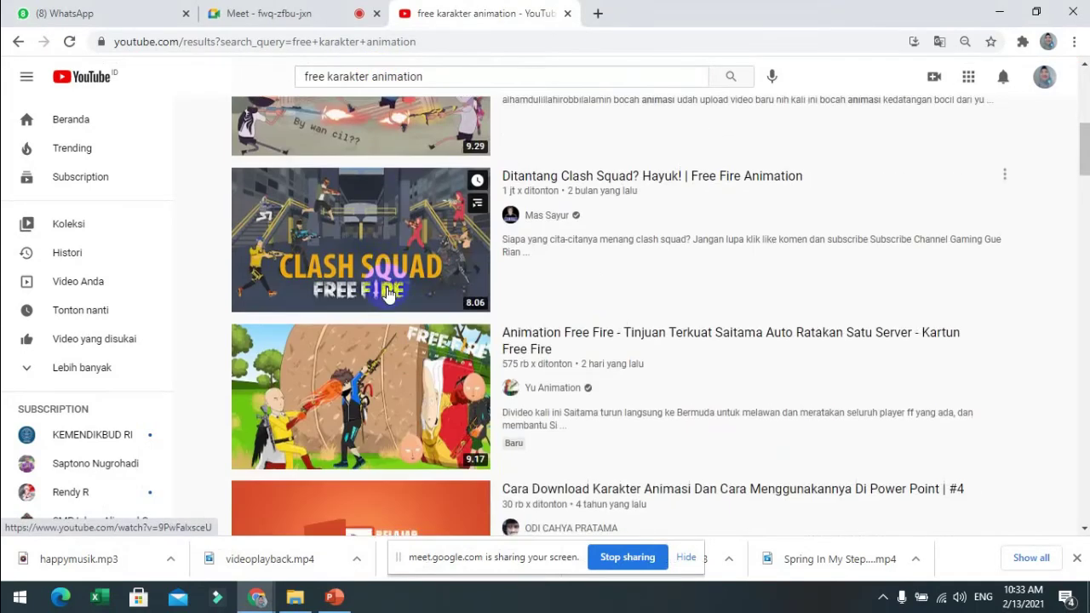
scroll(385, 287, "down", 7)
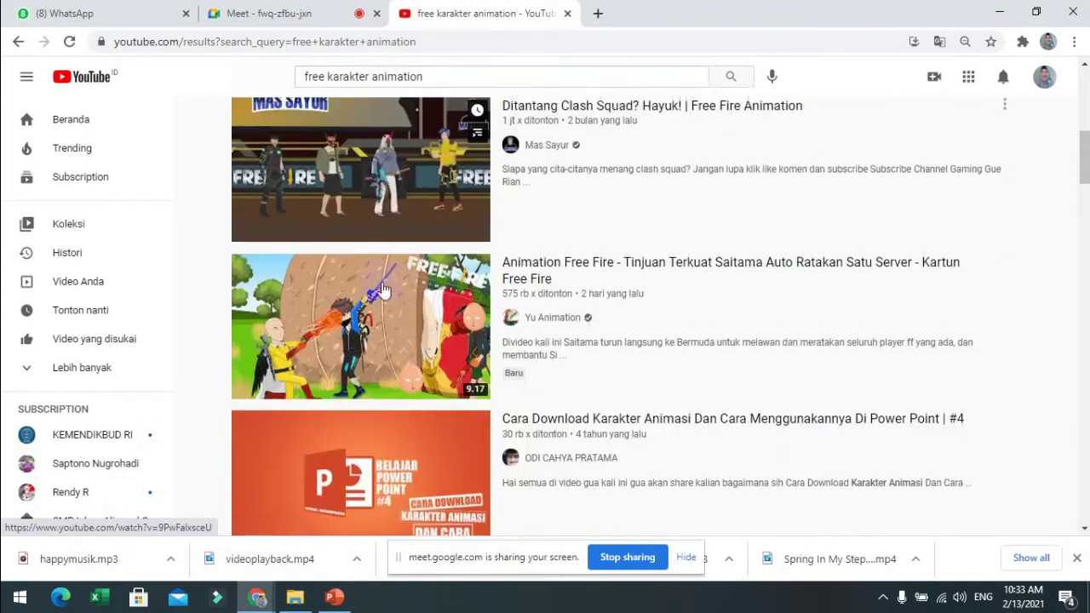
scroll(377, 296, "down", 9)
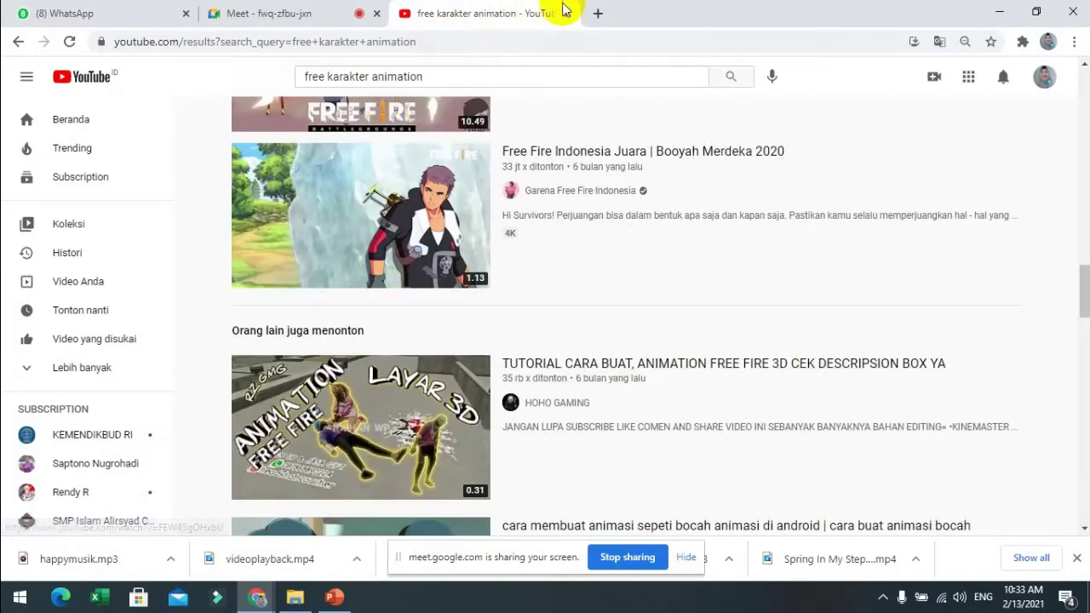
left_click(331, 606)
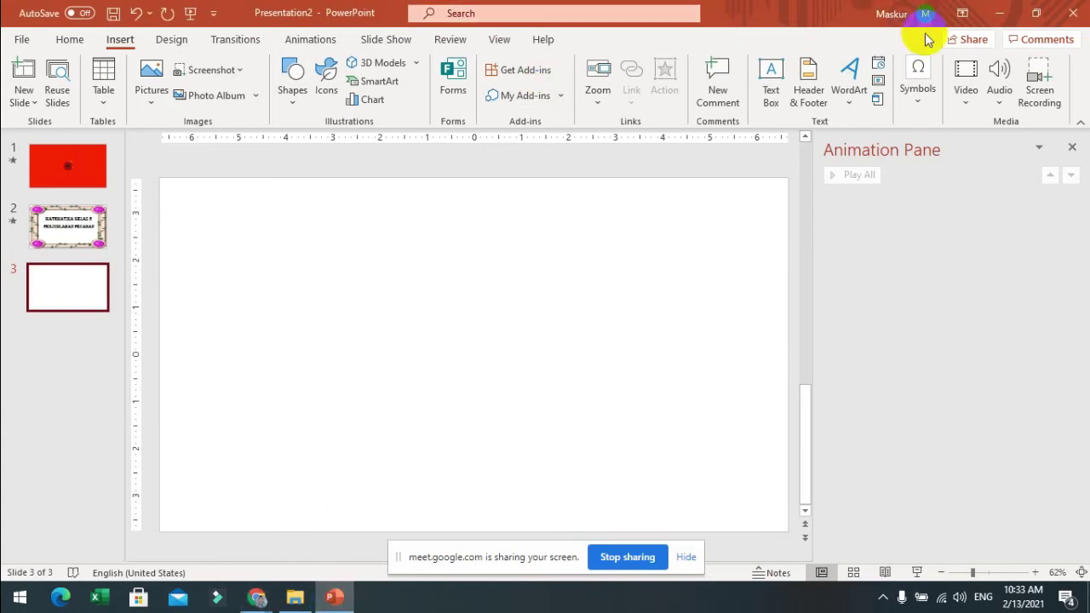
- Insert the karakter4 video from the karakter folder in VCT onto slide 3 and play it
left_click(967, 103)
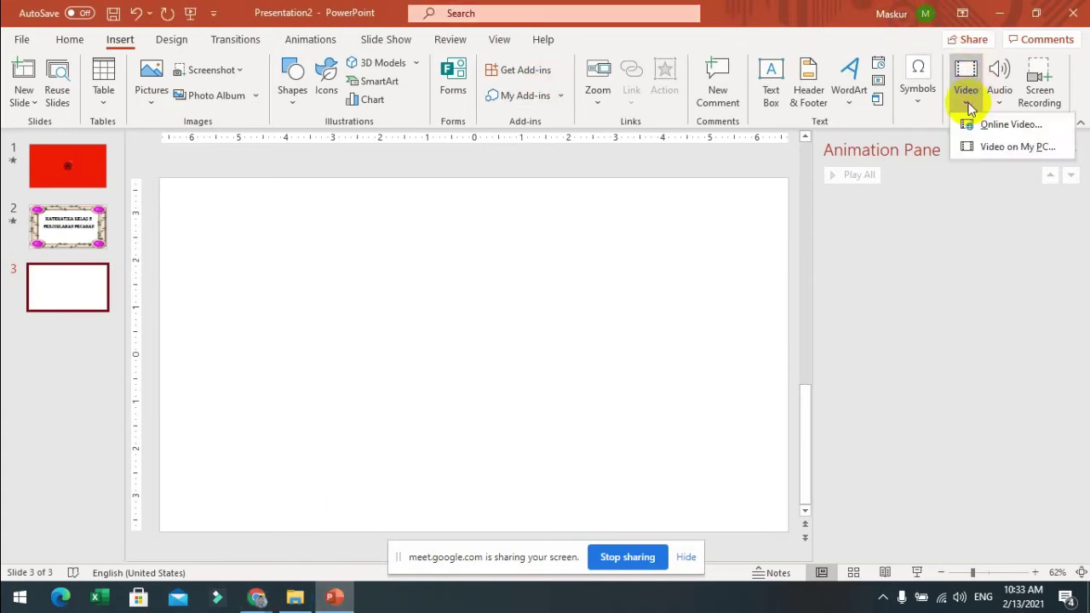
left_click(1000, 148)
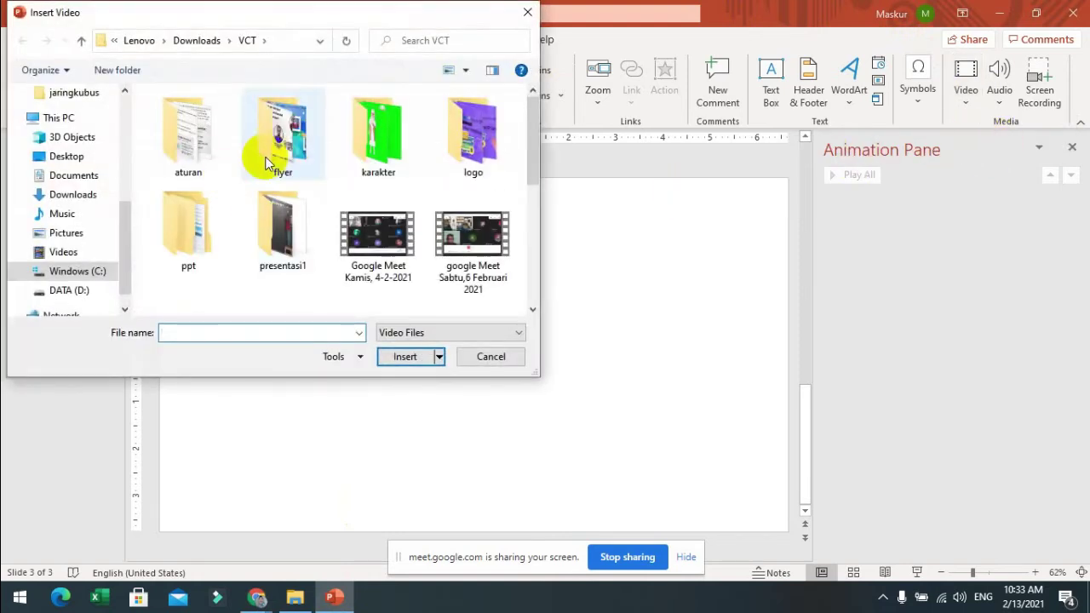
left_click(393, 139)
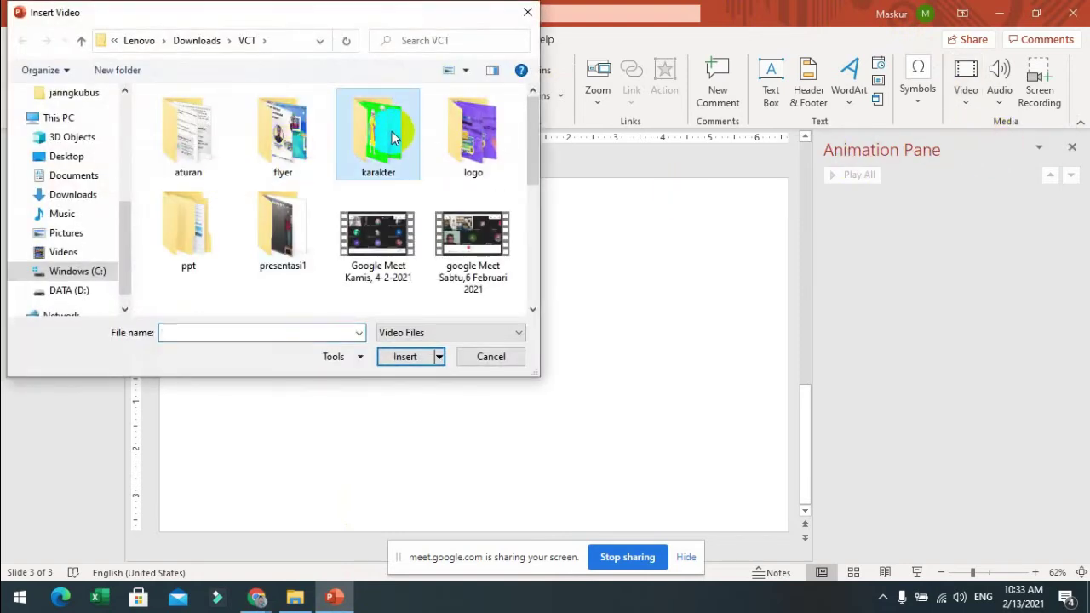
double_click(392, 138)
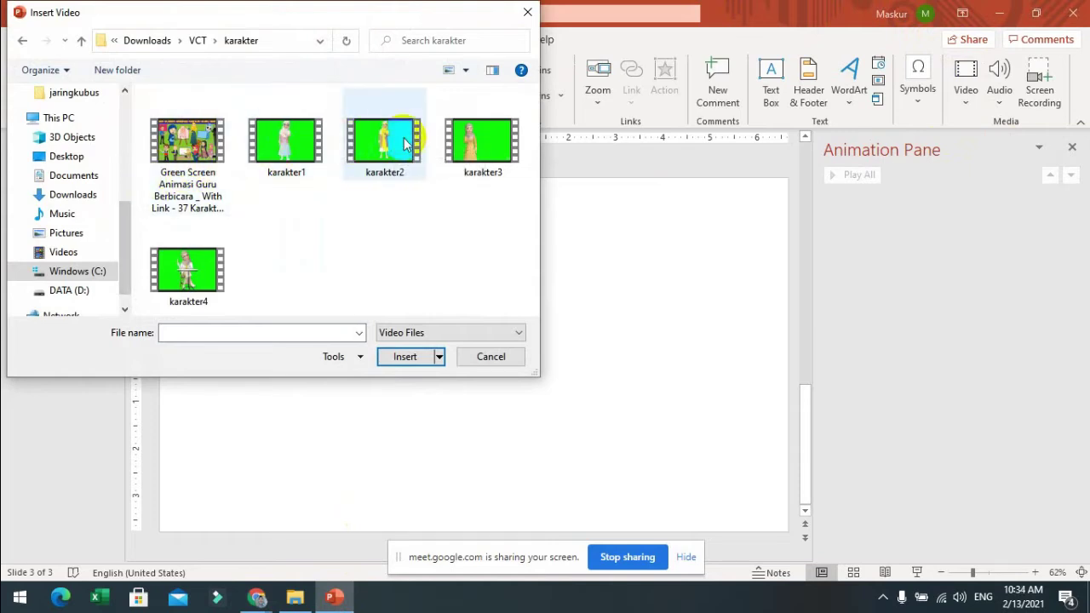
double_click(189, 272)
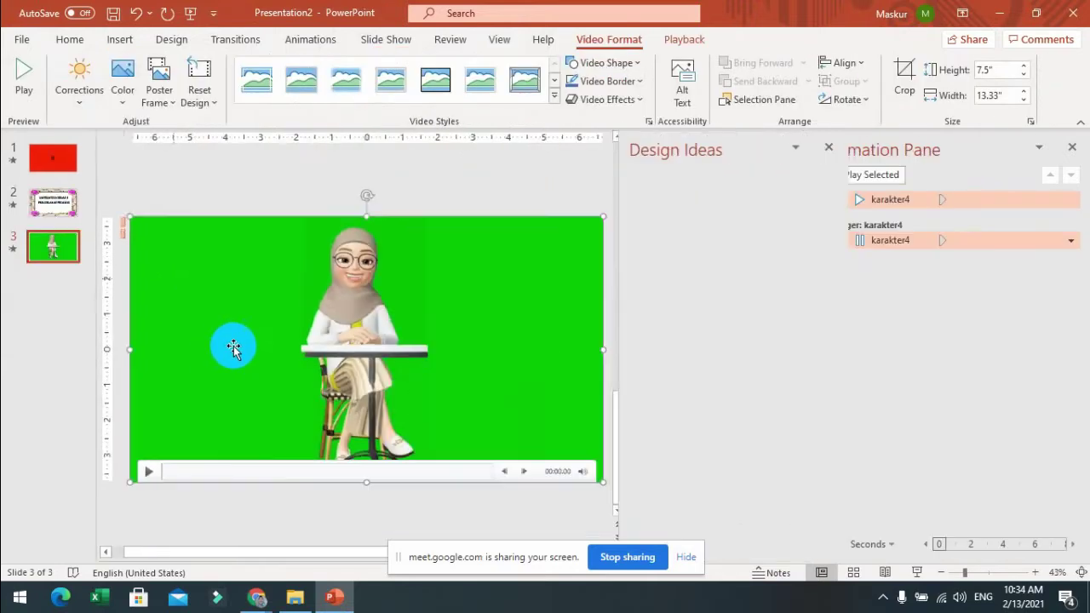
left_click(792, 147)
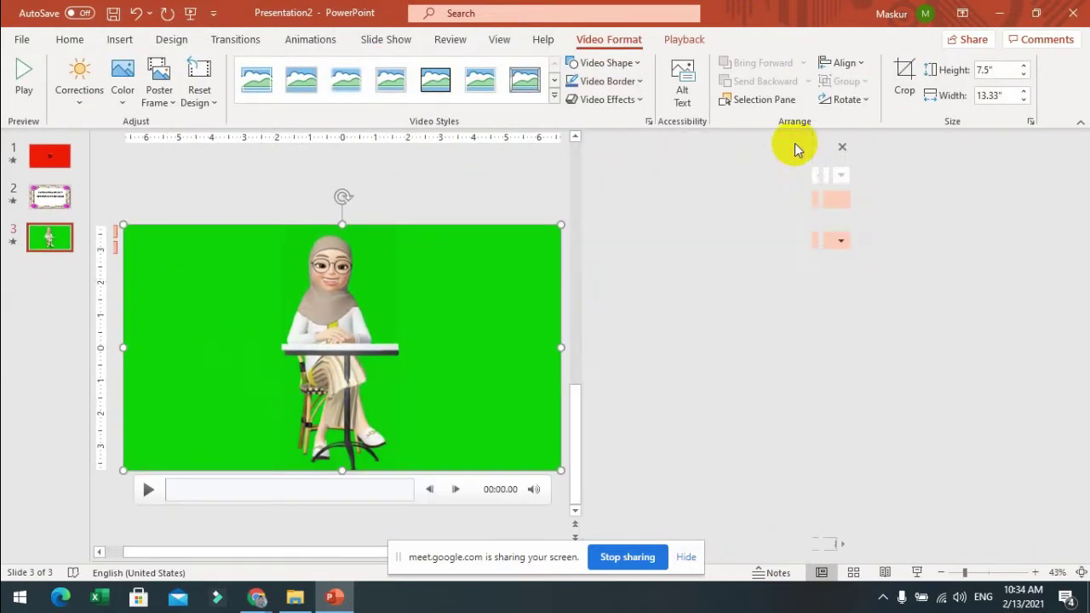
left_click(182, 520)
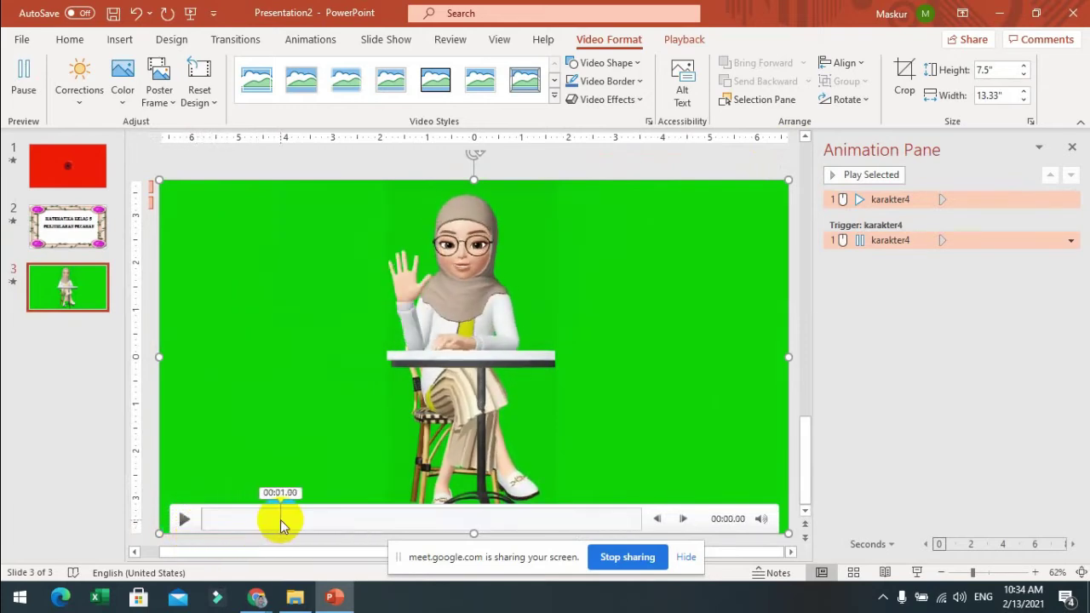
left_click(121, 40)
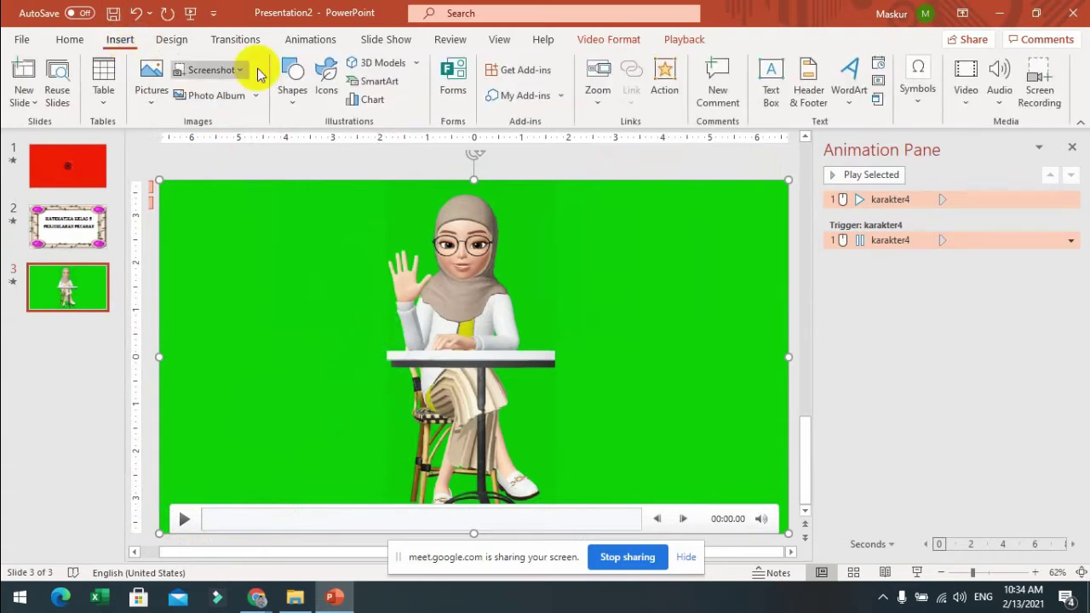
left_click(292, 85)
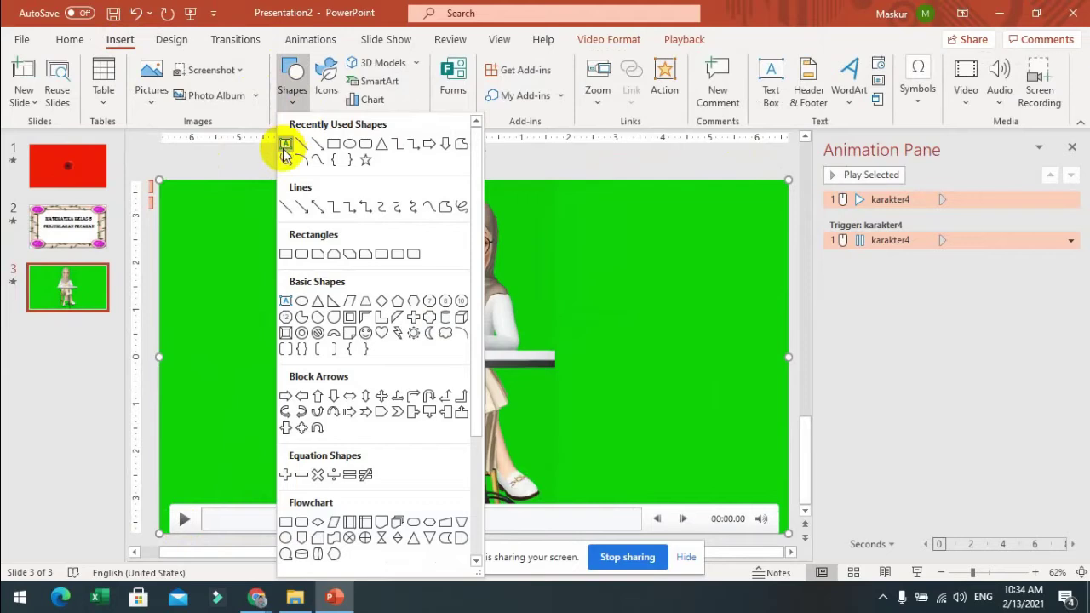
left_click(94, 228)
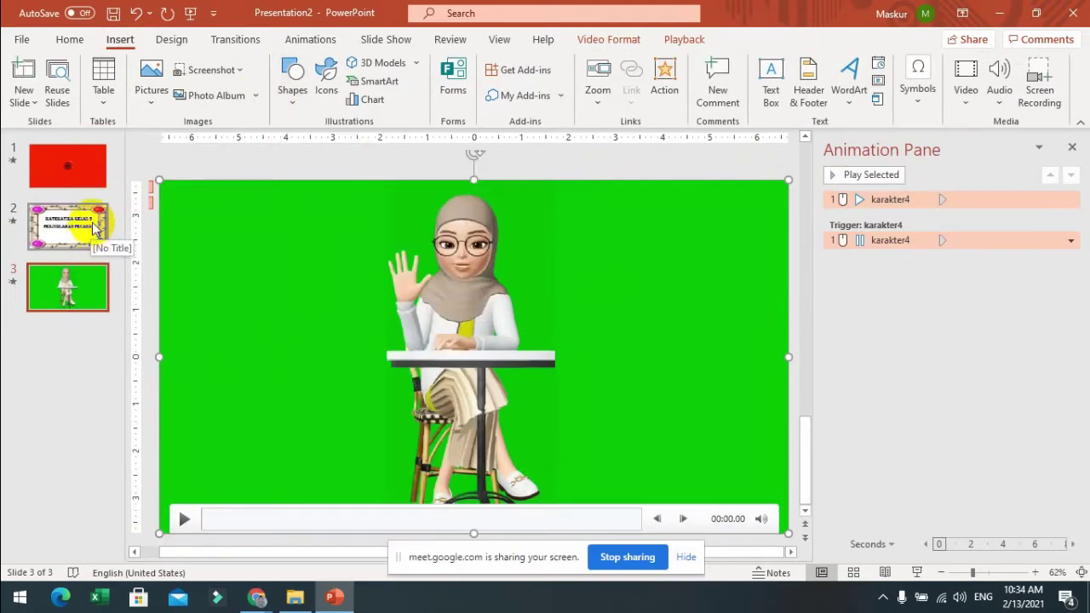
- Copy the "MATEMATIKA KELAS 5" text box with its animations from slide 2 and paste it onto the character video on slide 3
left_click(95, 229)
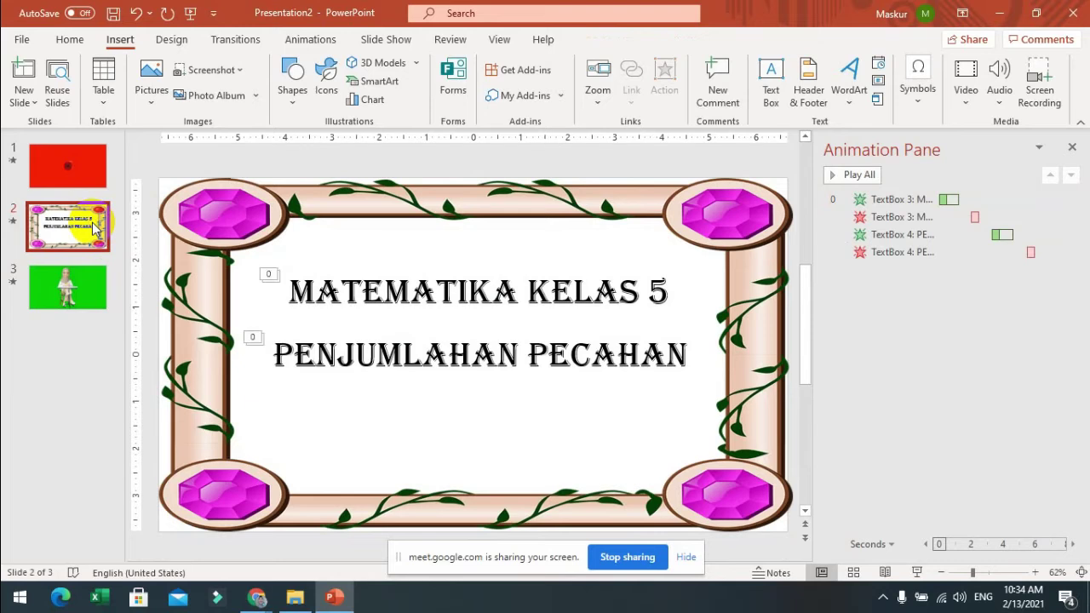
left_click(361, 291)
left_click(361, 268)
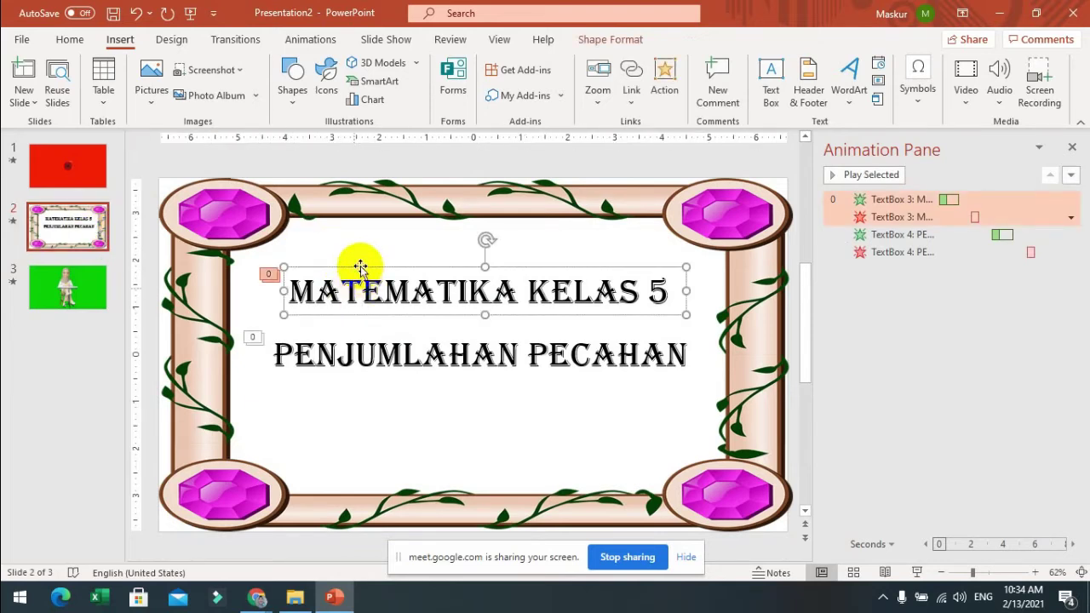
right_click(360, 270)
left_click(398, 154)
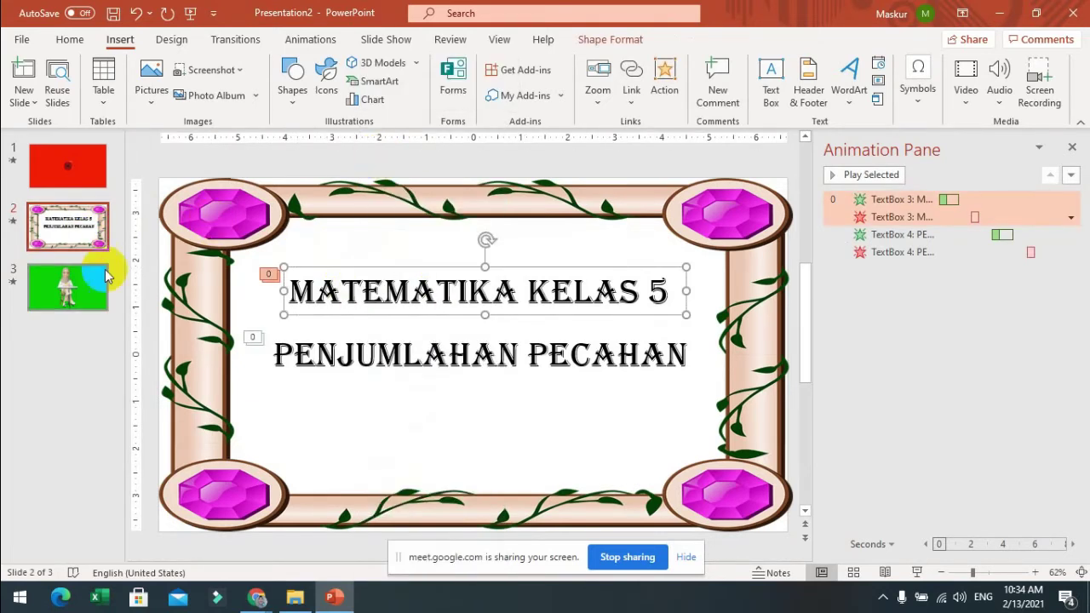
left_click(96, 295)
left_click(299, 263)
right_click(301, 265)
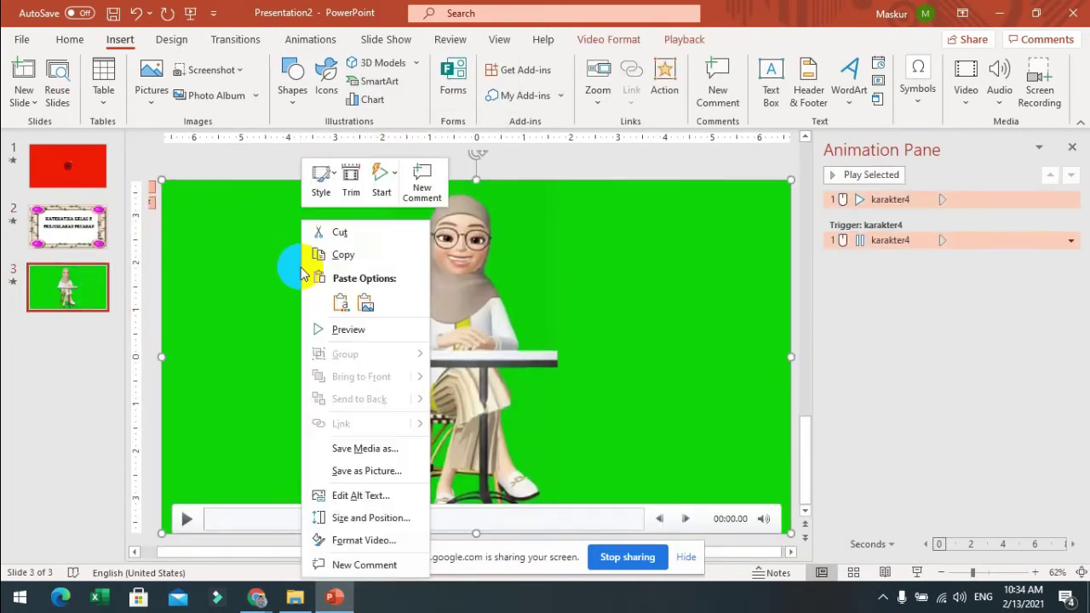
left_click(340, 302)
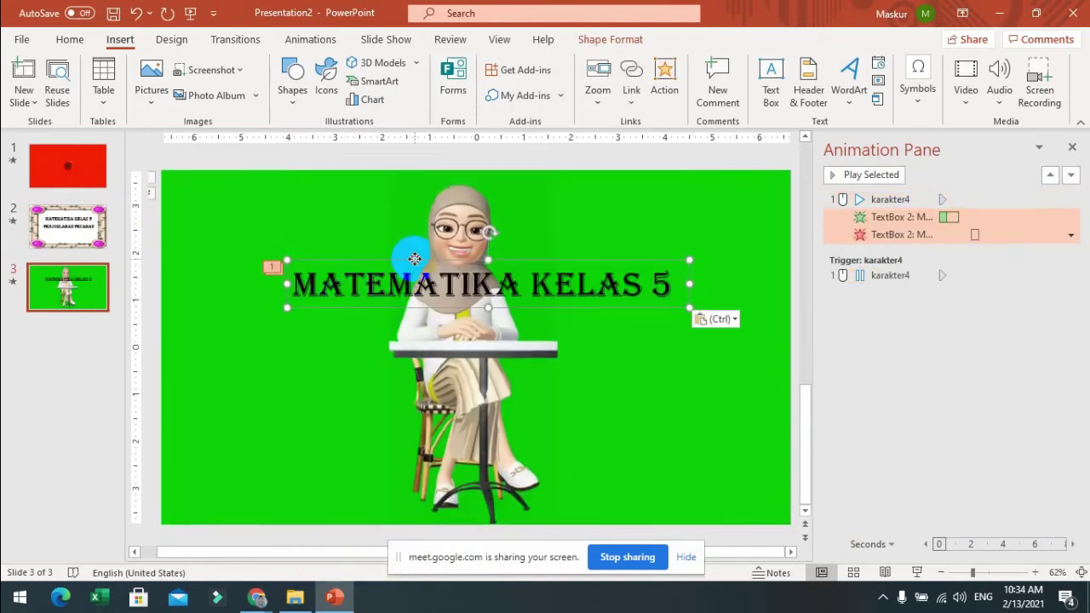
left_click_drag(413, 258, 401, 259)
- Format the pasted text on slide 3 in Bell MT at size 28
left_click(289, 285)
left_click_drag(289, 285, 664, 284)
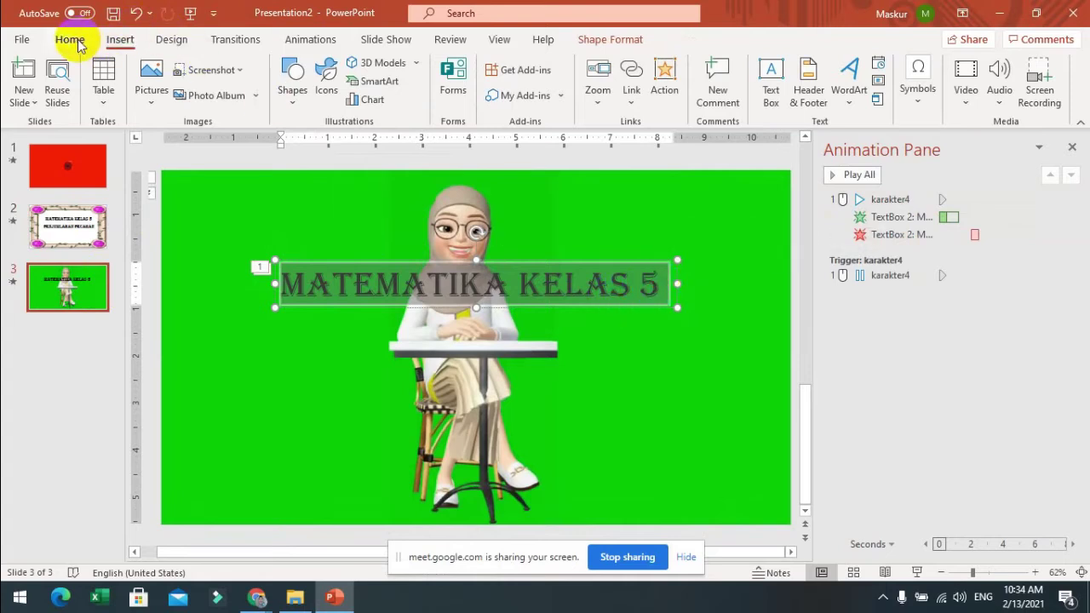
left_click(276, 284)
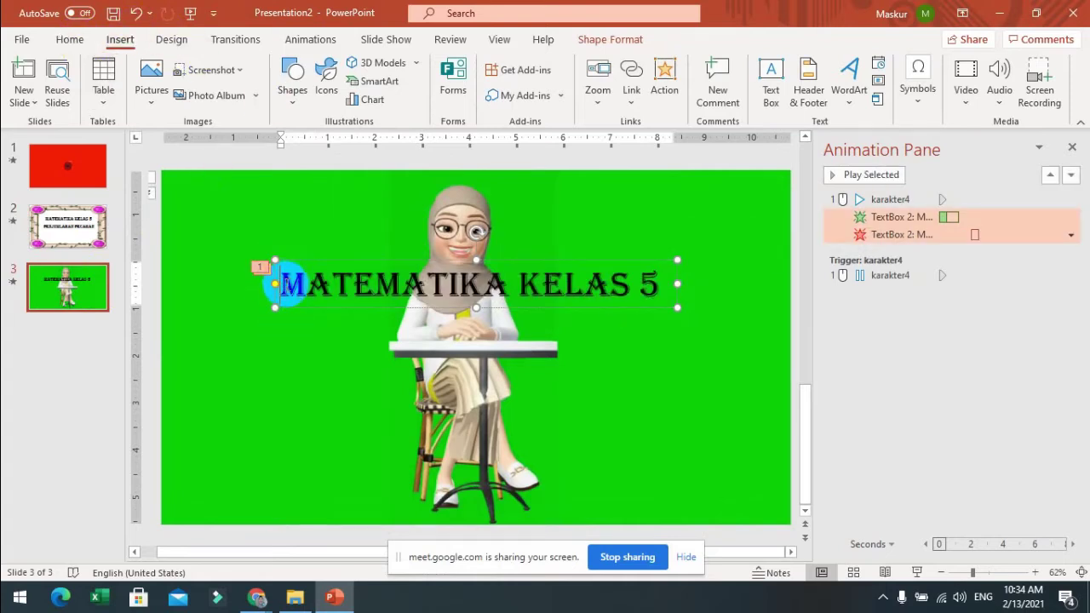
left_click_drag(277, 284, 656, 285)
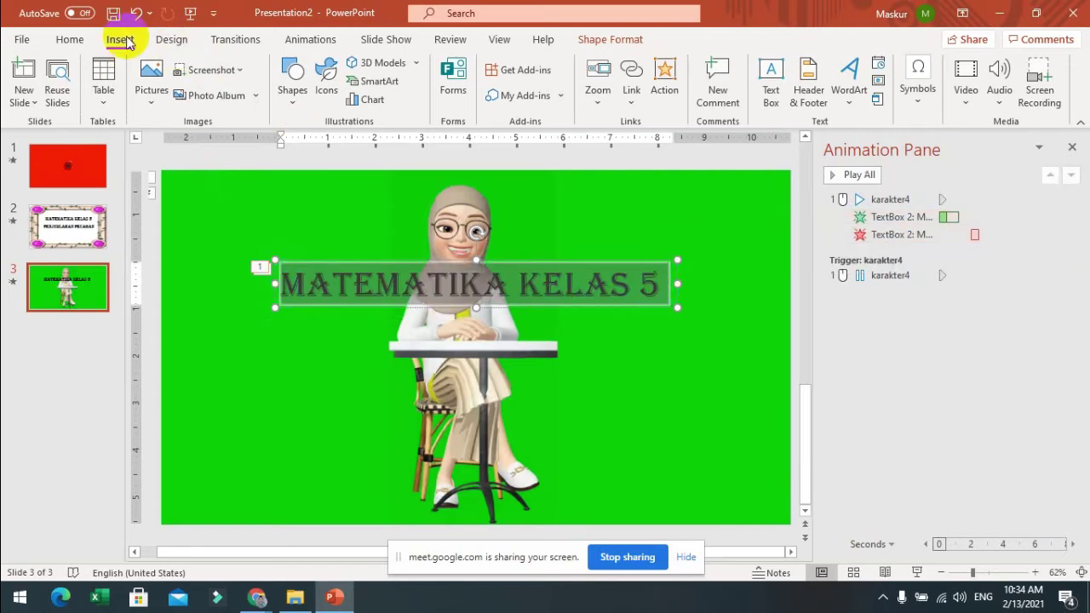
left_click(68, 42)
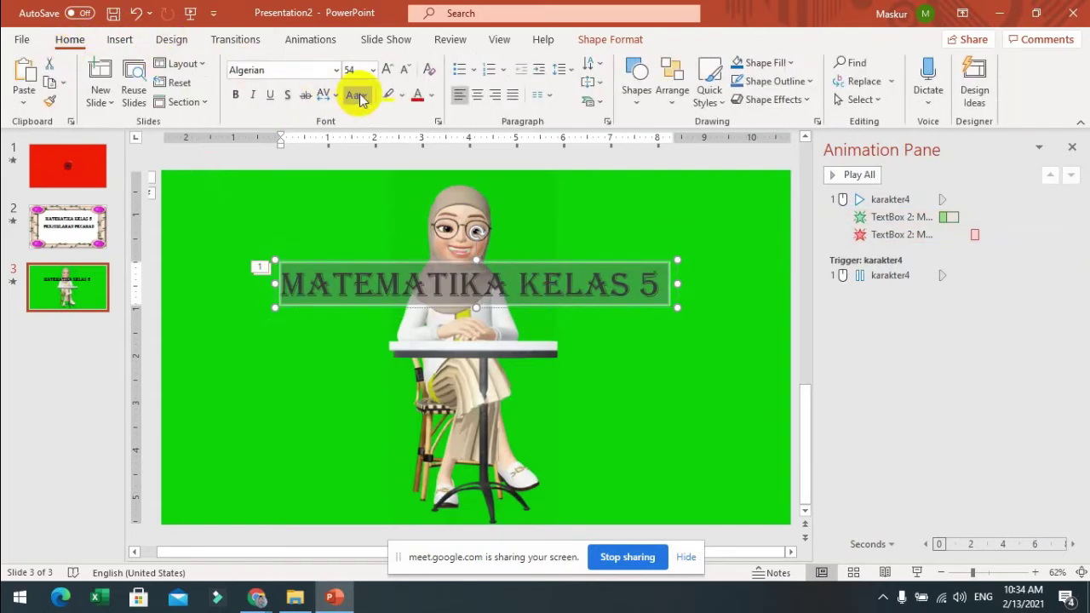
left_click(337, 70)
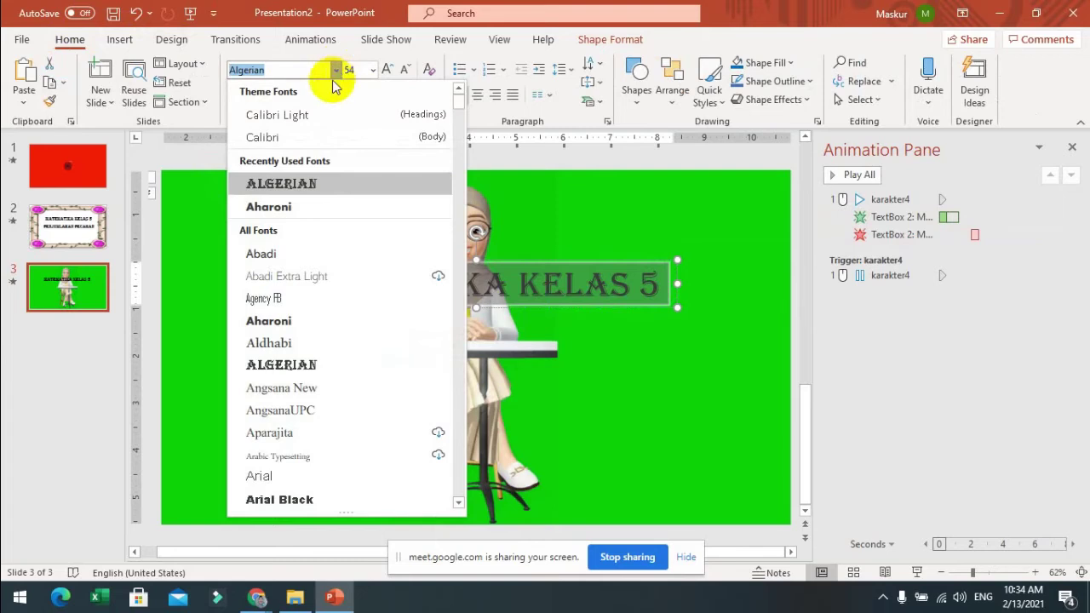
scroll(357, 281, "down", 4)
scroll(358, 281, "down", 6)
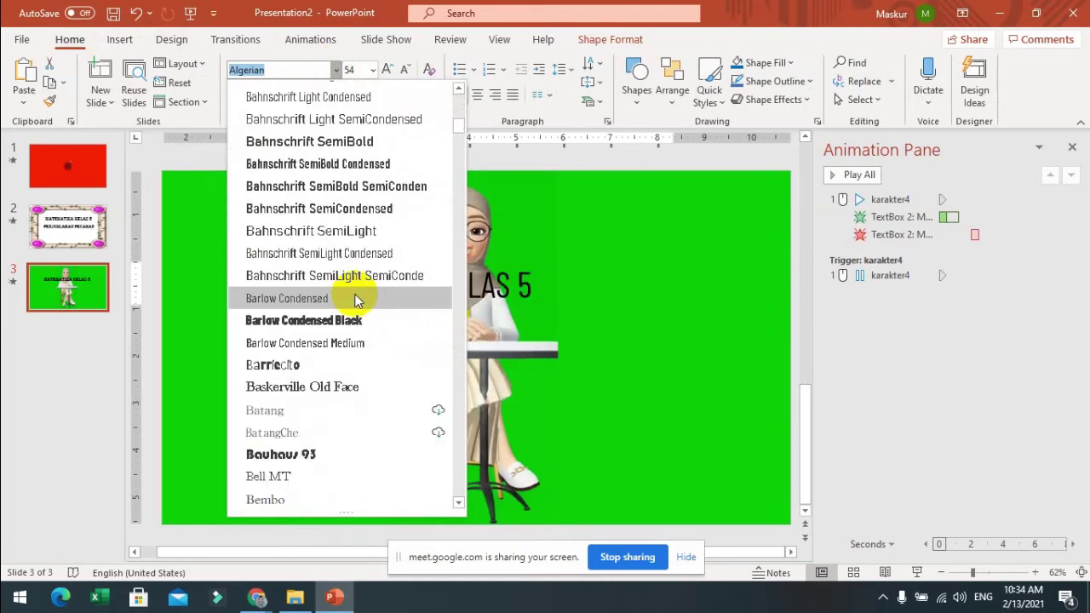
scroll(357, 302, "down", 3)
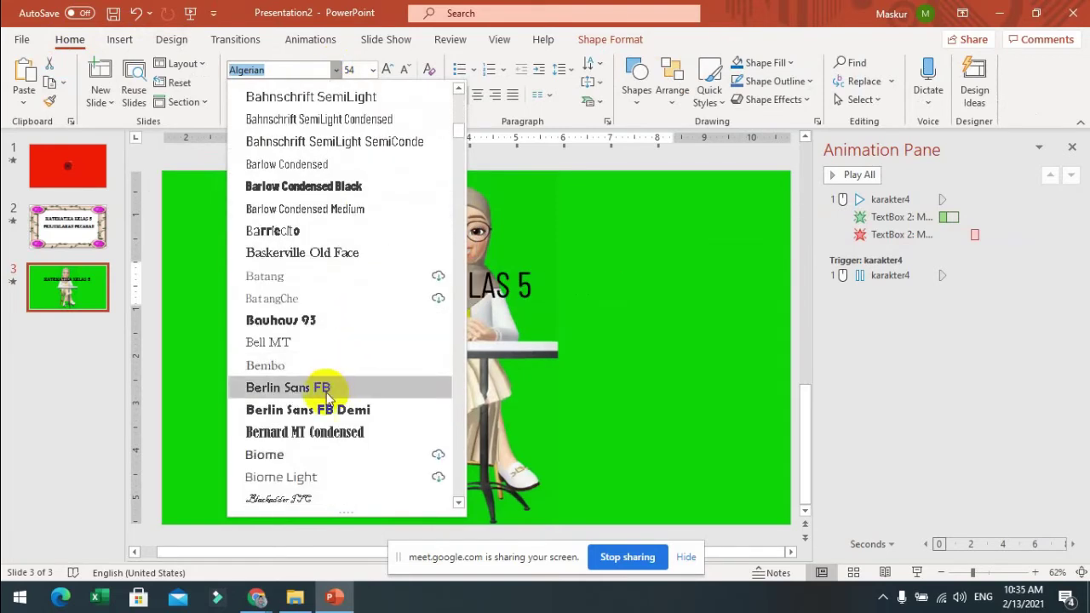
left_click(332, 344)
left_click(372, 69)
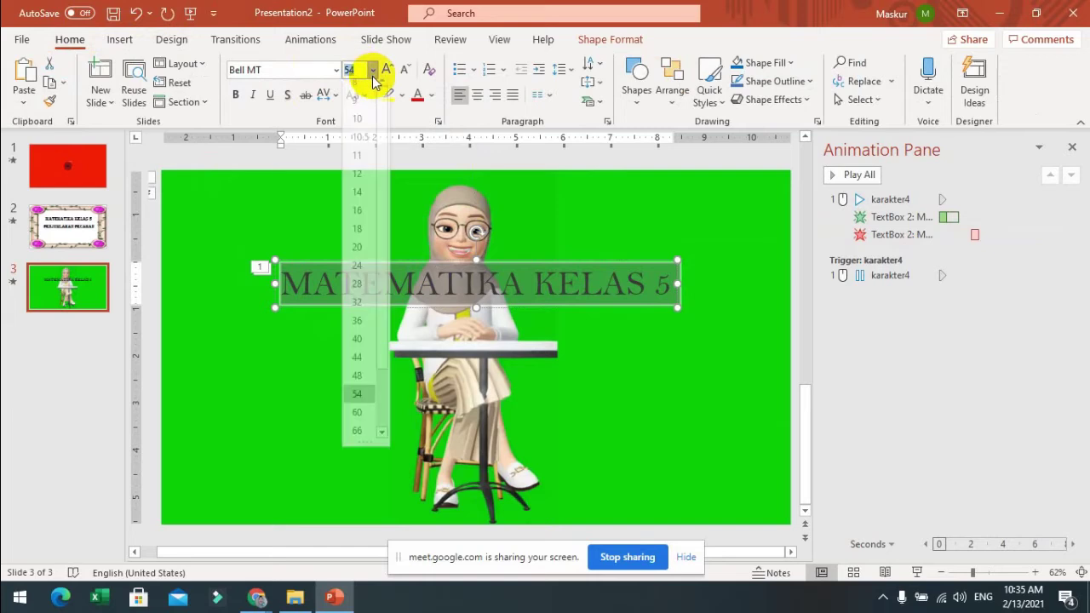
left_click(357, 292)
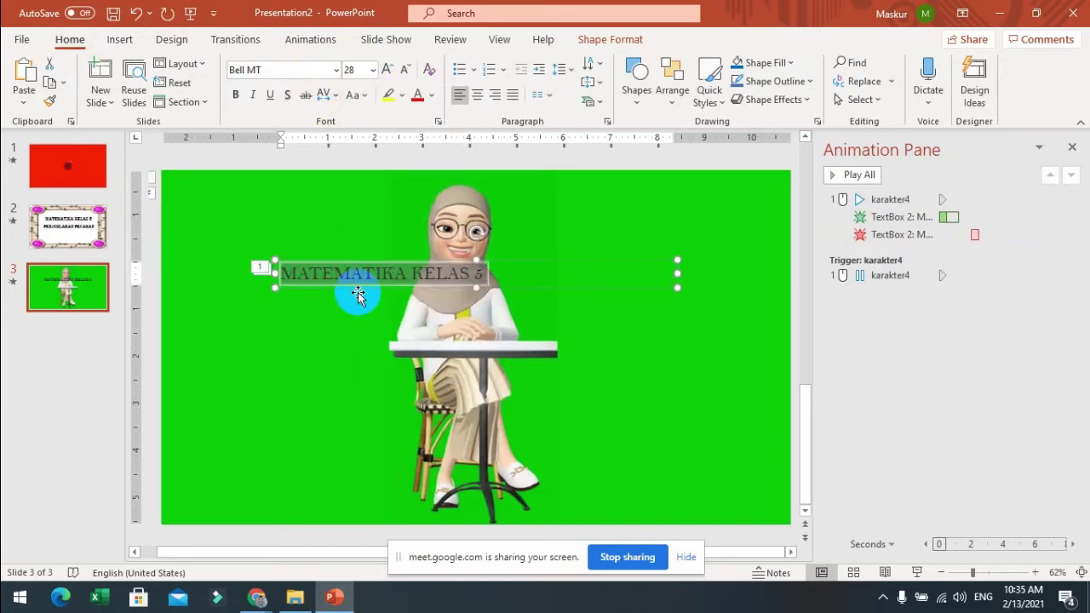
- Replace the pasted text with "Assalaamu'alaikum anak-anak" and fit it on one line beside the character's head, in a box about 5.6" wide
left_click(657, 269)
left_click_drag(657, 269, 487, 269)
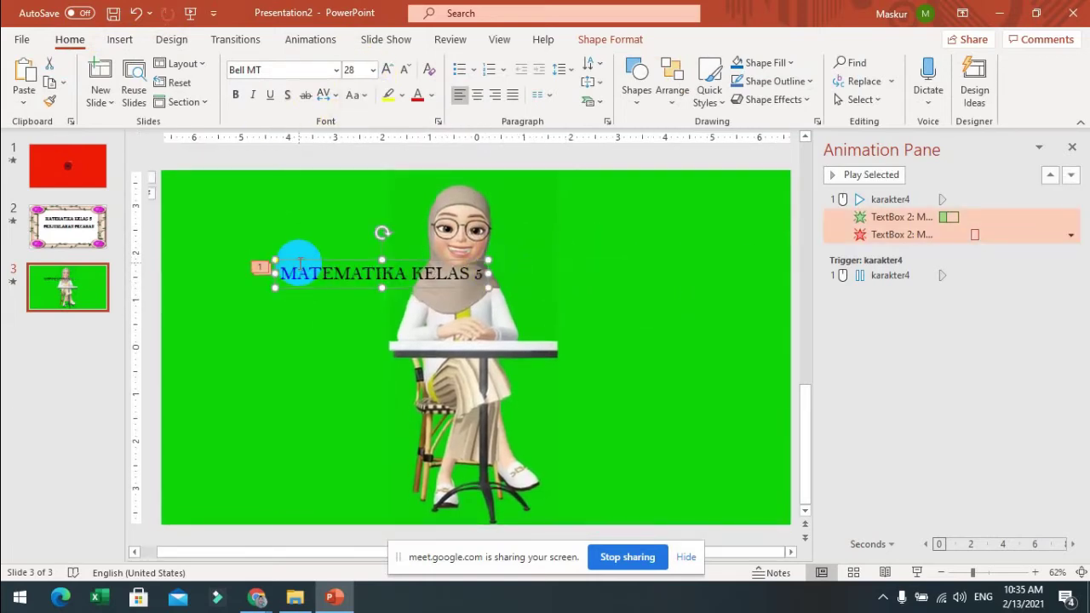
left_click_drag(281, 272, 479, 273)
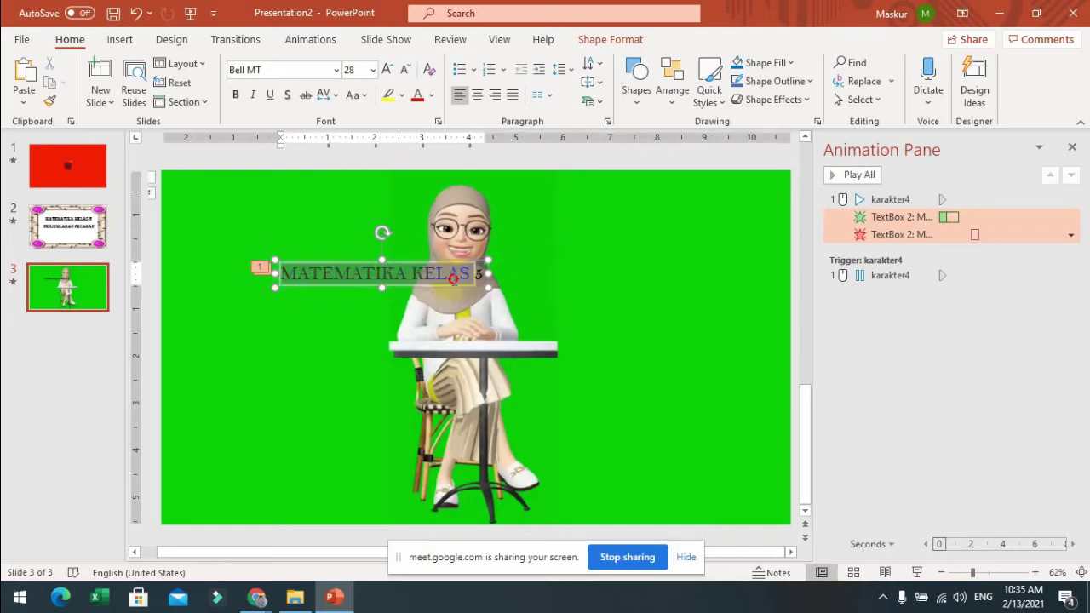
type("Assalaamu'alaikum anak-anak")
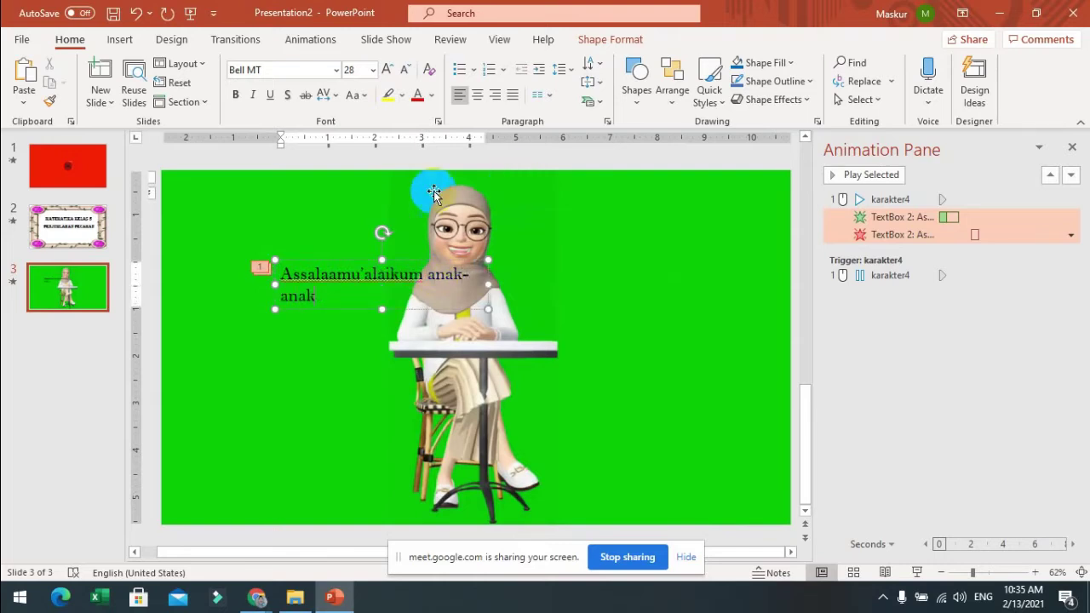
left_click_drag(487, 285, 759, 224)
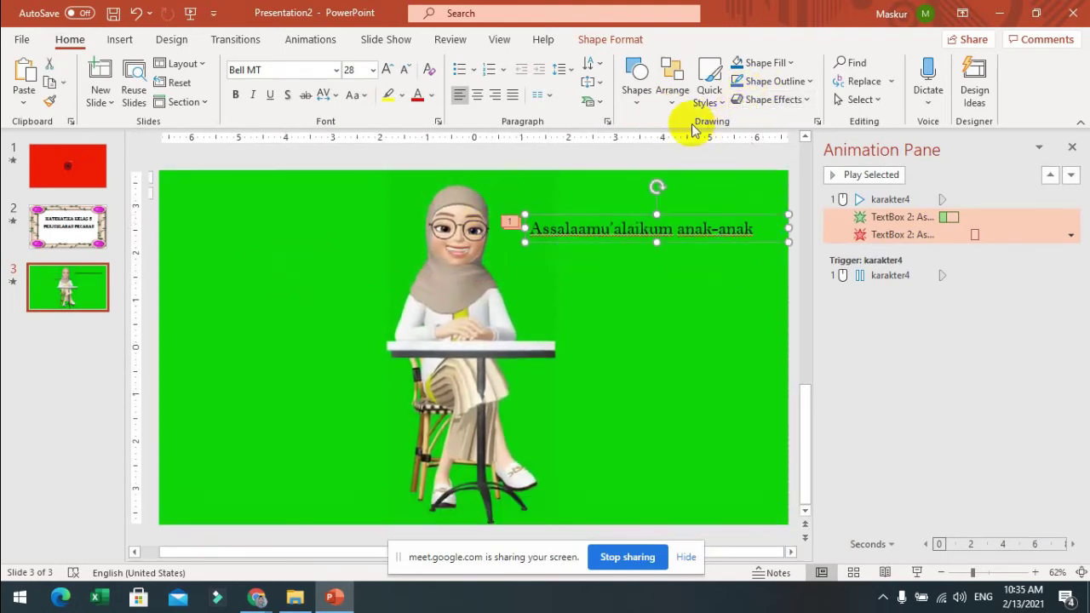
- Set the karakter4 video's animations to start With Previous
left_click(595, 40)
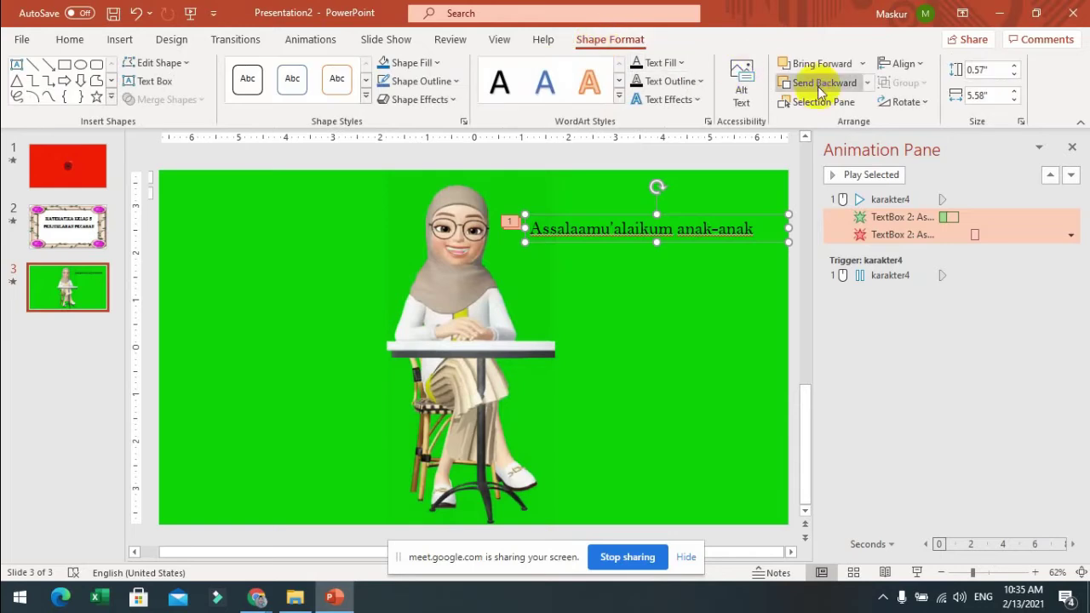
left_click(311, 40)
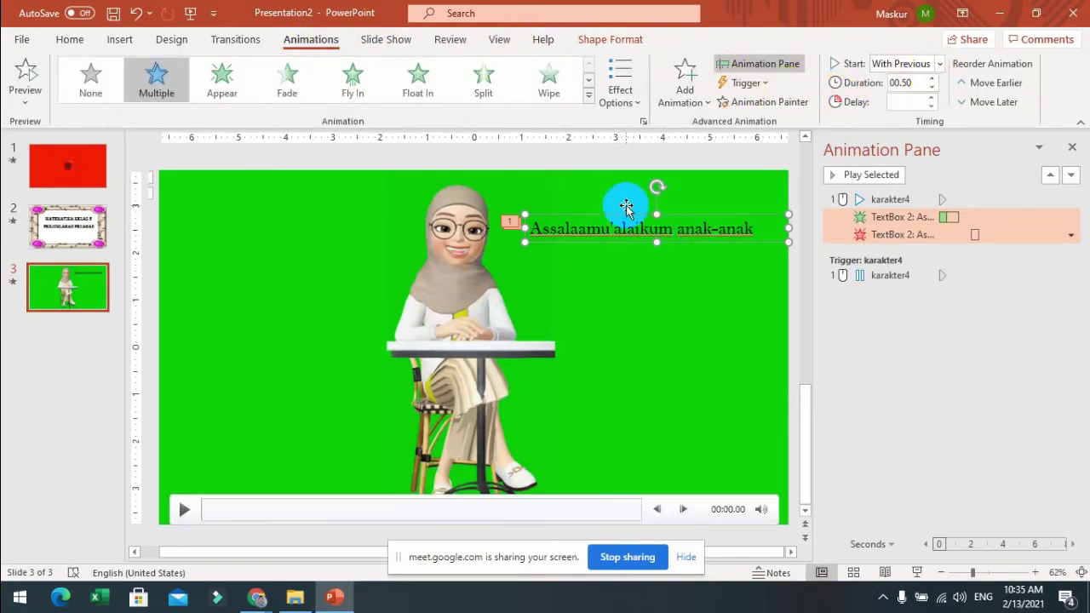
left_click(657, 309)
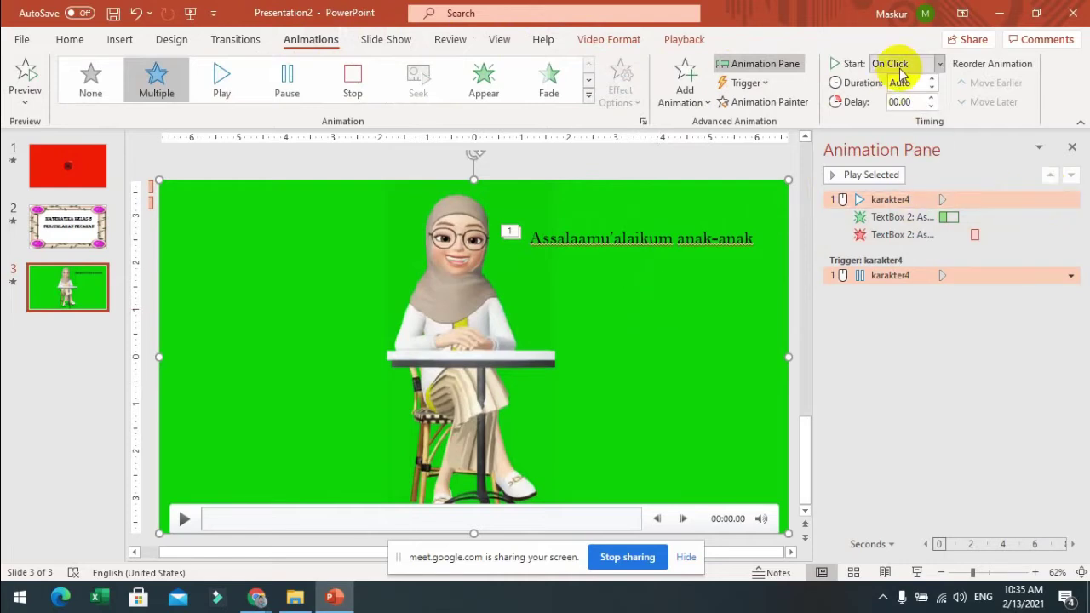
left_click(940, 64)
left_click(936, 98)
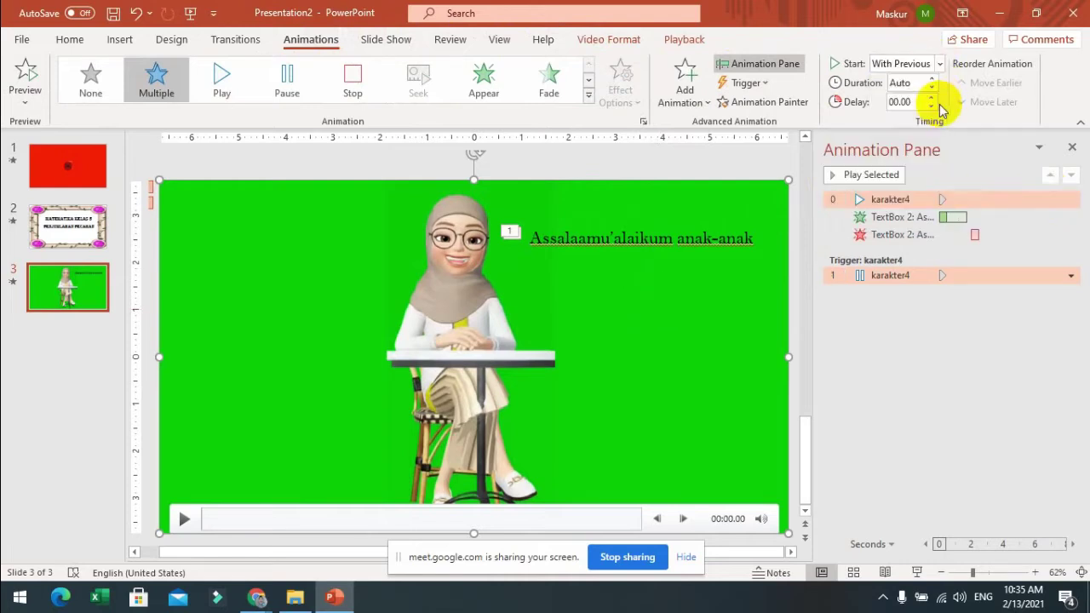
- Duplicate the greeting text box, place the copy below it and change its text to "Bagaimana khabar kalian ?"
left_click(694, 238)
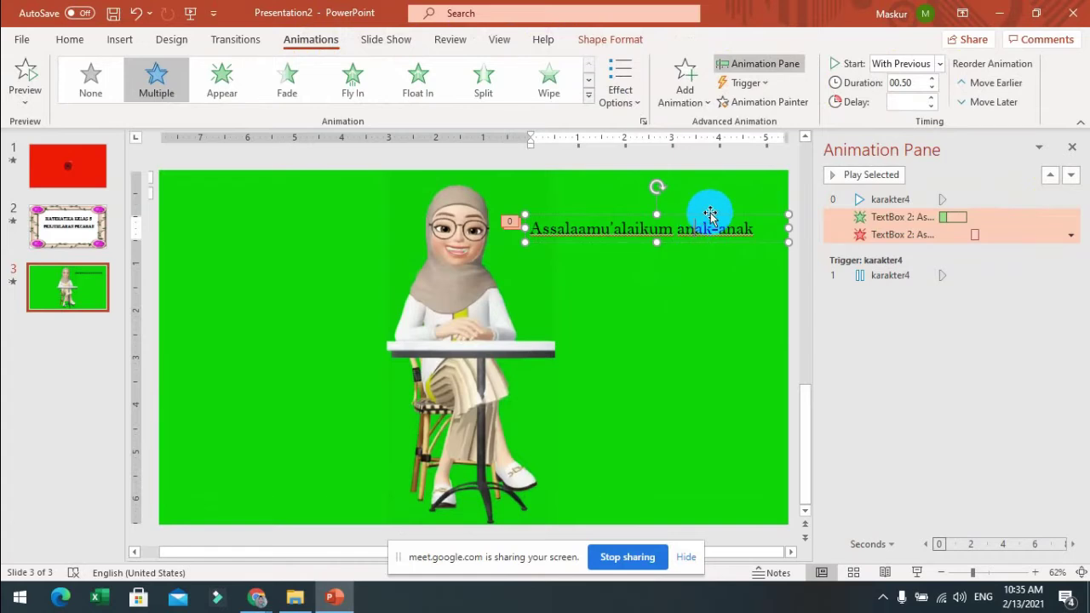
left_click_drag(713, 227, 738, 230)
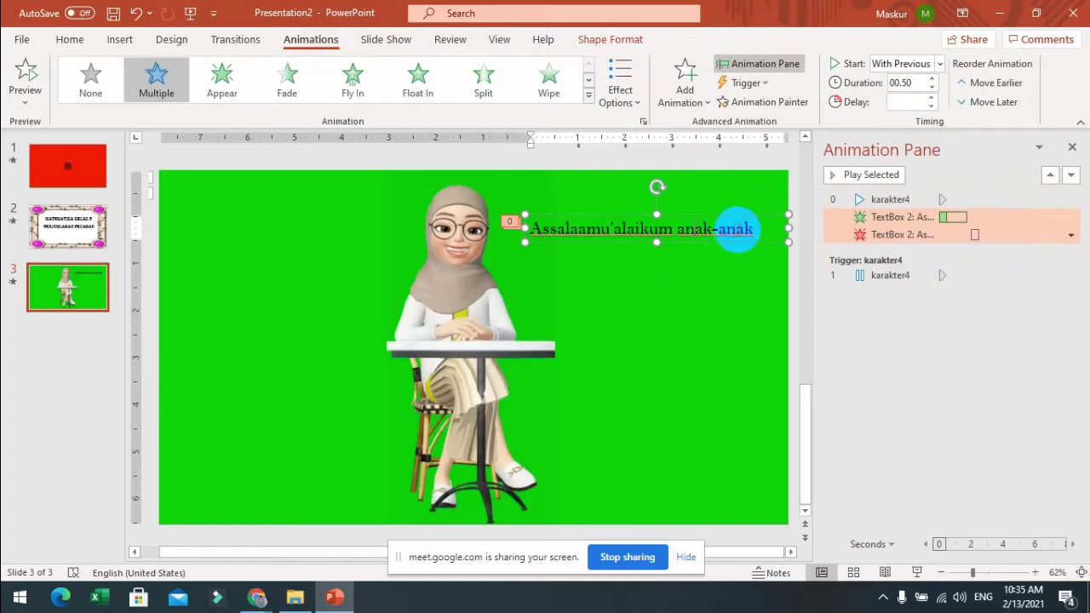
left_click(701, 289)
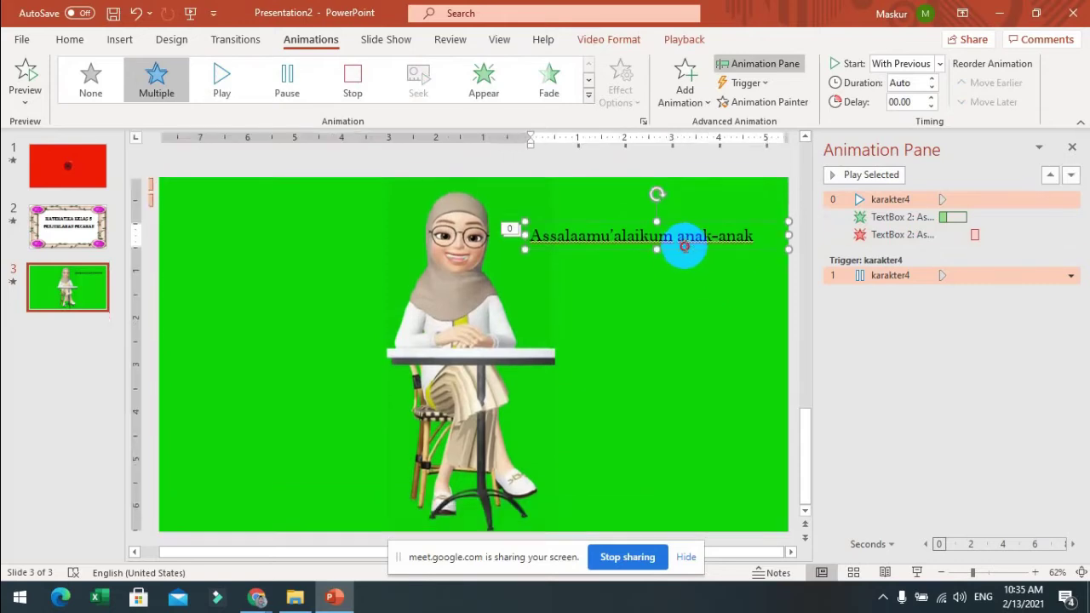
left_click(694, 216)
mouse_move(672, 304)
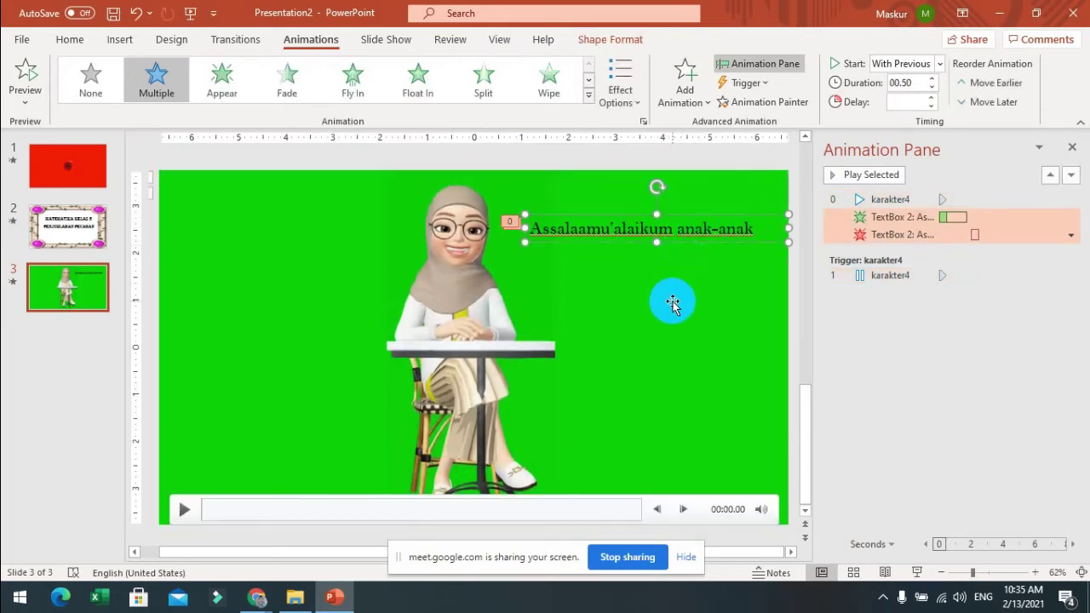
key("ctrl+v")
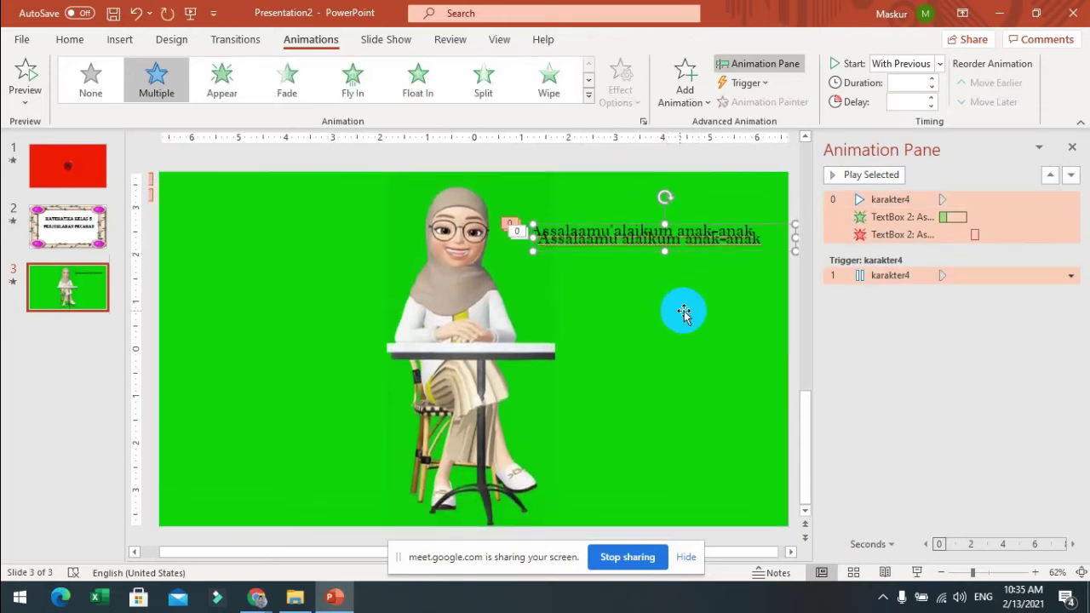
left_click_drag(633, 253, 625, 306)
left_click_drag(527, 287, 757, 278)
type("bagi")
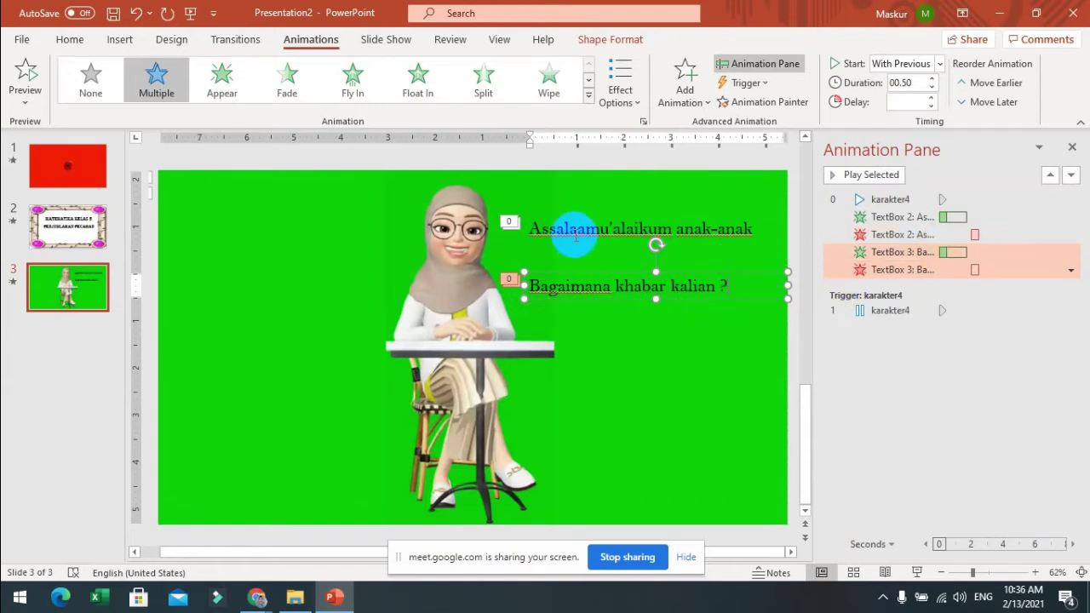
- Delay the second text box's entrance and exit until after the greeting's exit, and move the box up closer beneath the greeting
left_click_drag(940, 252, 1022, 269)
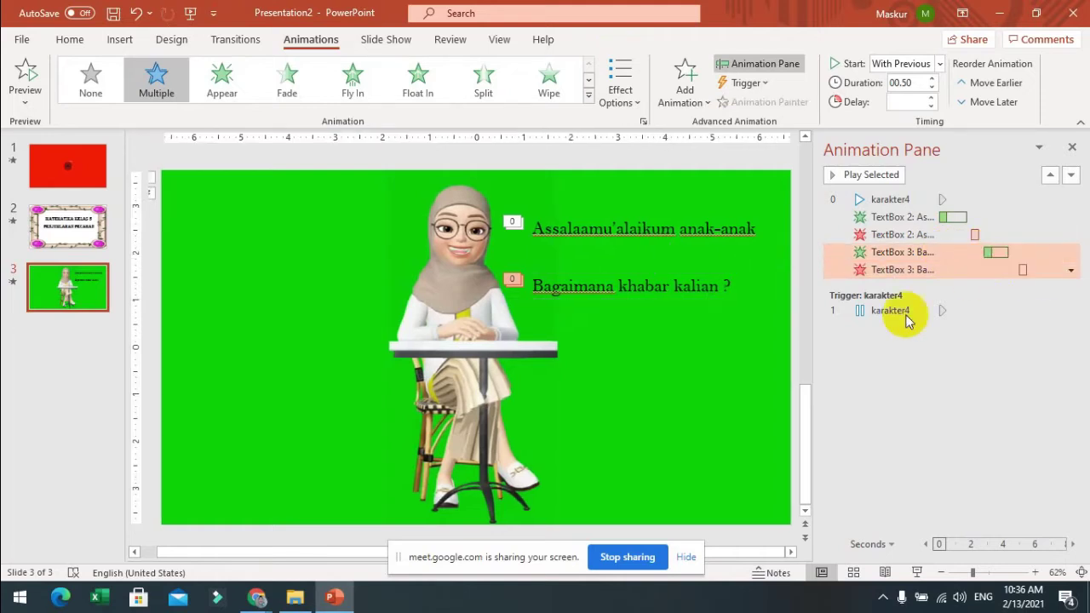
mouse_move(545, 356)
left_click(597, 282)
left_click_drag(607, 273, 617, 260)
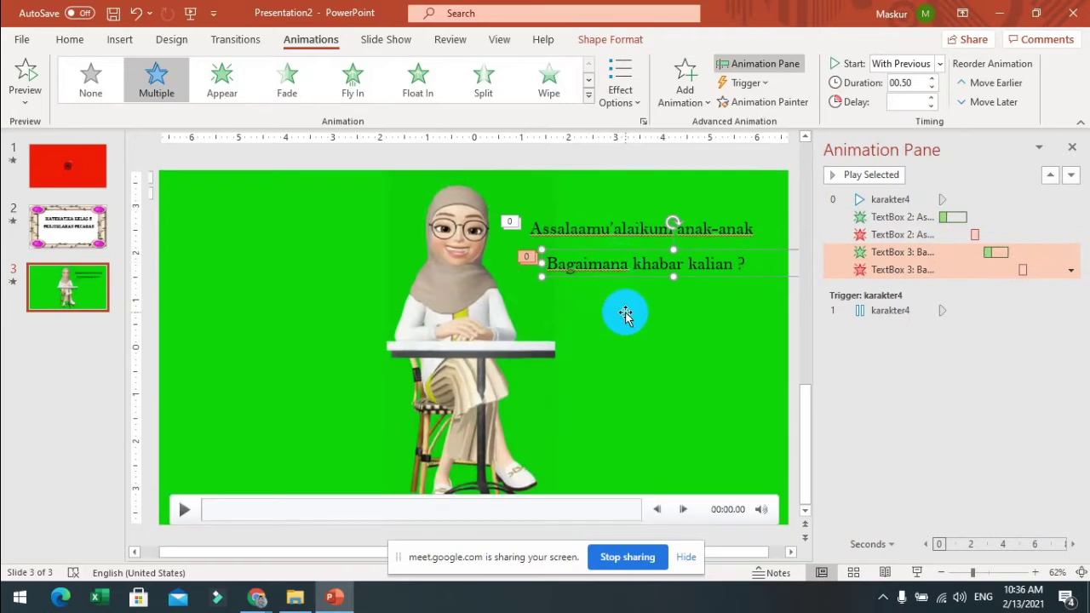
- Duplicate the second text box below itself and replace the copy's text with "Alhamdulillah kita bertemu, Semoga kita semua selalu sehat" on two lines
left_click(620, 285)
left_click(619, 285)
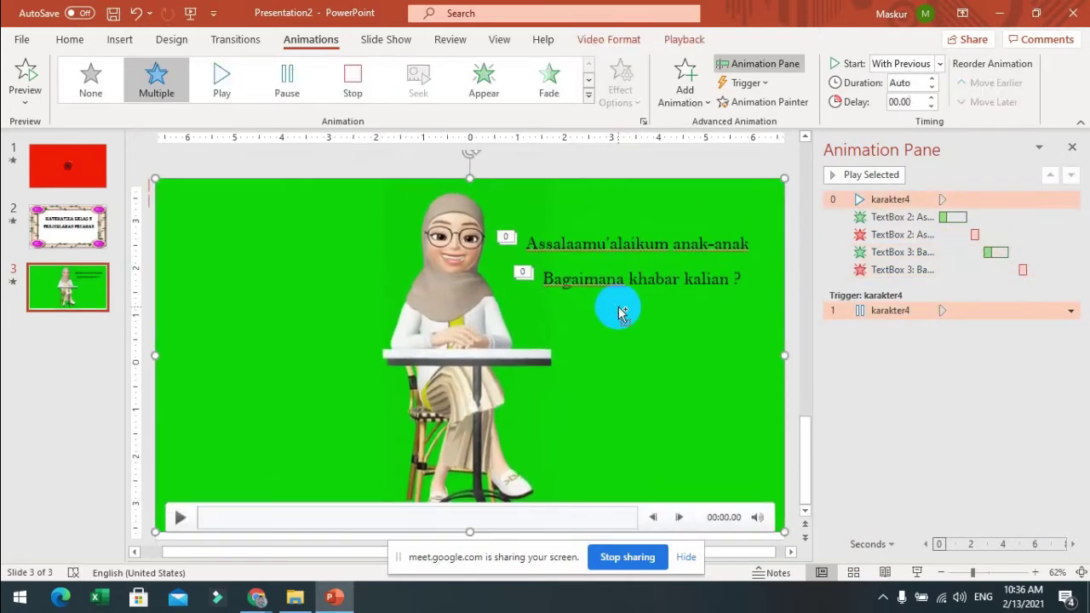
key("ctrl+v")
left_click_drag(596, 292, 718, 294)
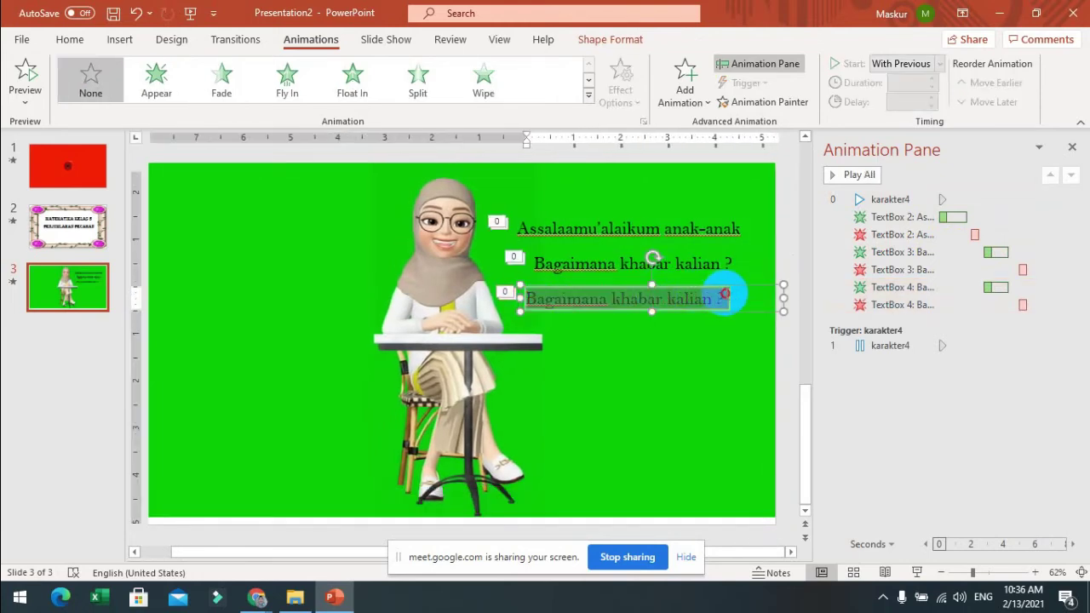
type("Alhamdulillah kita bertemu,")
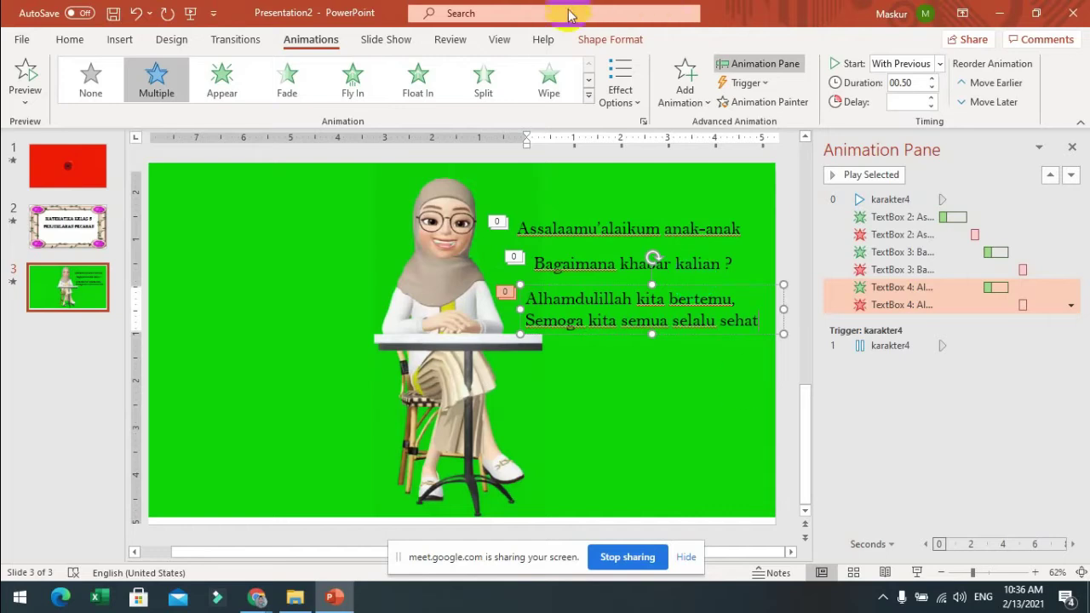
- Centre both lines of the third text box and move the box closer beneath "Bagaimana khabar kalian ?"
left_click(68, 40)
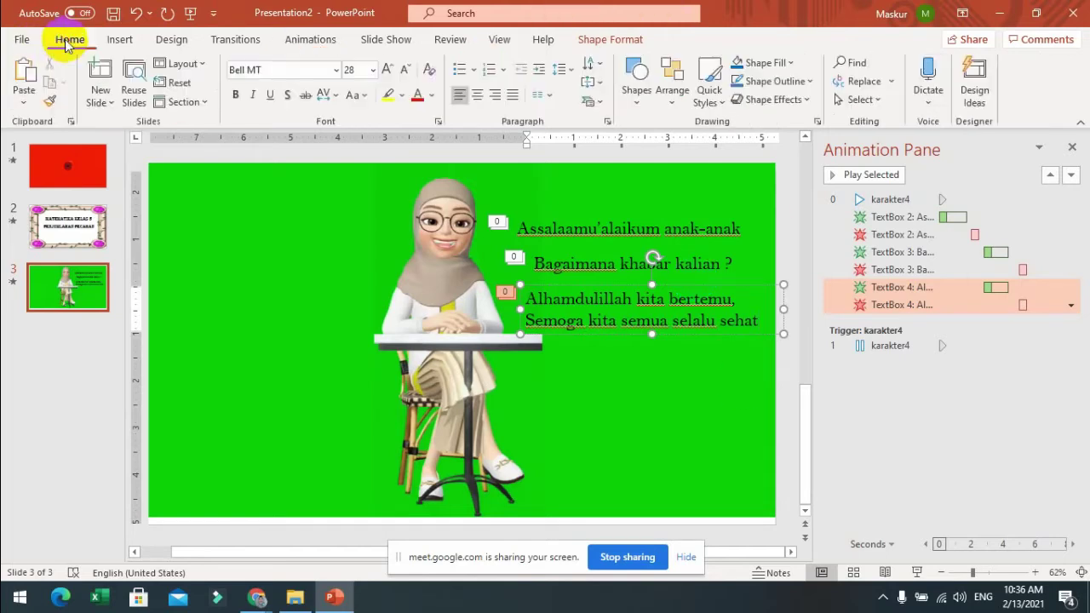
left_click(477, 96)
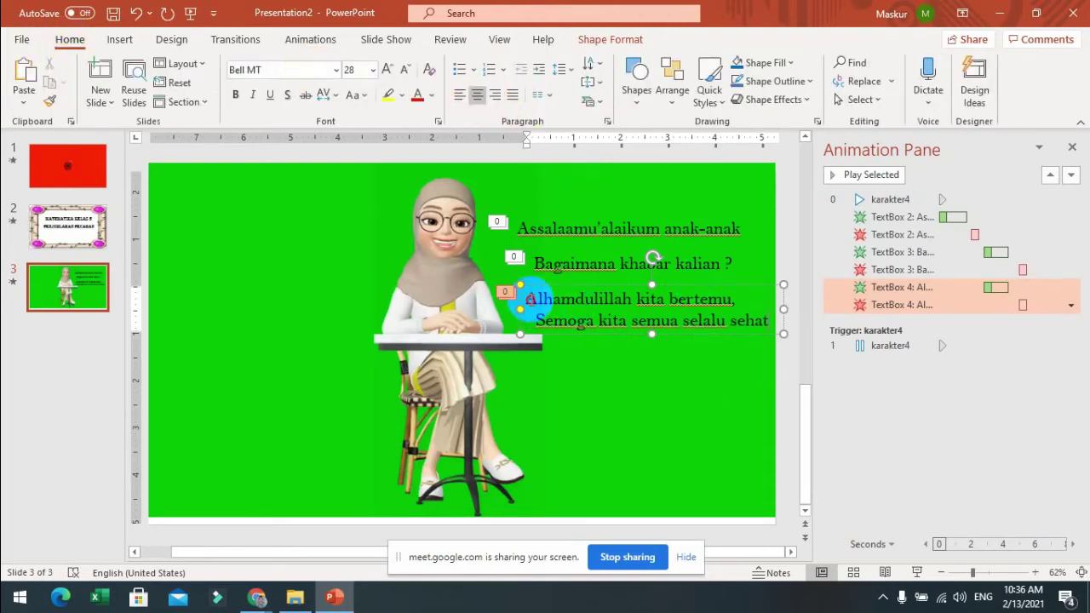
left_click(478, 95)
left_click_drag(692, 287, 663, 292)
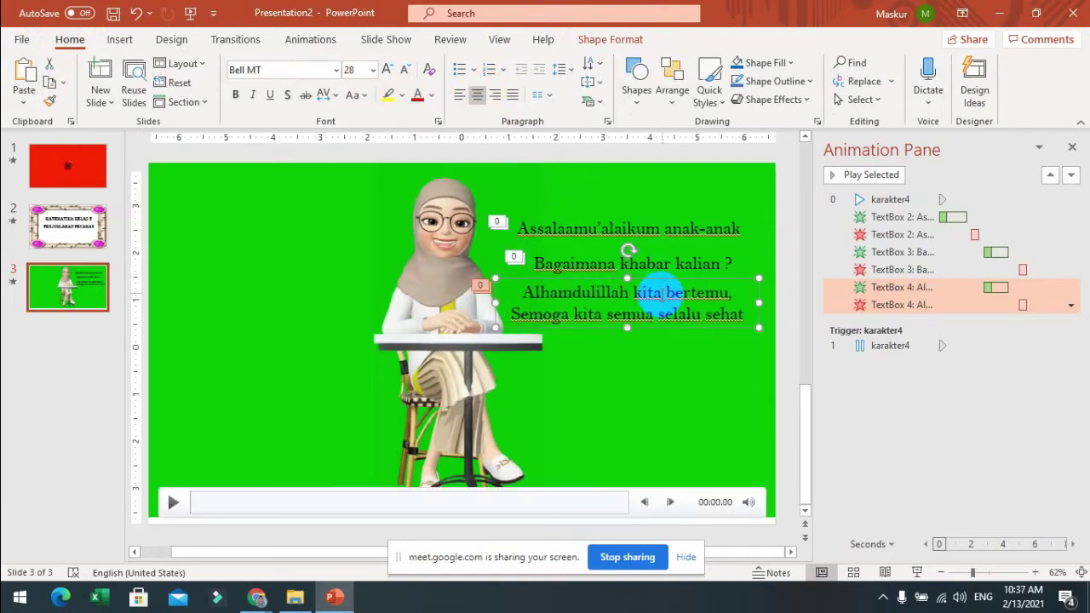
- Delay the third text box's entrance and exit until after the second text box's exit
left_click(664, 258)
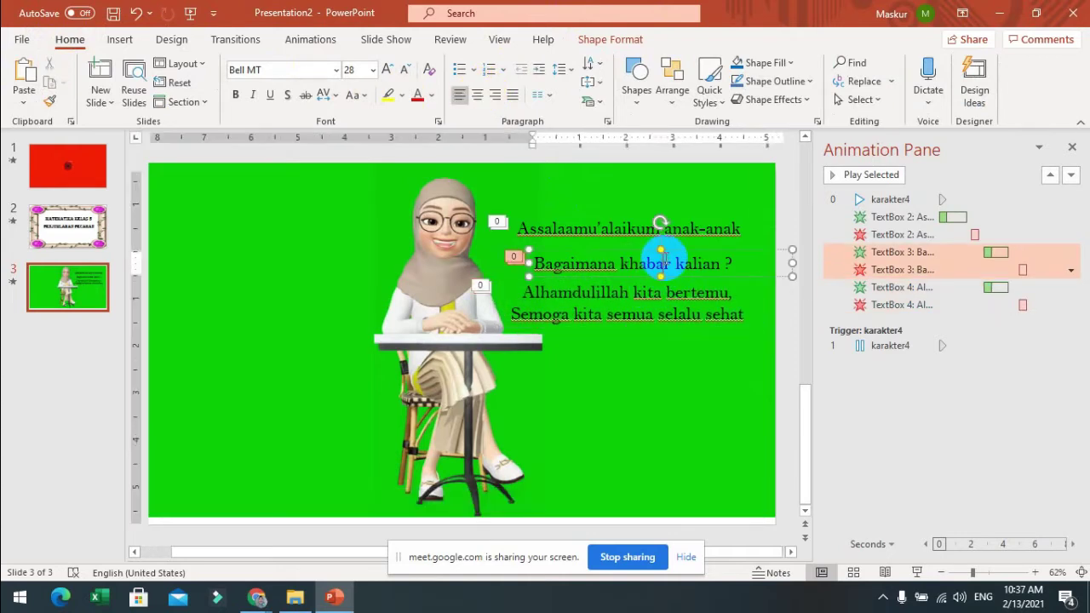
left_click(639, 292)
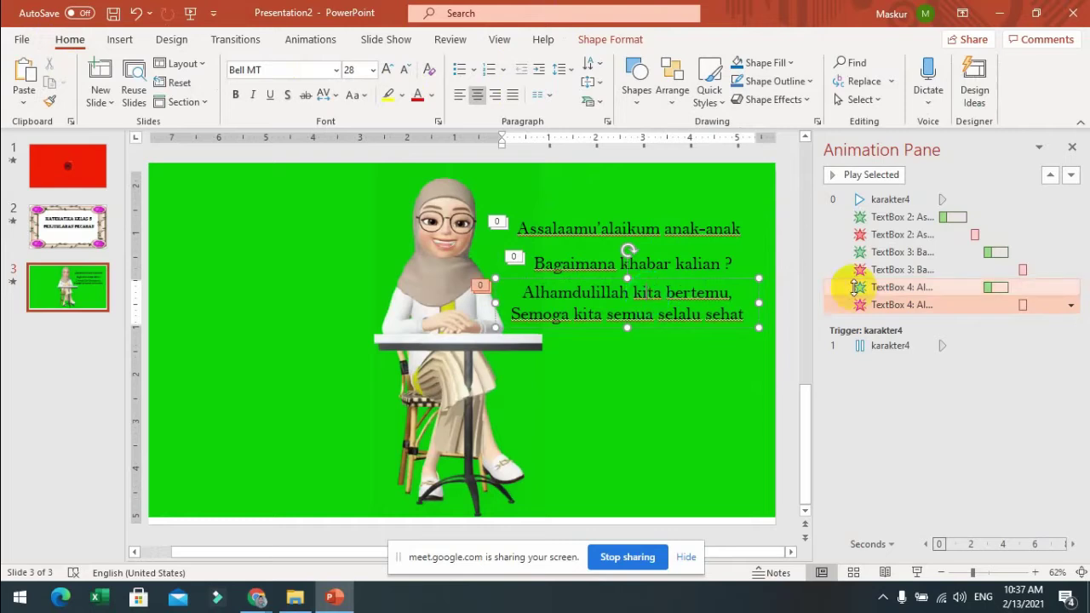
left_click_drag(992, 289, 1052, 312)
mouse_move(592, 343)
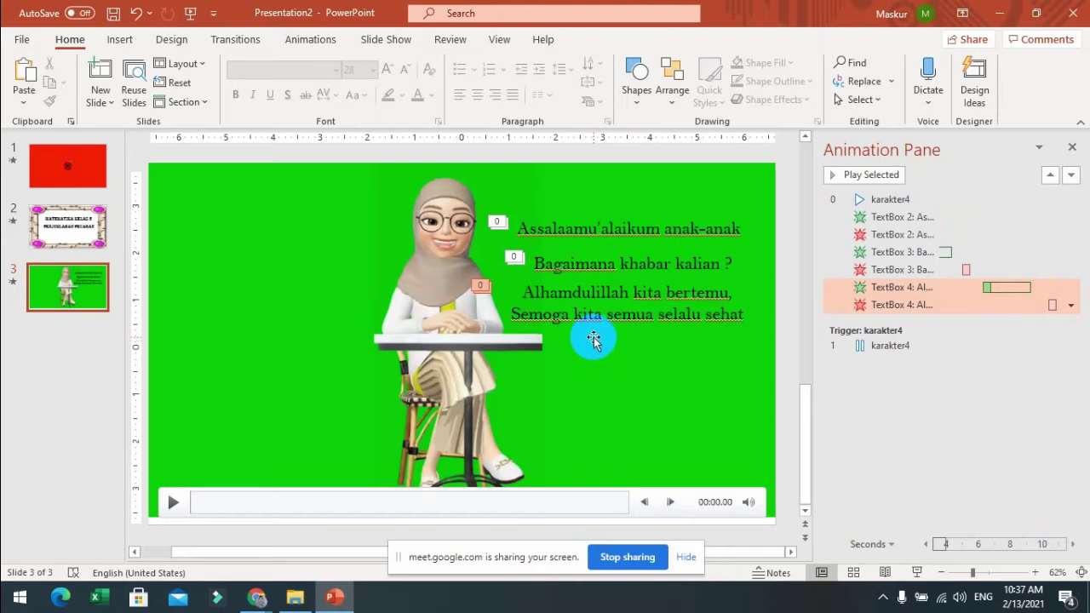
- Stack the second and third text boxes on top of the greeting text box
left_click(588, 292)
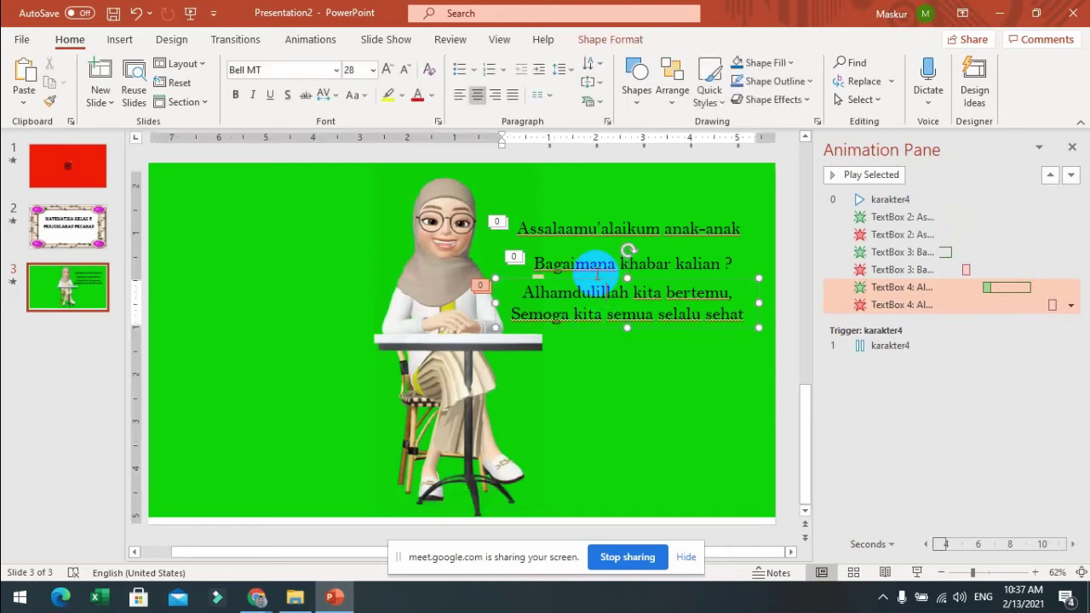
left_click_drag(596, 281, 584, 212)
left_click(588, 256)
left_click(577, 300)
left_click_drag(579, 282, 581, 201)
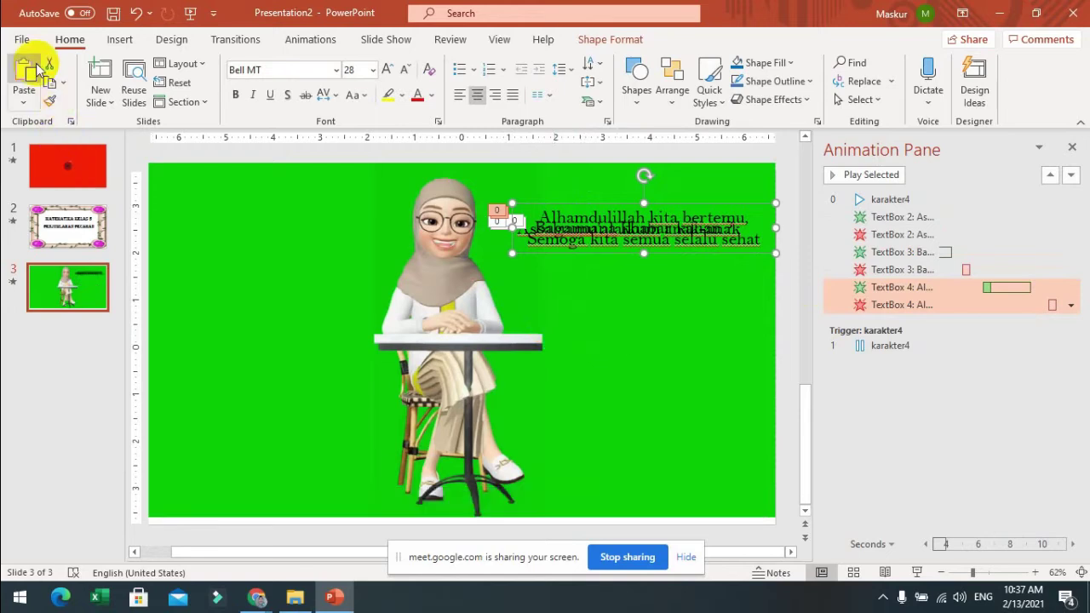
- Preview slide 3's animations together with the karakter4 video
left_click(275, 206)
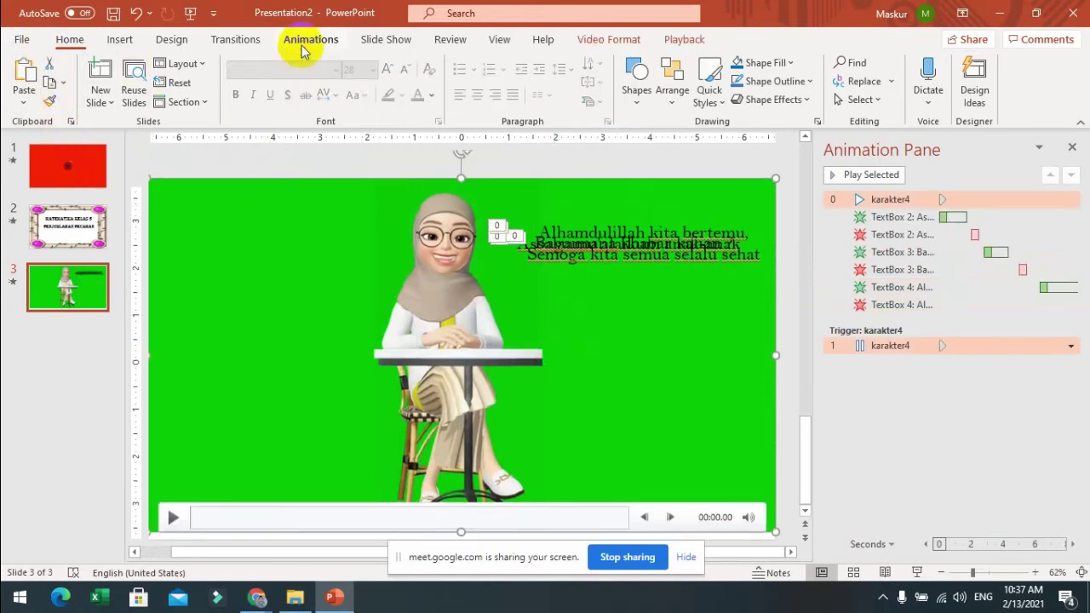
left_click(302, 41)
left_click(24, 73)
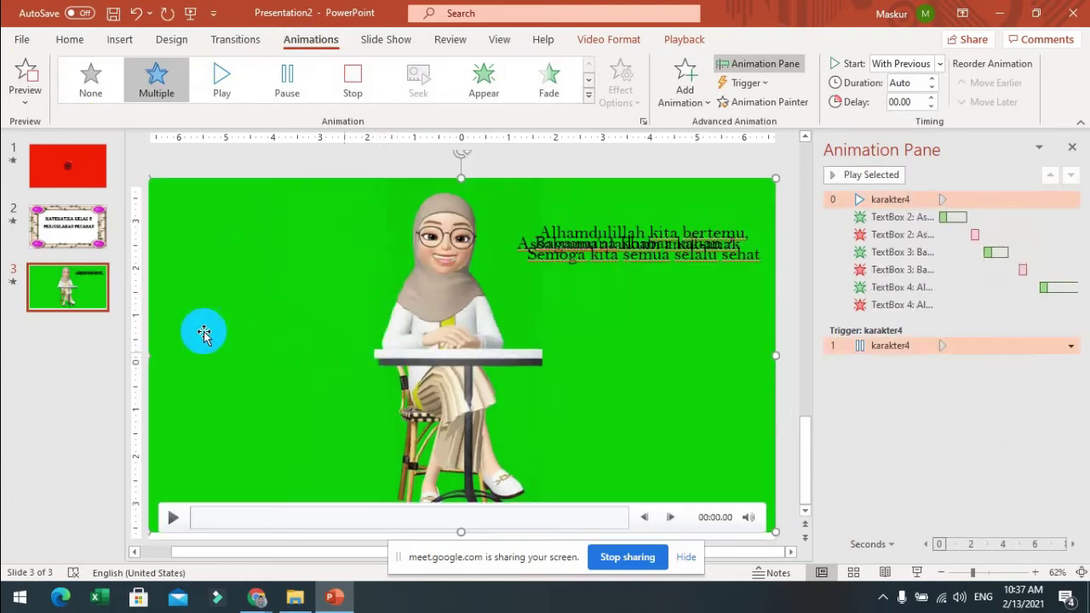
- Separate the stacked text boxes, placing the second directly beneath the greeting and the third beneath the second
left_click(611, 257)
left_click_drag(603, 250, 601, 306)
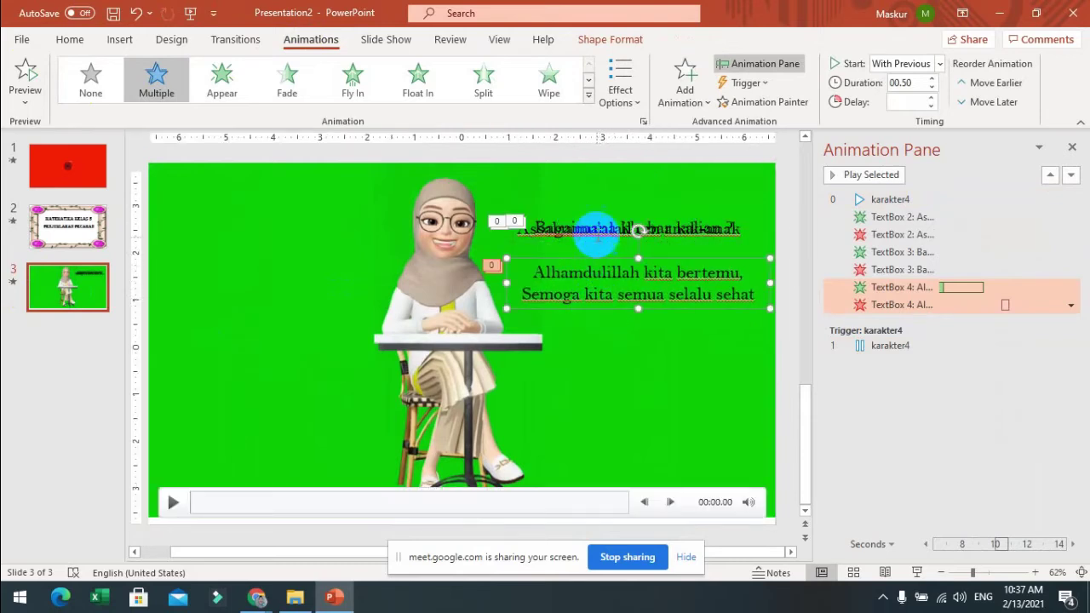
left_click(595, 232)
left_click_drag(595, 240, 596, 256)
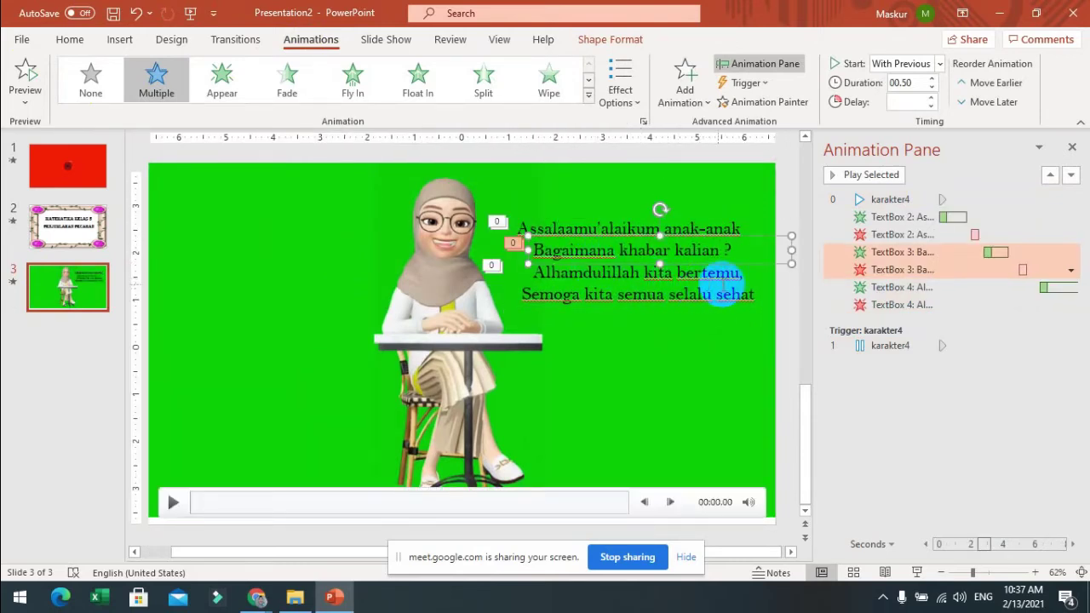
- Change the third text box's first line to "Alhamdulillah kita bertemu lagi,"
left_click(738, 271)
key("BackSpace")
type("lag")
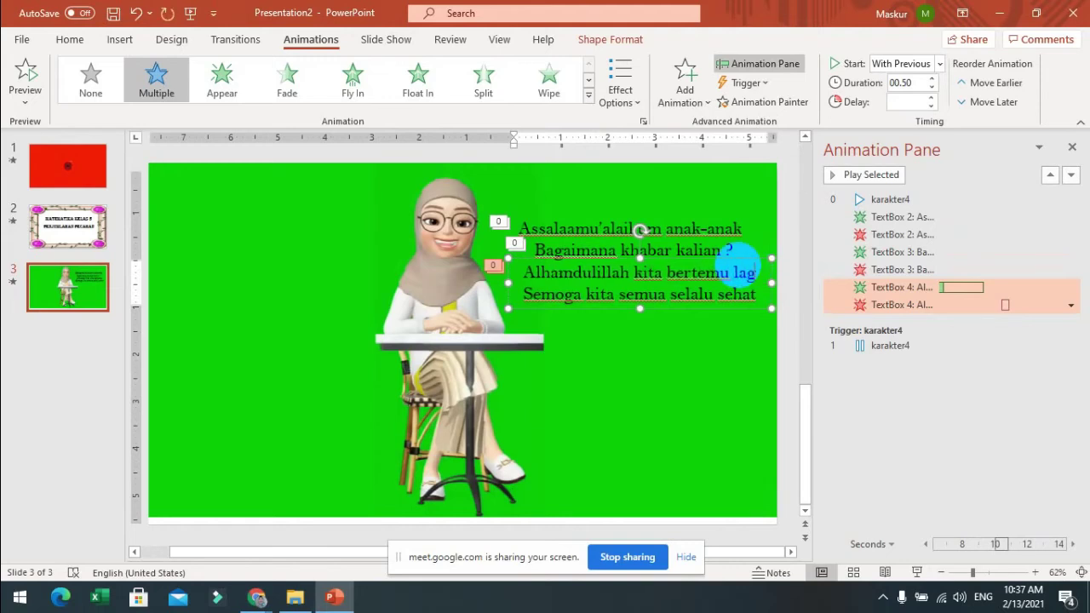
type("i,")
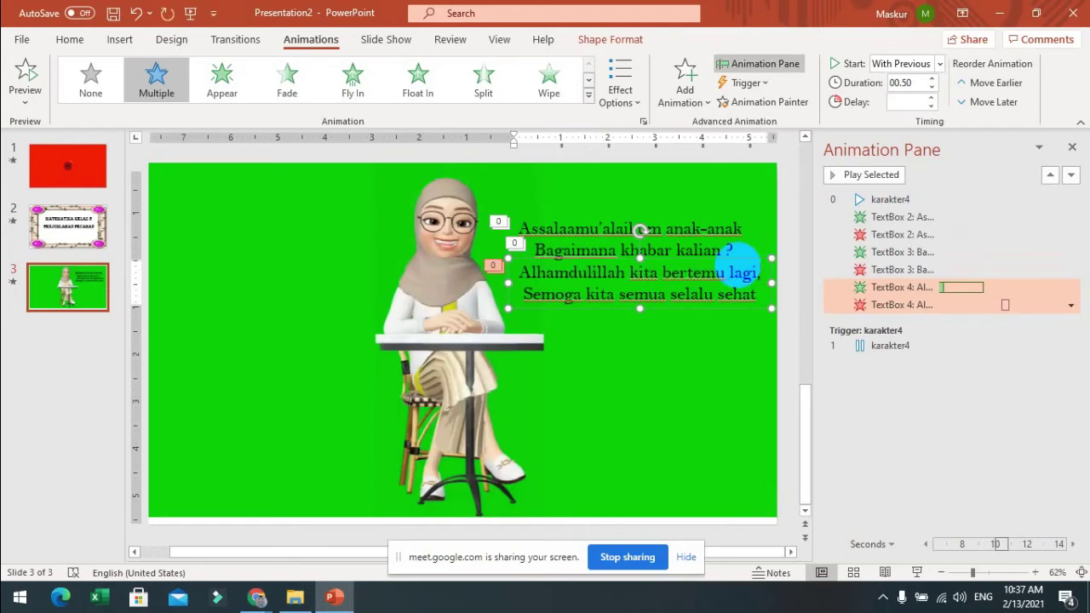
- Move the greeting and second text boxes slightly up to space and align them above the third
left_click(705, 214)
left_click_drag(708, 214, 683, 233)
left_click(694, 254)
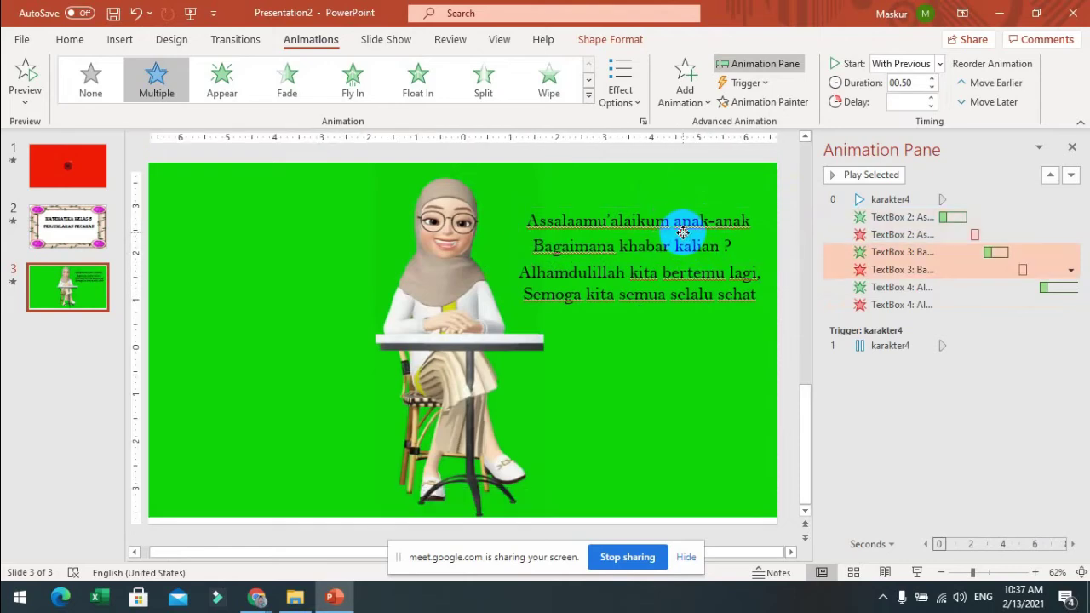
- Duplicate the third text box and place the copy directly below it
left_click(669, 303)
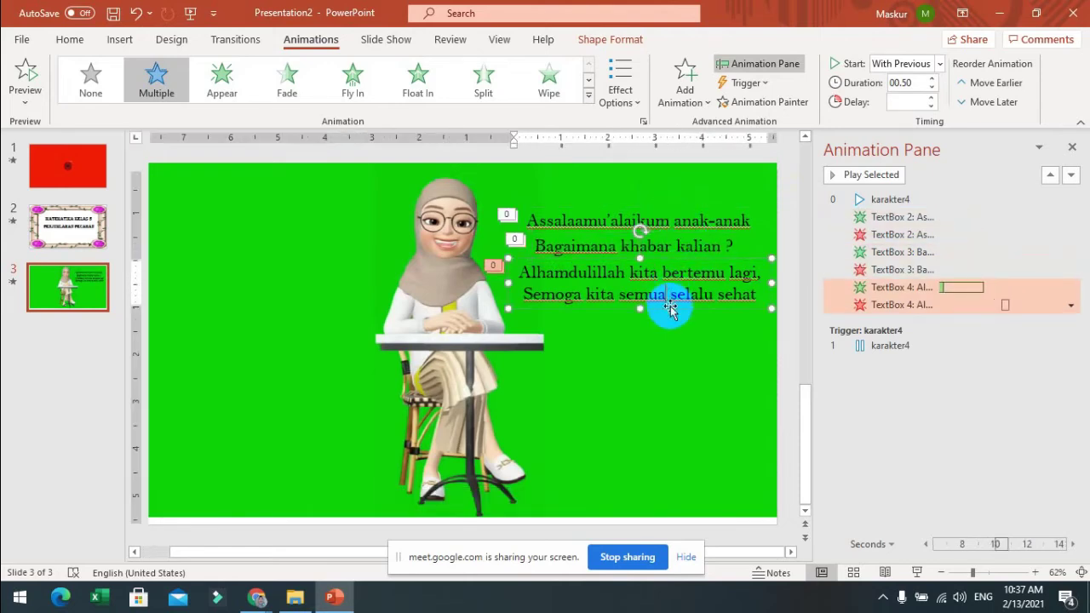
left_click(670, 311)
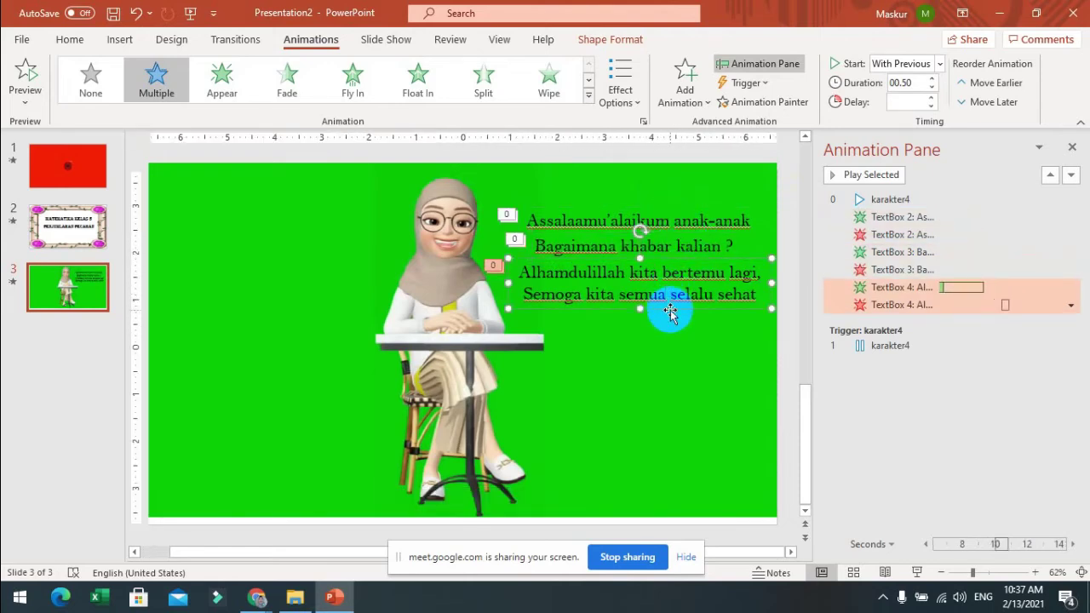
left_click(638, 368)
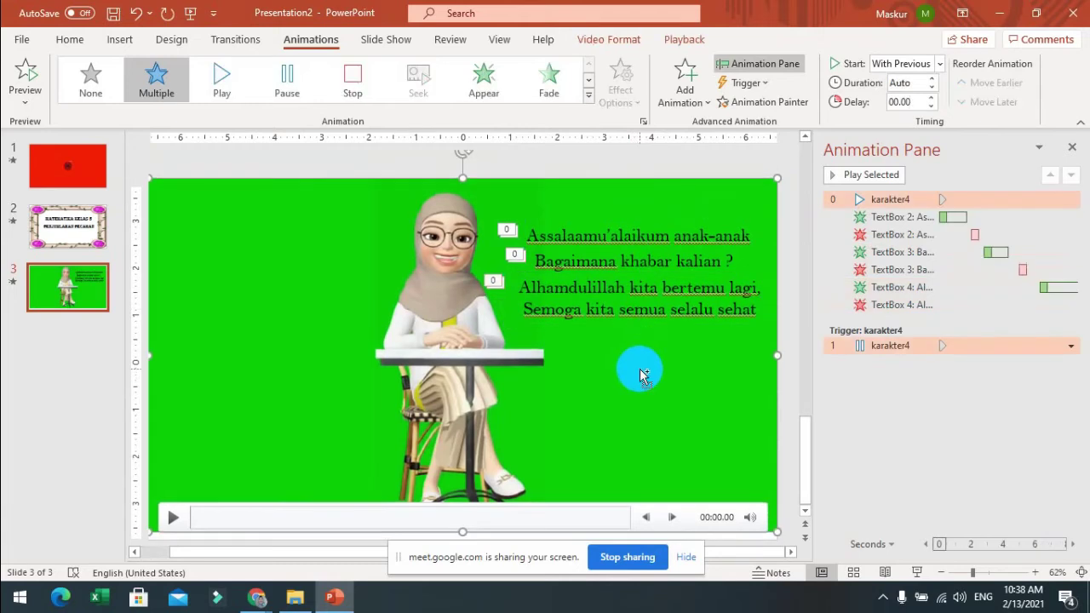
key("ctrl+v")
left_click_drag(621, 316, 614, 352)
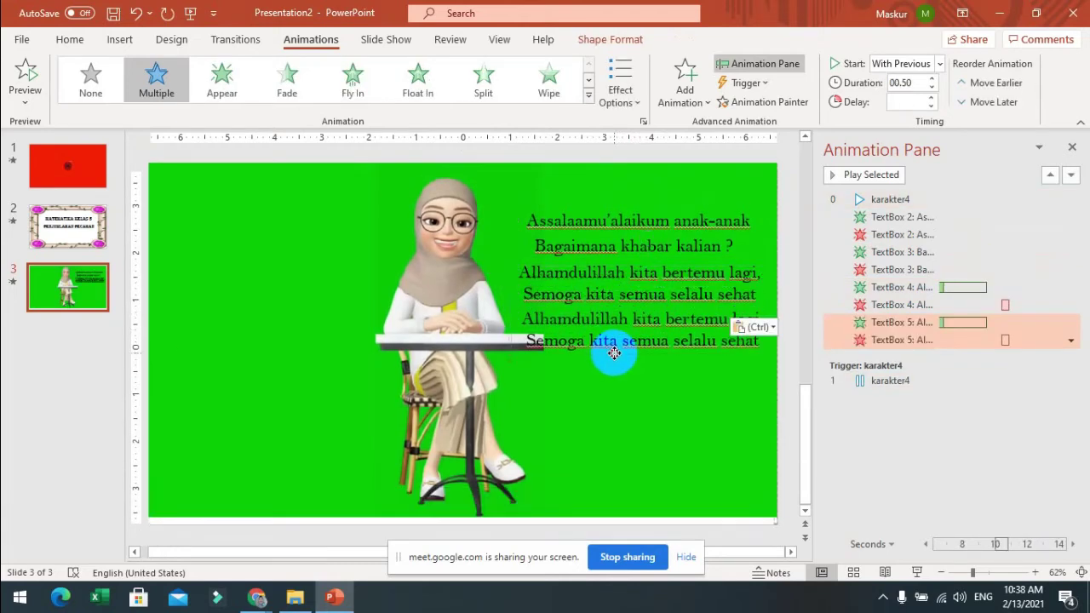
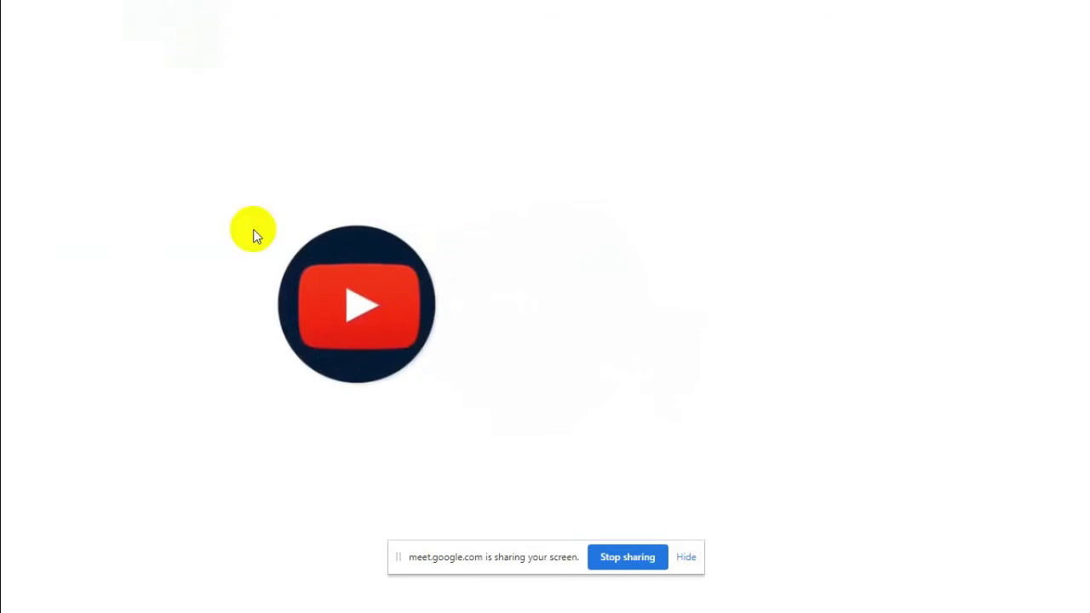
- Advance the slide show to watch the character video, and end the show
left_click(47, 598)
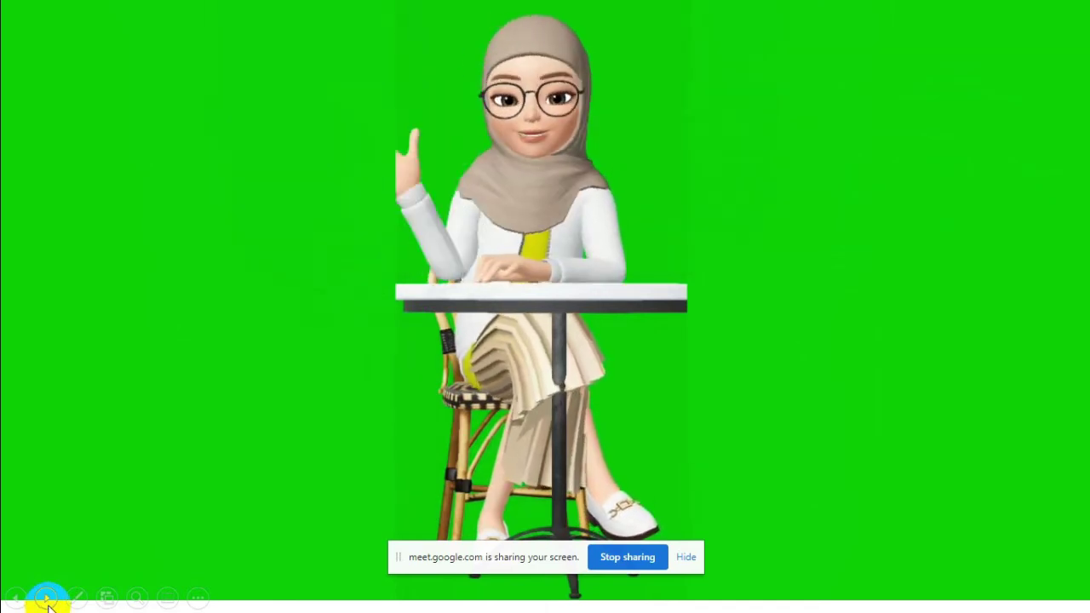
mouse_move(85, 553)
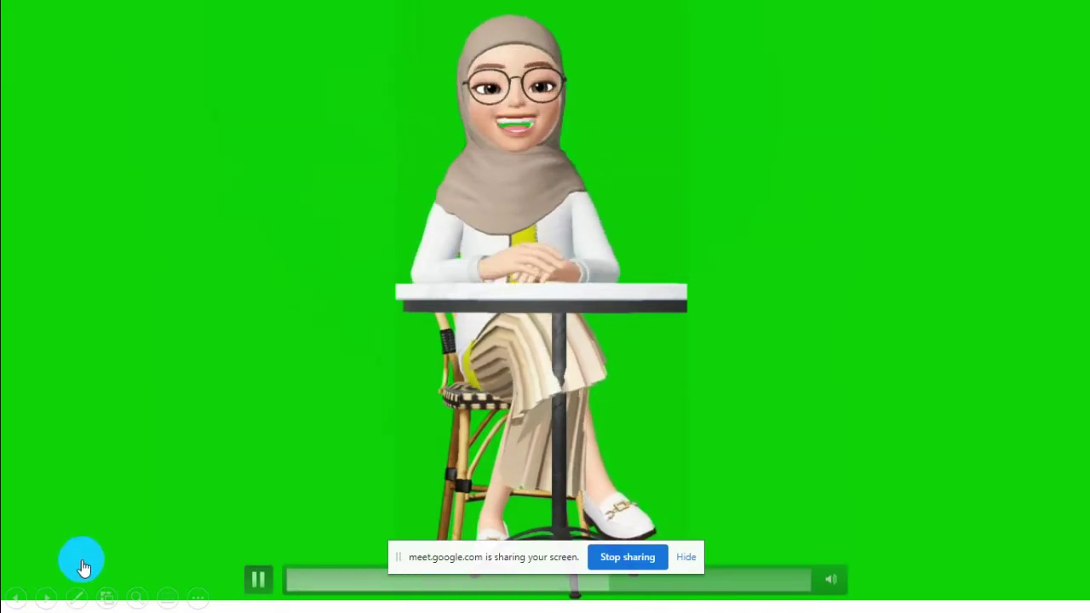
right_click(82, 559)
left_click(104, 546)
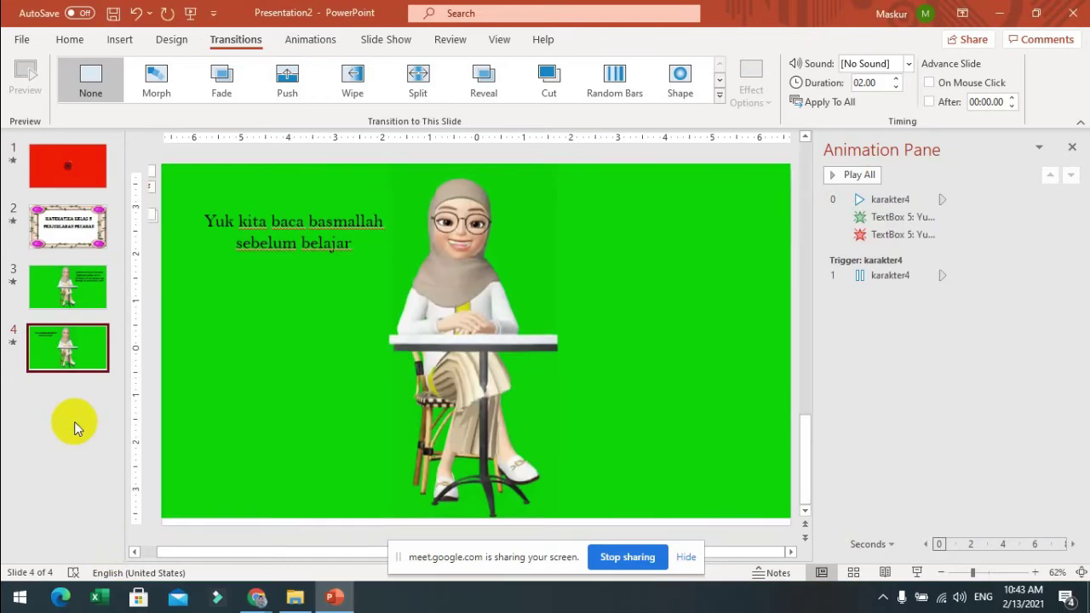
- Set the entrance of slide 4's "Yuk kita baca basmallah" text to start at 0.0 s and its exit to follow shortly after
left_click(264, 220)
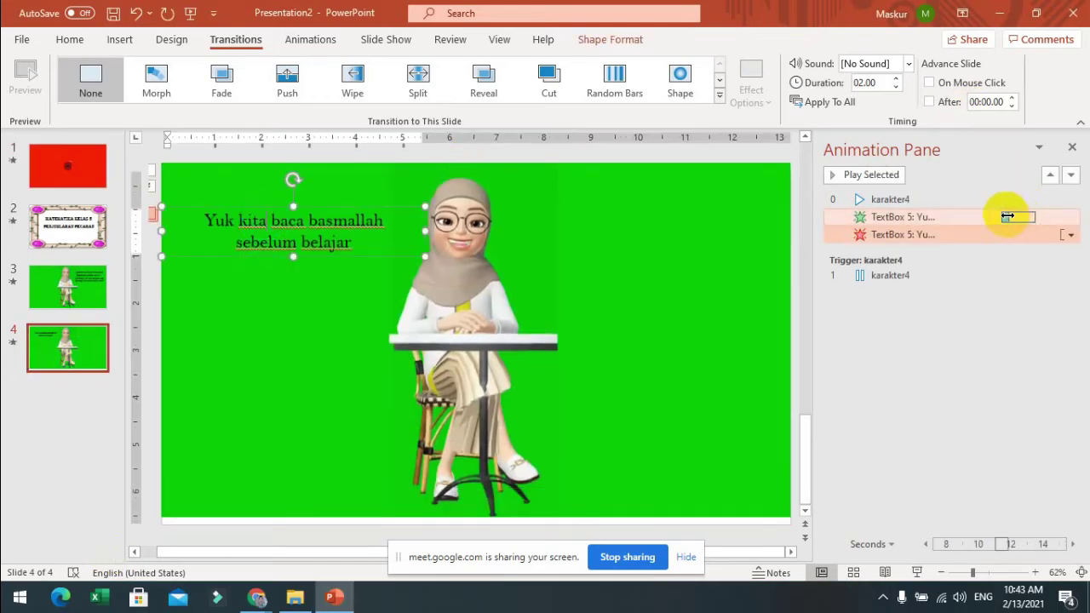
left_click_drag(1007, 217, 920, 221)
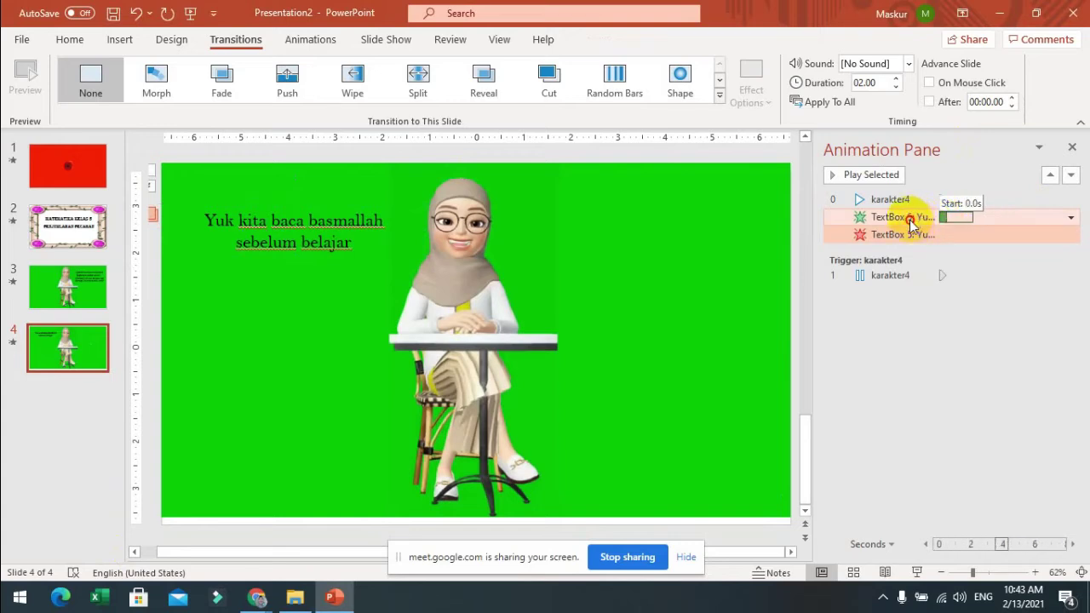
left_click(958, 233)
mouse_move(1005, 235)
left_mouse_down()
mouse_move(939, 230)
mouse_move(908, 248)
mouse_move(920, 236)
mouse_move(985, 240)
left_mouse_up()
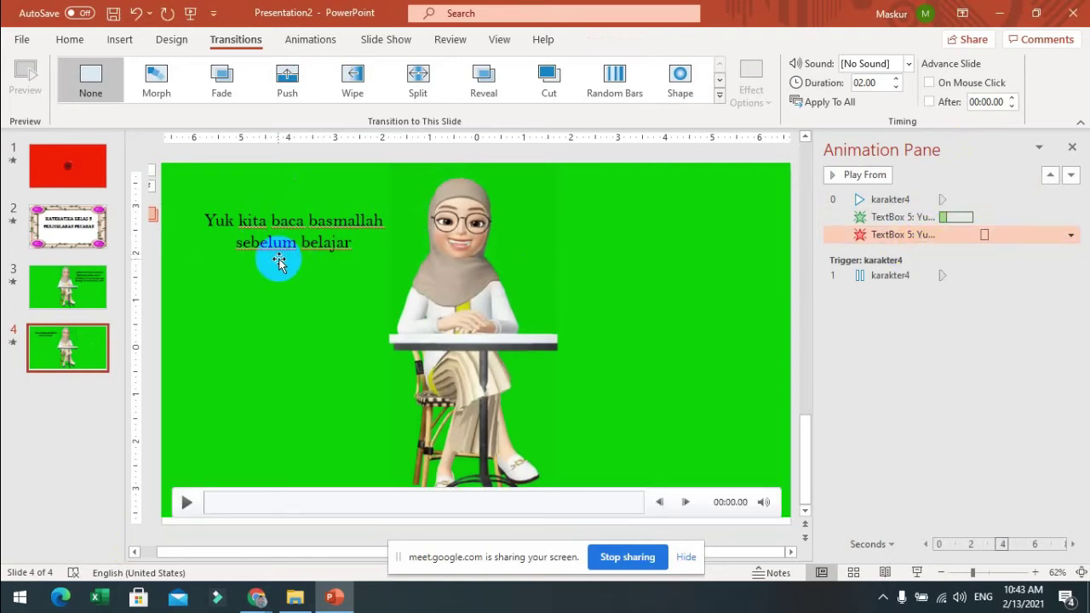
- Play the slide show from the intro through the title slide to the character video, and end the show
left_click(192, 16)
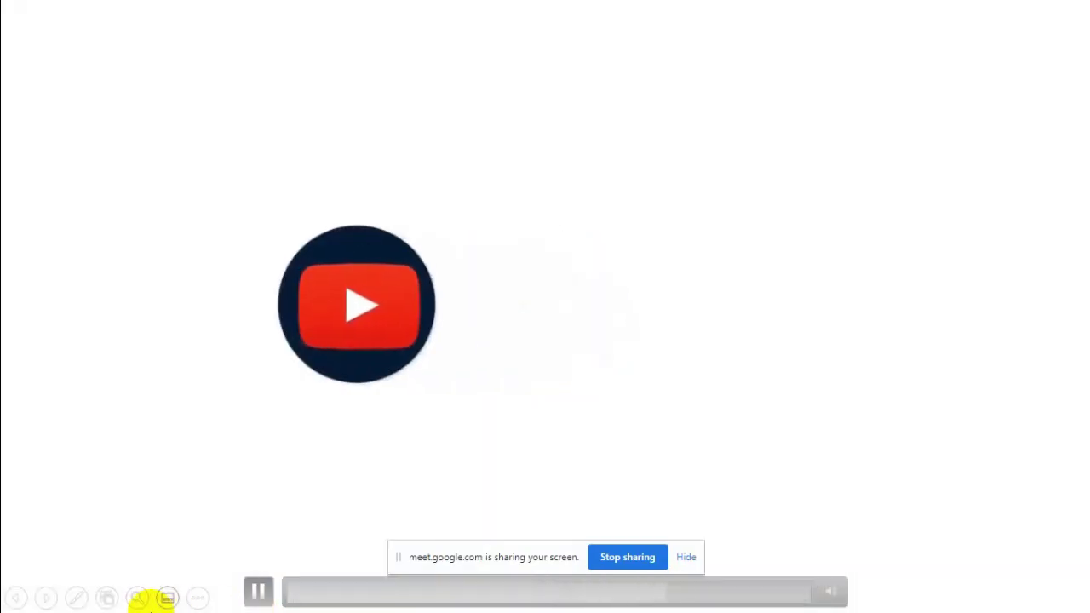
left_click(46, 597)
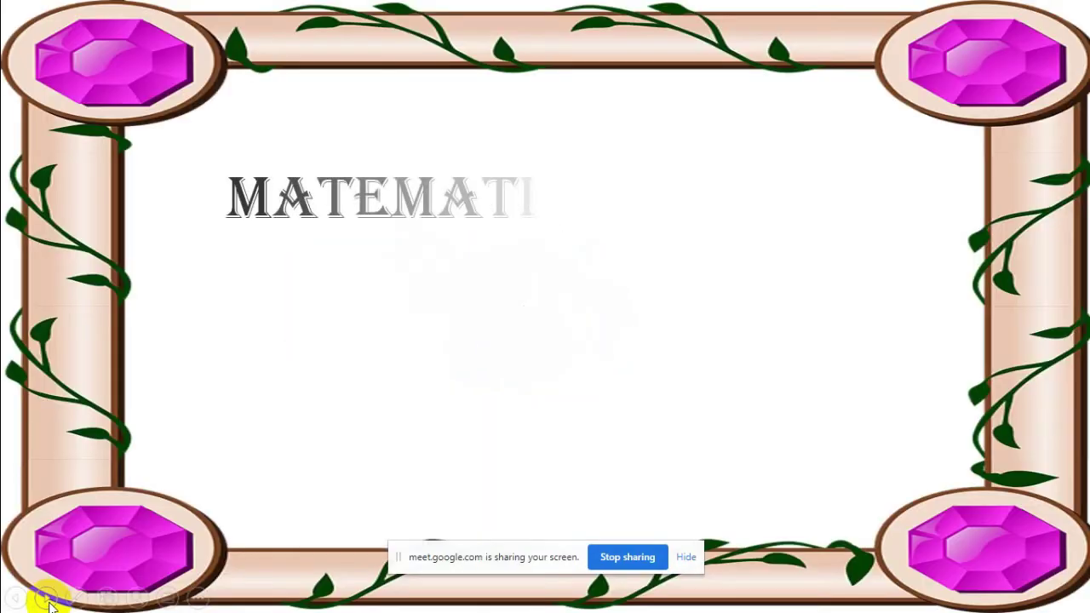
left_click(49, 602)
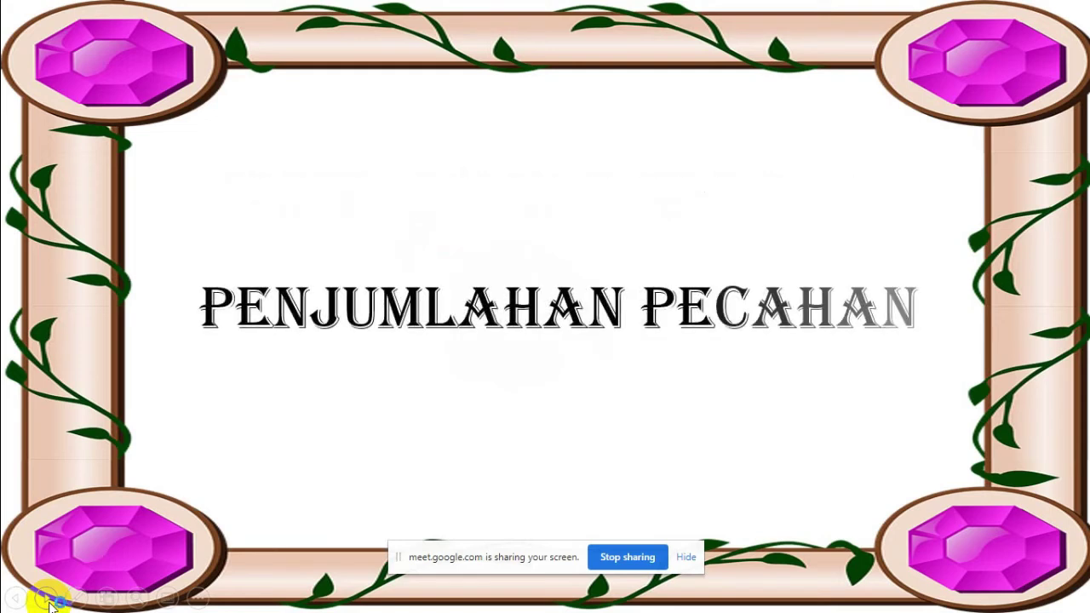
left_click(50, 602)
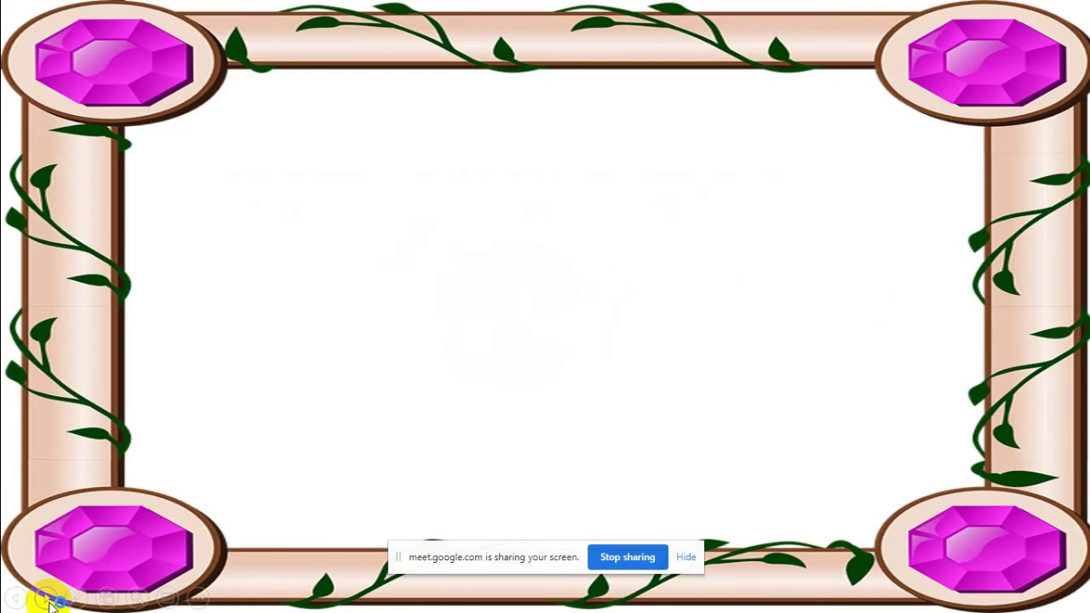
left_click(49, 602)
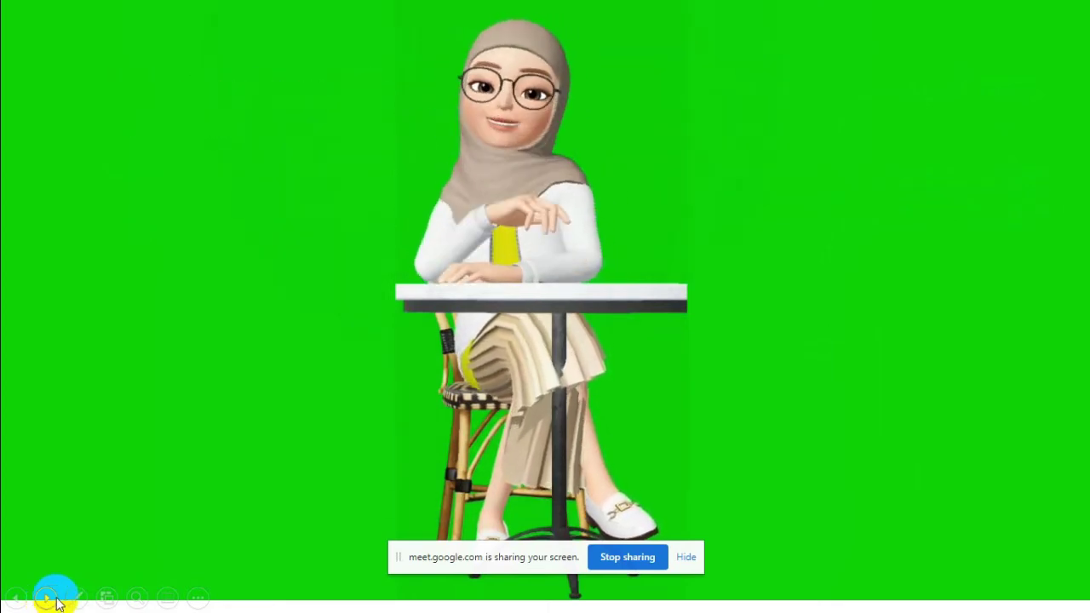
left_click(201, 599)
left_click(213, 566)
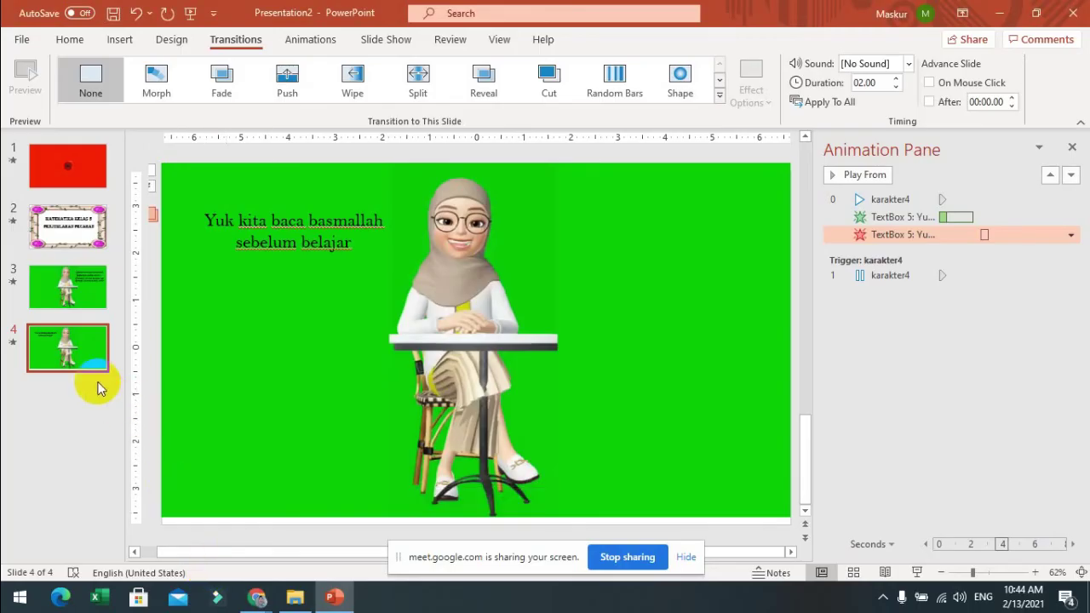
- Copy slide 3 with the greeting texts and paste the duplicate directly after it
left_click(99, 364)
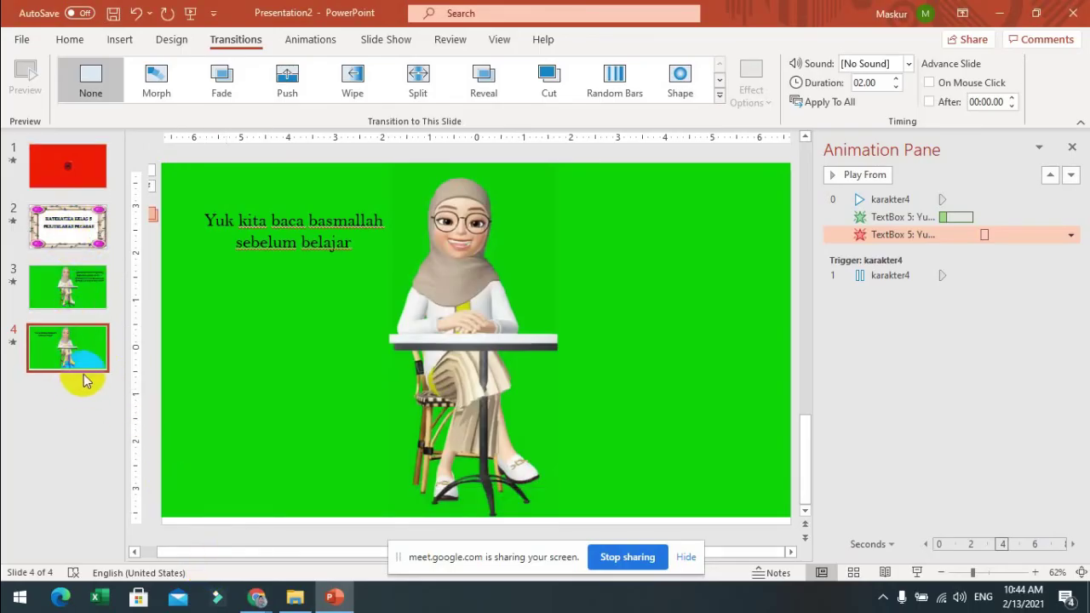
left_click(85, 272)
left_click(590, 263)
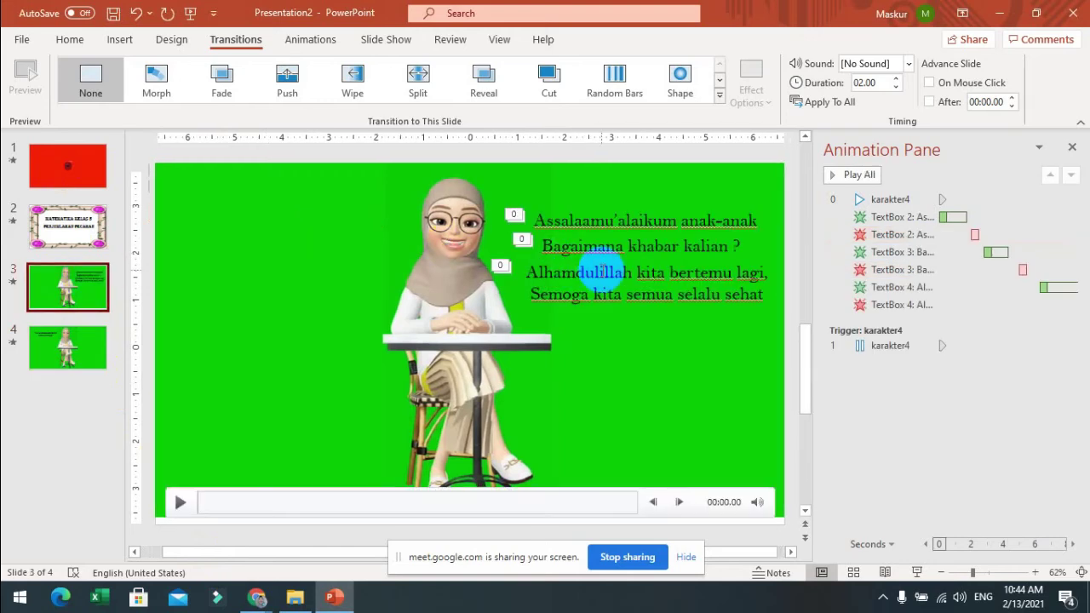
left_click(604, 273)
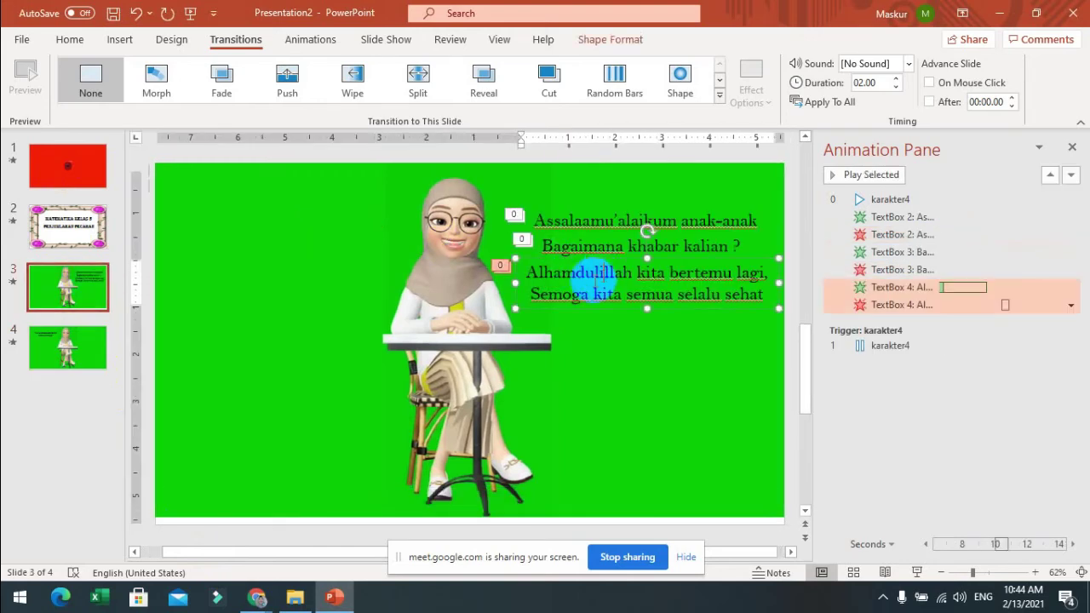
left_click(89, 284)
right_click(89, 283)
left_click(120, 234)
left_click(80, 318)
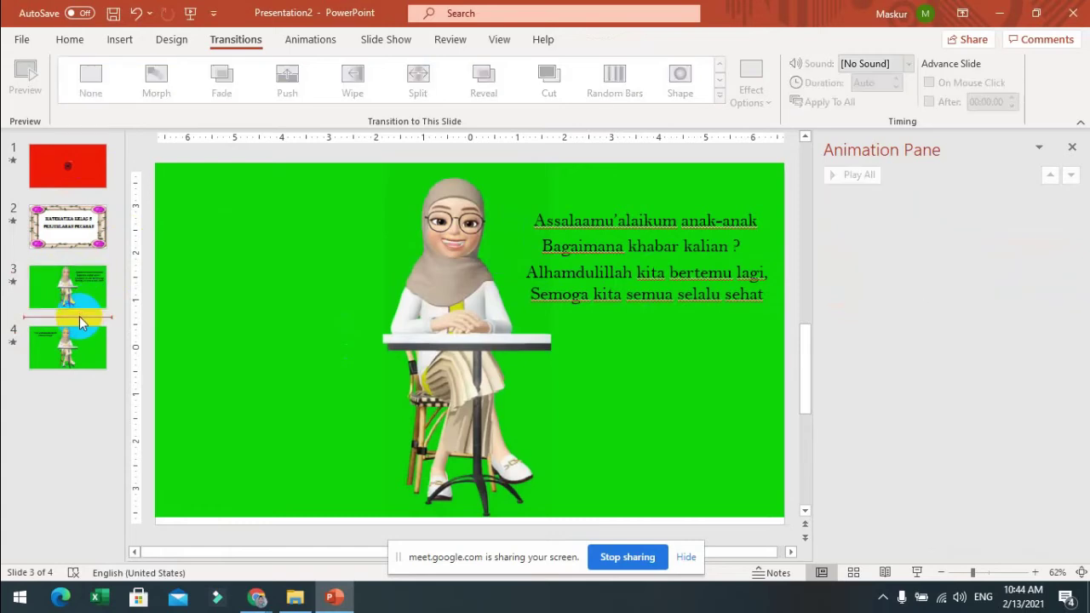
right_click(80, 317)
left_click(100, 352)
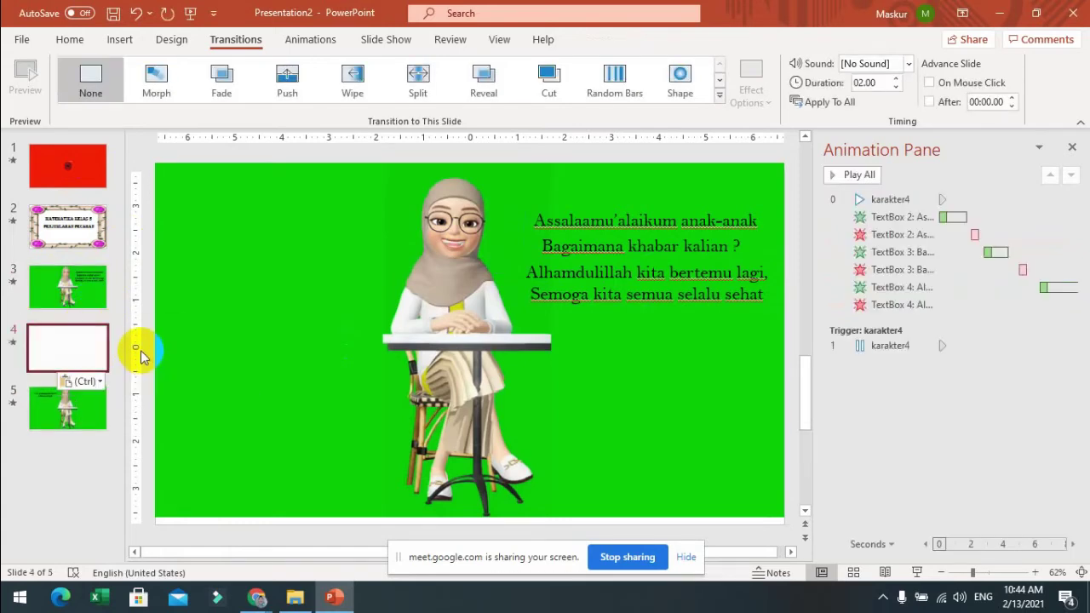
- Delete the "Alhamdulillah kita bertemu lagi" text box from slide 3 and the "Assalaamu'alaikum anak-anak" text box from slide 4
left_click(89, 287)
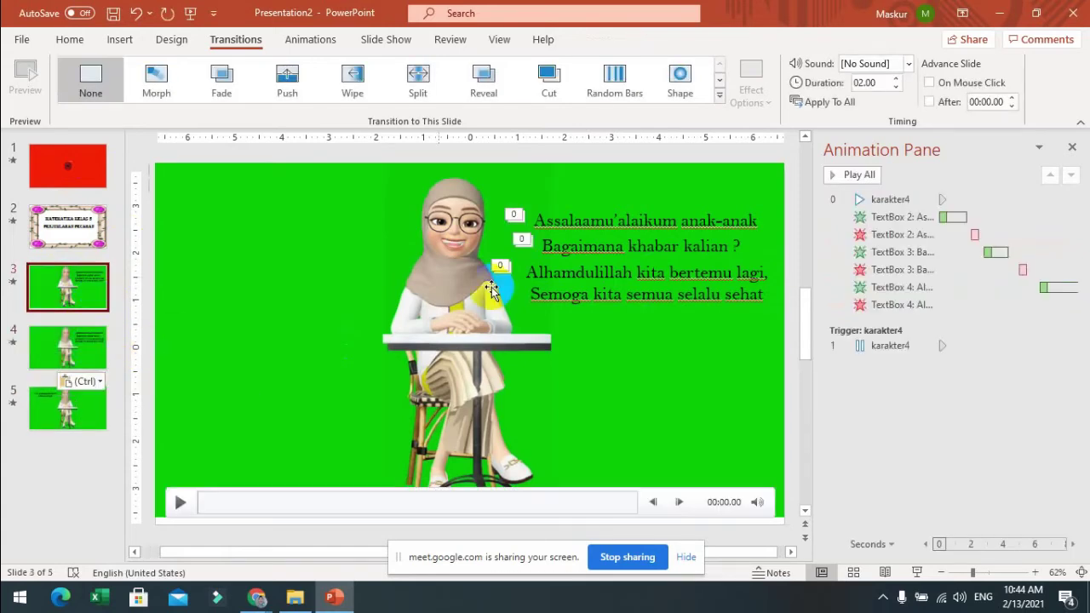
left_click(549, 296)
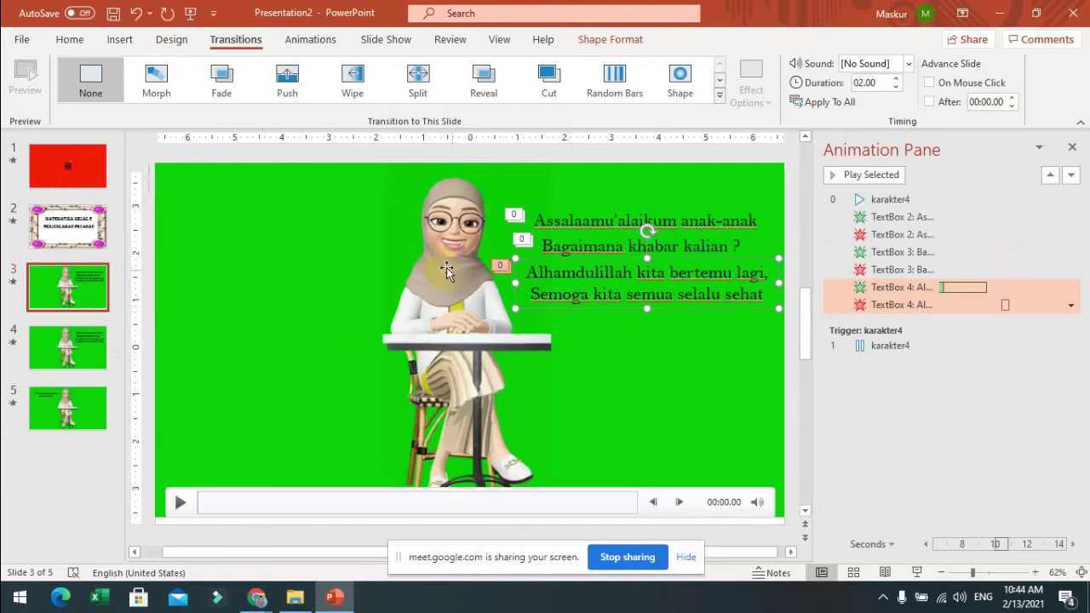
left_click(77, 358)
left_click(582, 210)
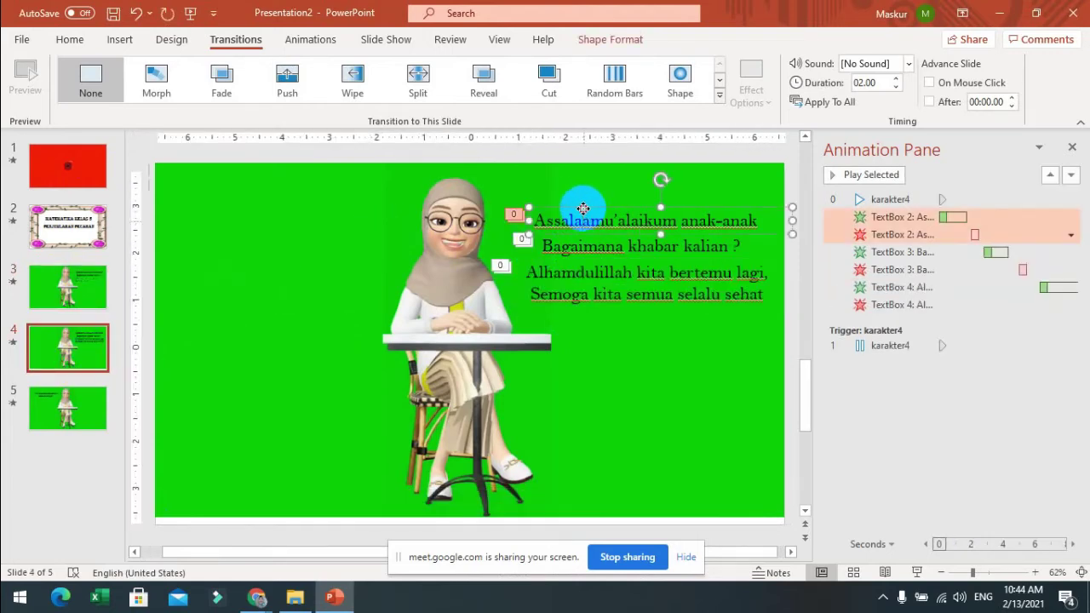
key("Delete")
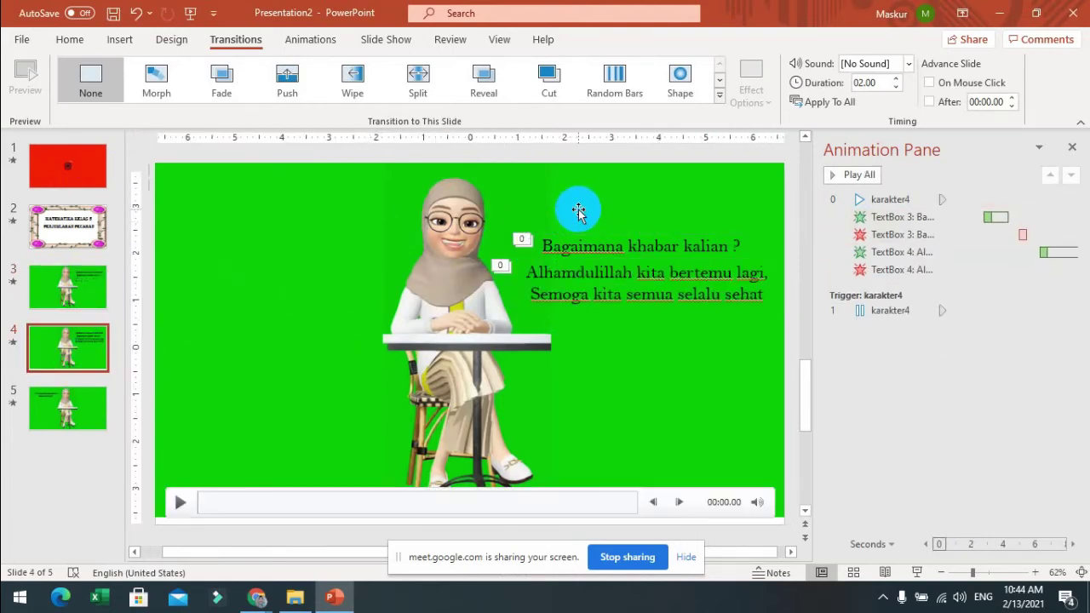
- Play the slide show from the intro video through the title slide to the character slides, and end the show
left_click(75, 280)
left_click(189, 17)
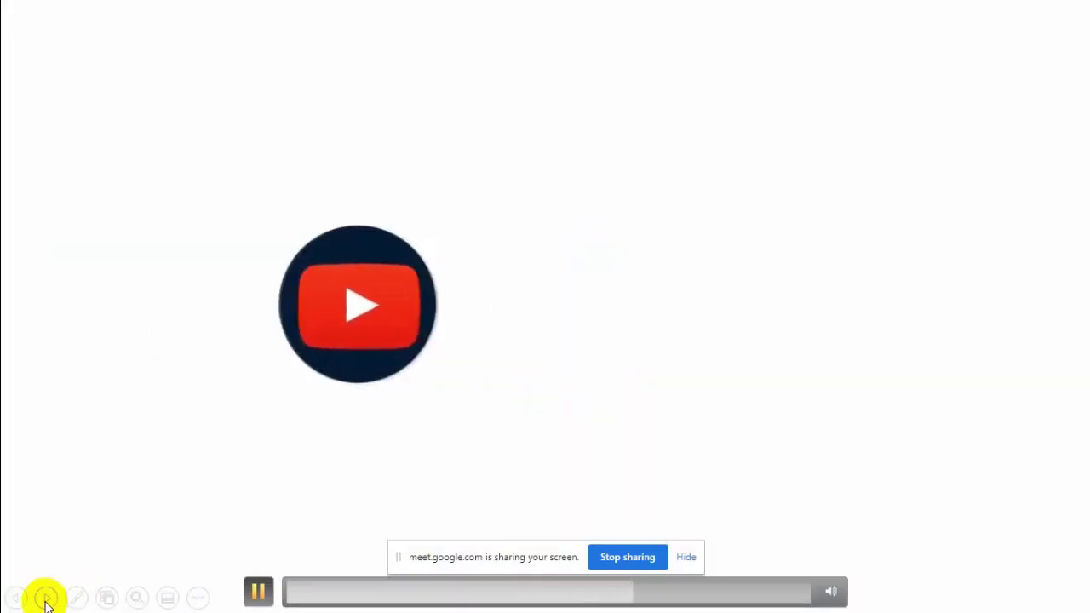
left_click(46, 601)
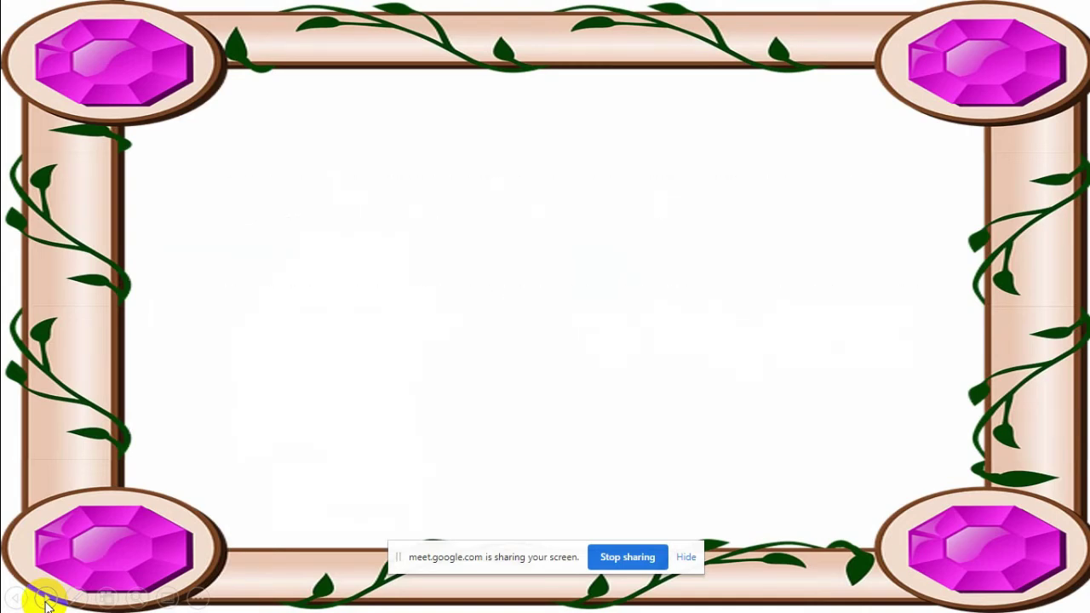
left_click(46, 599)
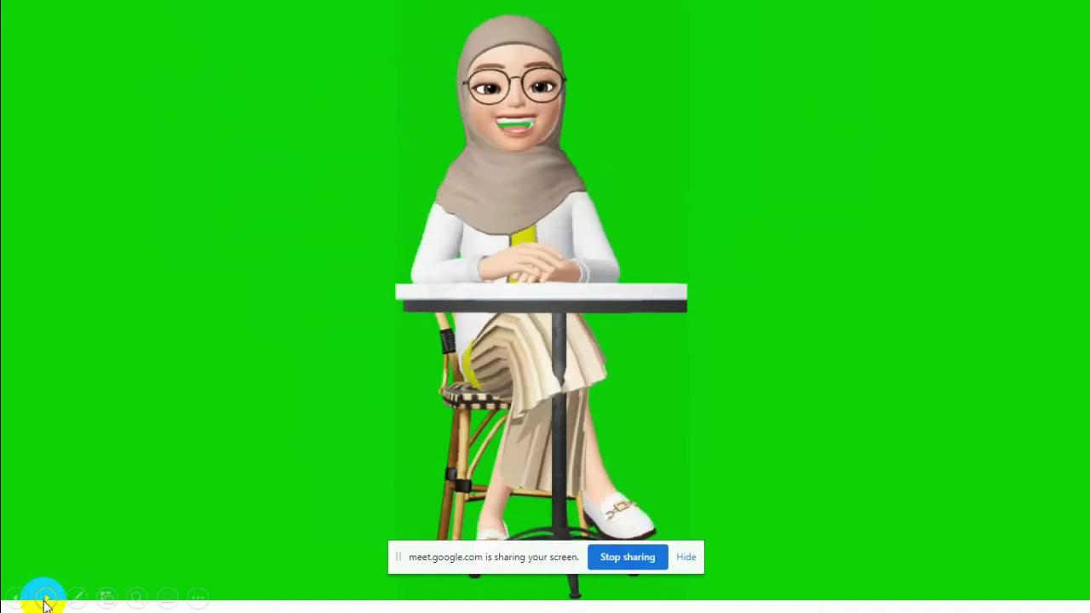
right_click(81, 577)
left_click(99, 557)
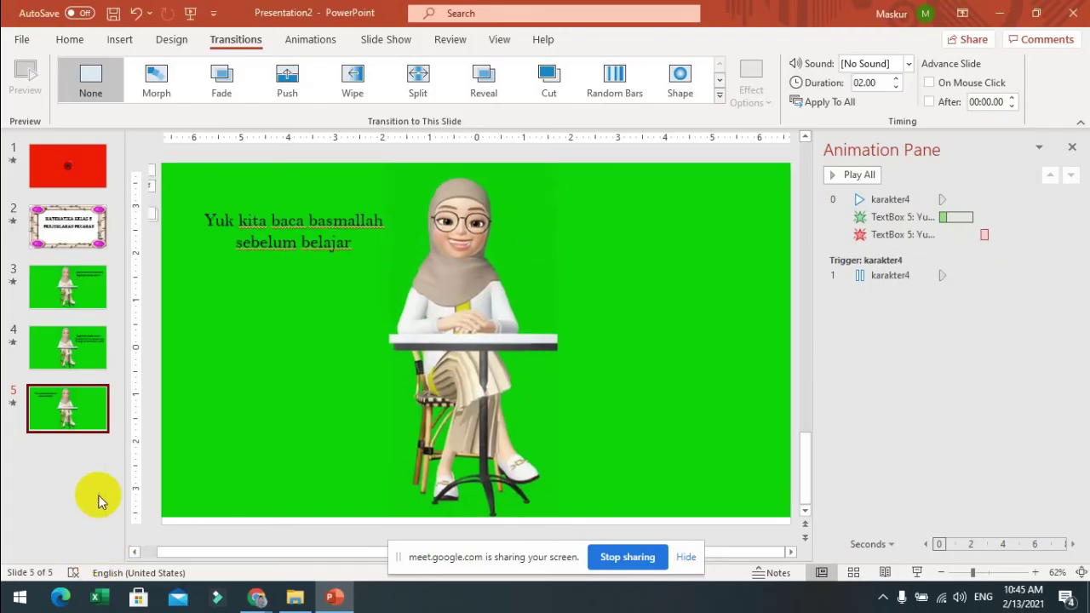
left_click(94, 451)
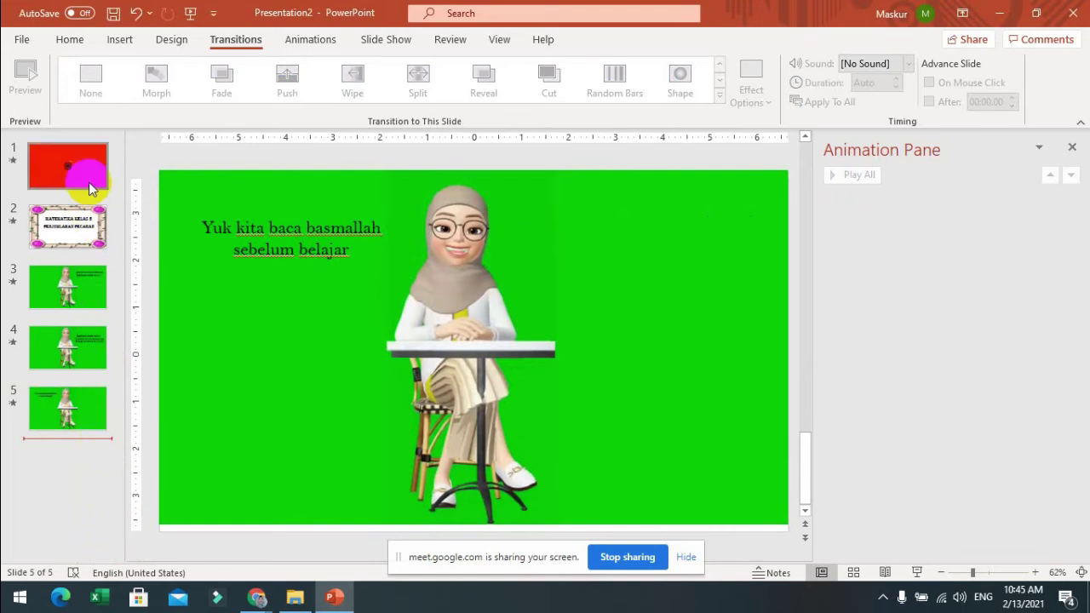
left_click(87, 228)
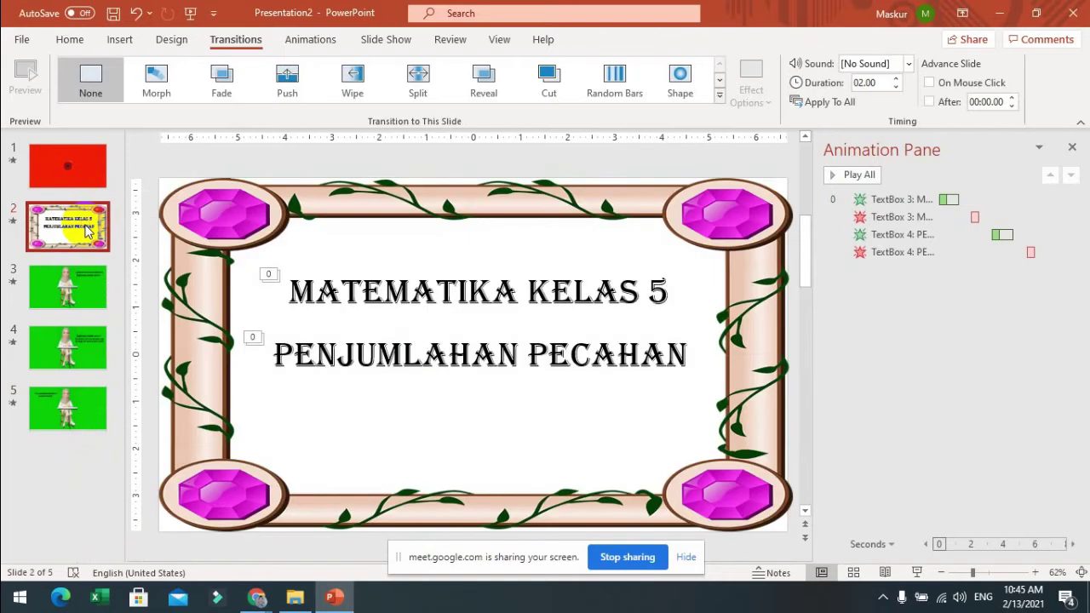
left_click(85, 300)
left_click(79, 228)
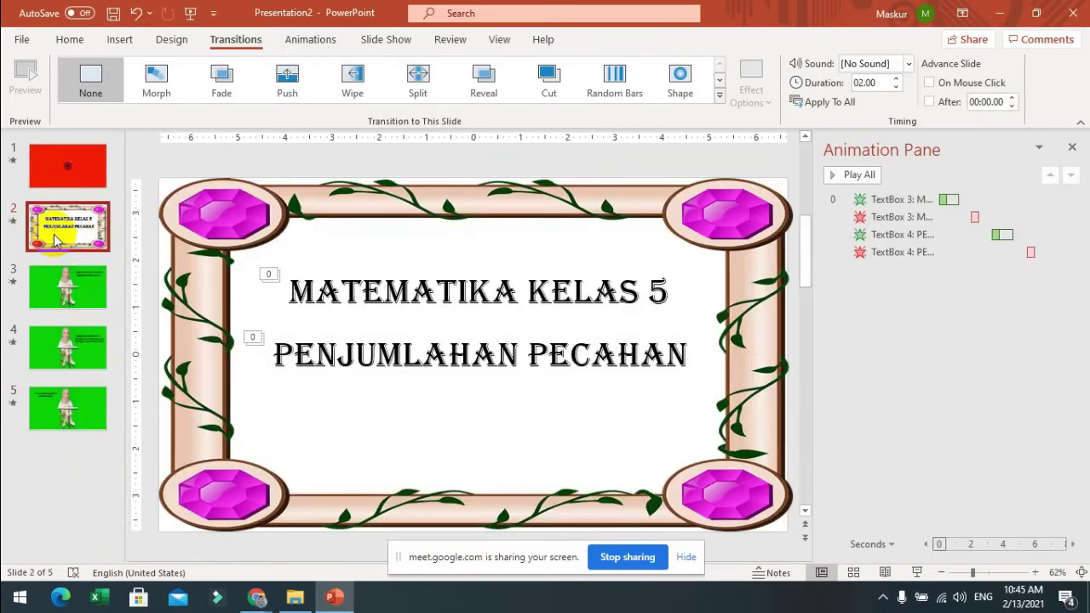
left_click(71, 171)
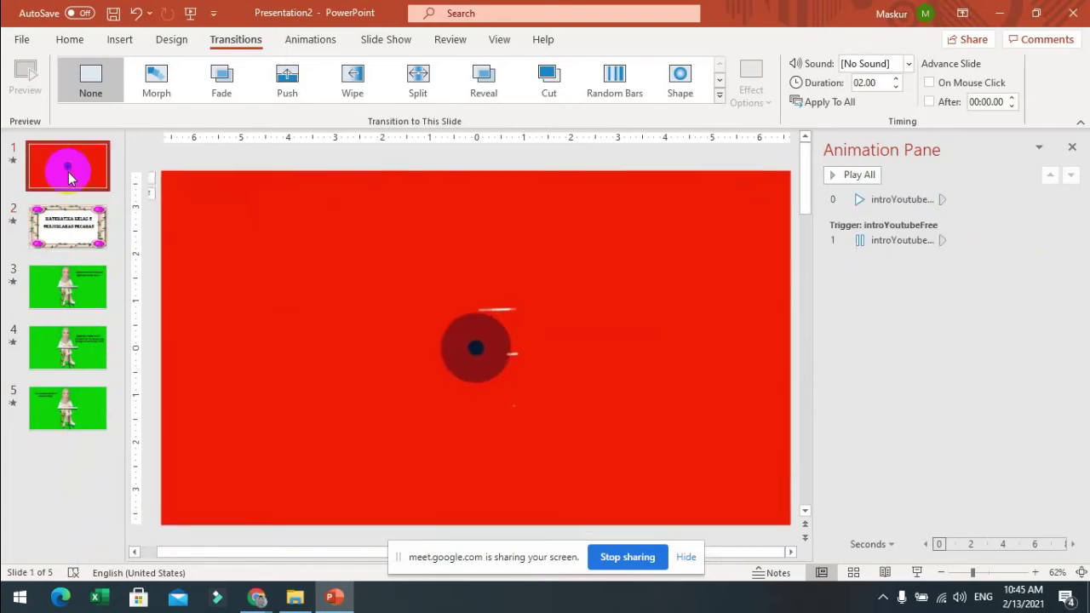
left_click(76, 241)
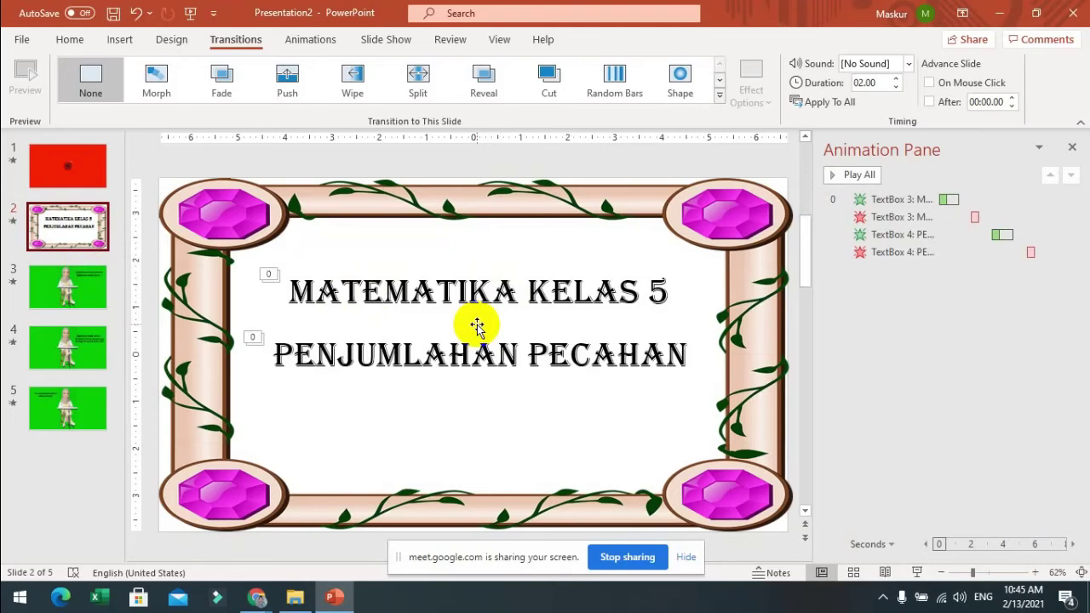
- Record a short voice clip on slide 3 and insert it as Recorded Sound
left_click(88, 289)
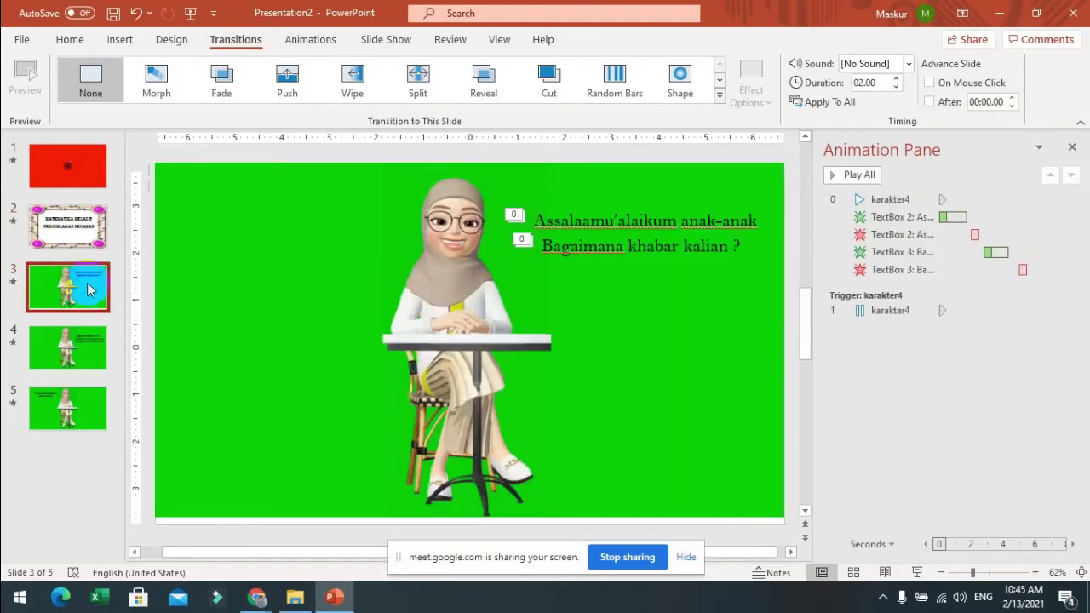
left_click(115, 41)
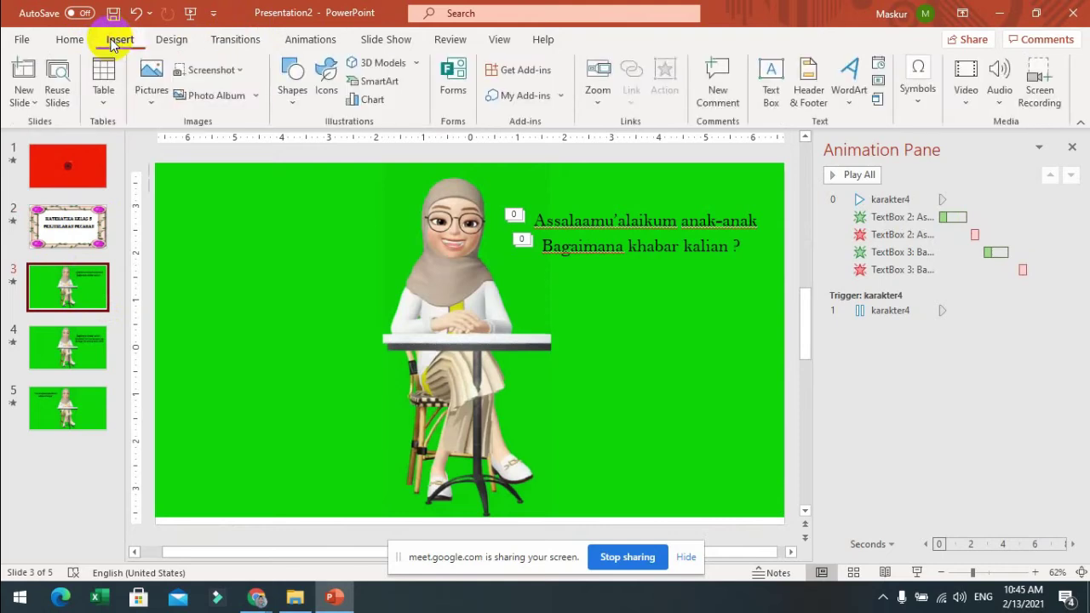
left_click(999, 94)
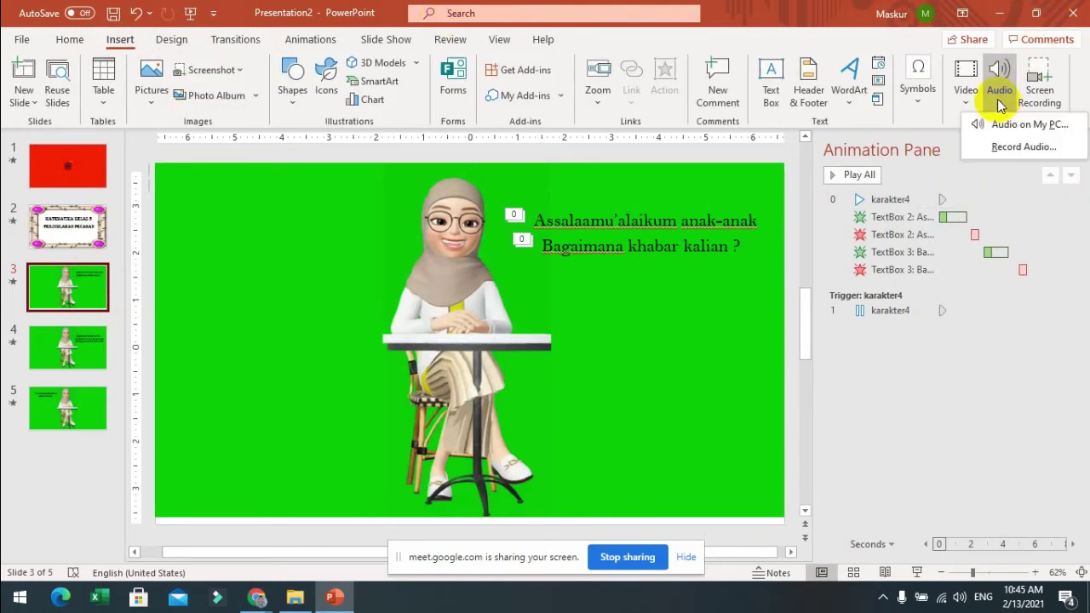
left_click(998, 146)
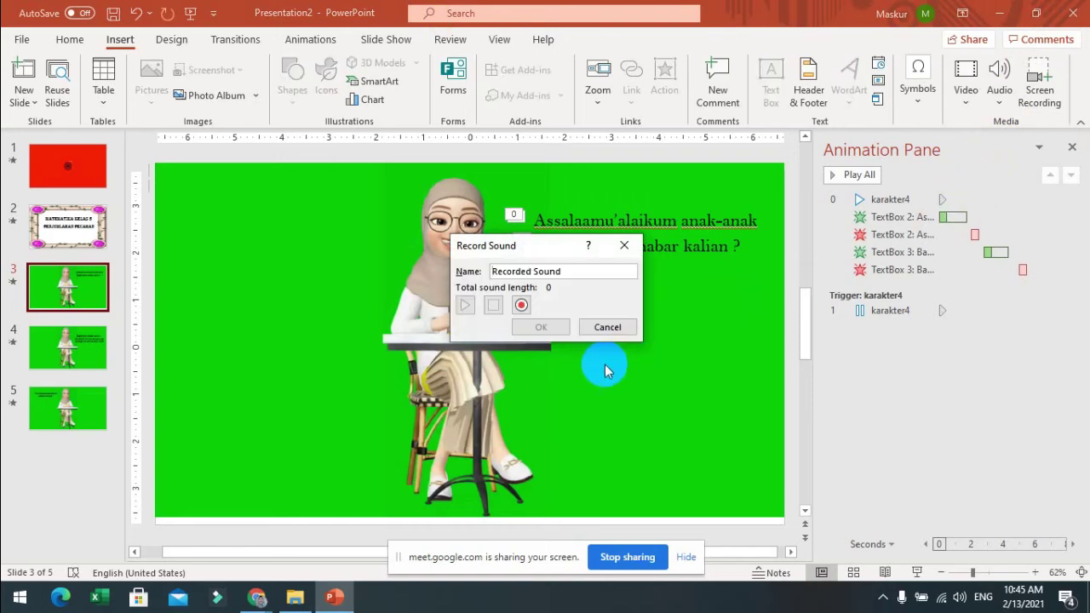
left_click(522, 306)
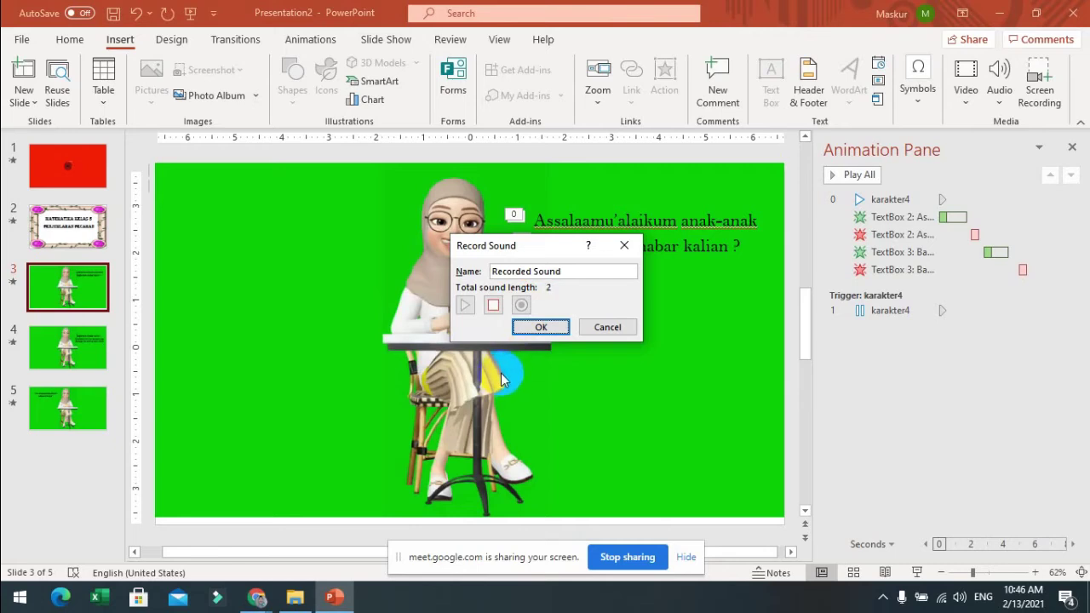
left_click(539, 328)
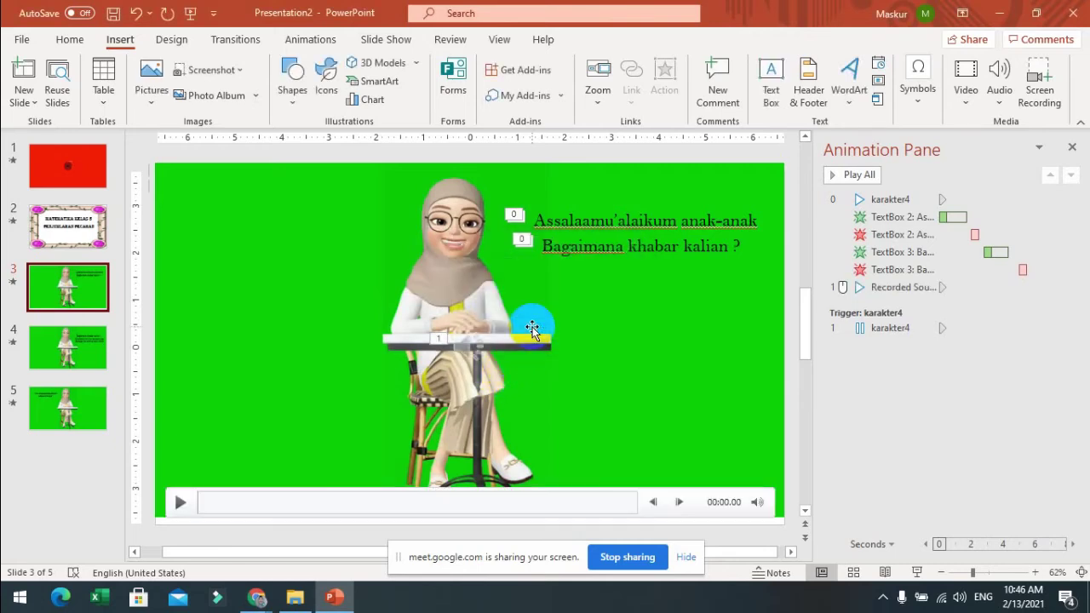
- Set the recorded sound on slide 3 to start With Previous
left_click(473, 349)
left_click(473, 349)
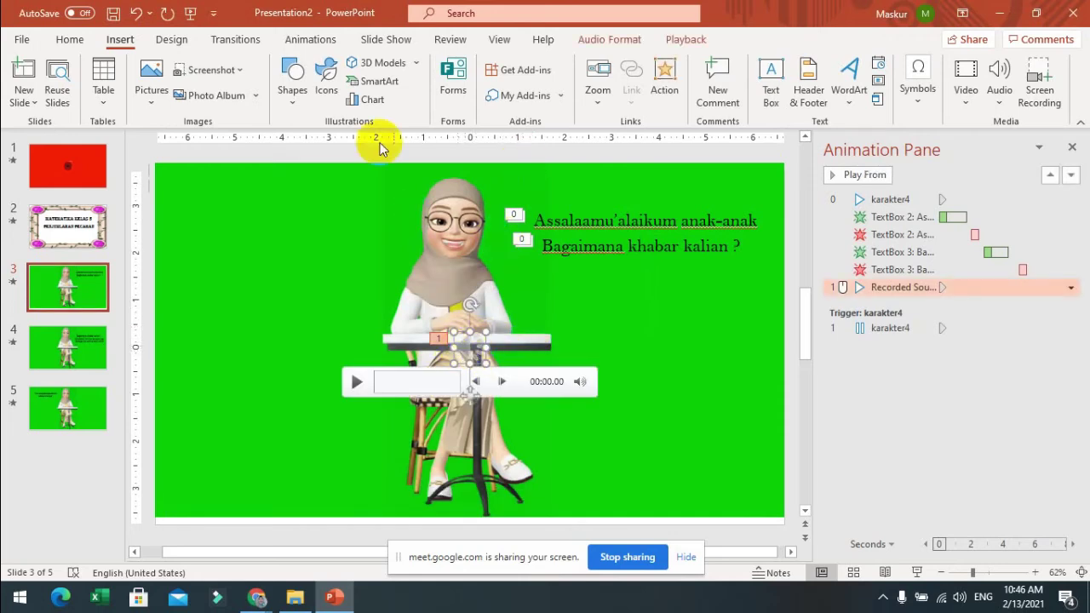
left_click(308, 39)
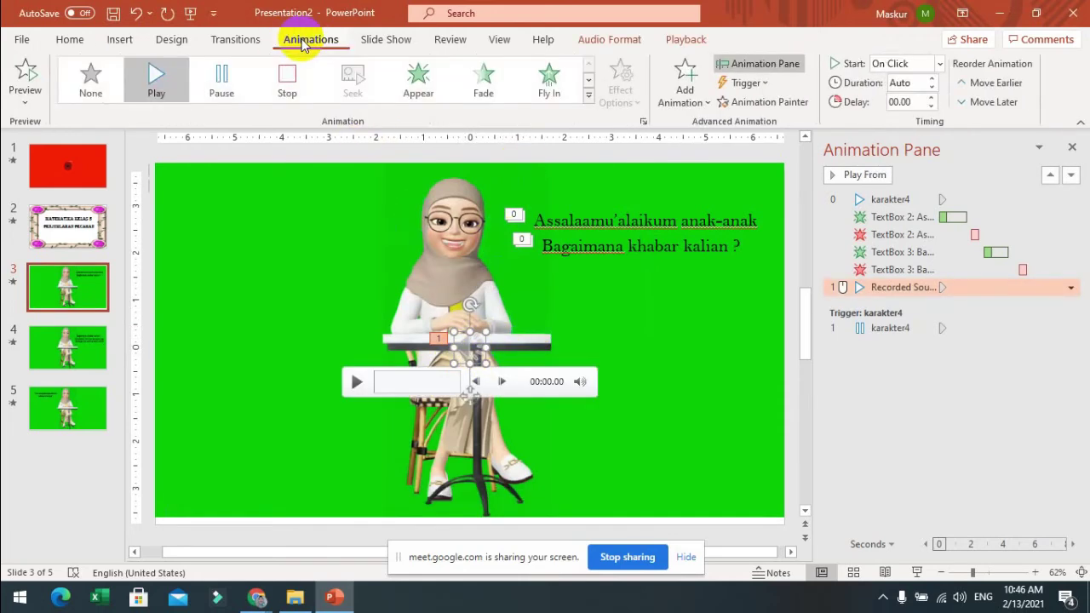
left_click(942, 64)
left_click(922, 105)
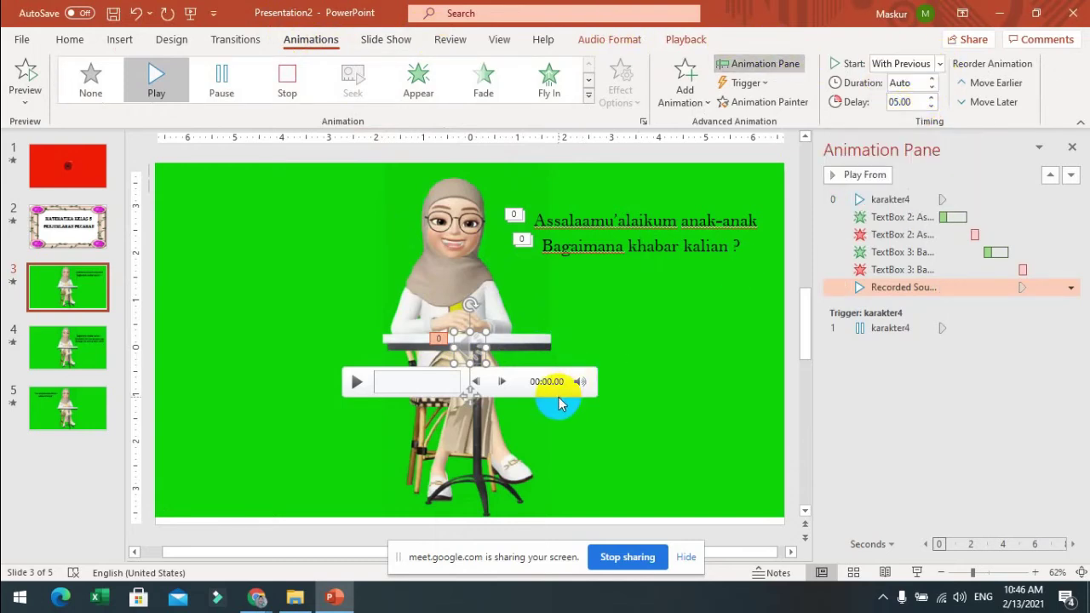
- Move the recorded sound's icon off slide 3, just above the slide's upper-right corner
left_click_drag(464, 345, 281, 142)
scroll(421, 362, "up", 1)
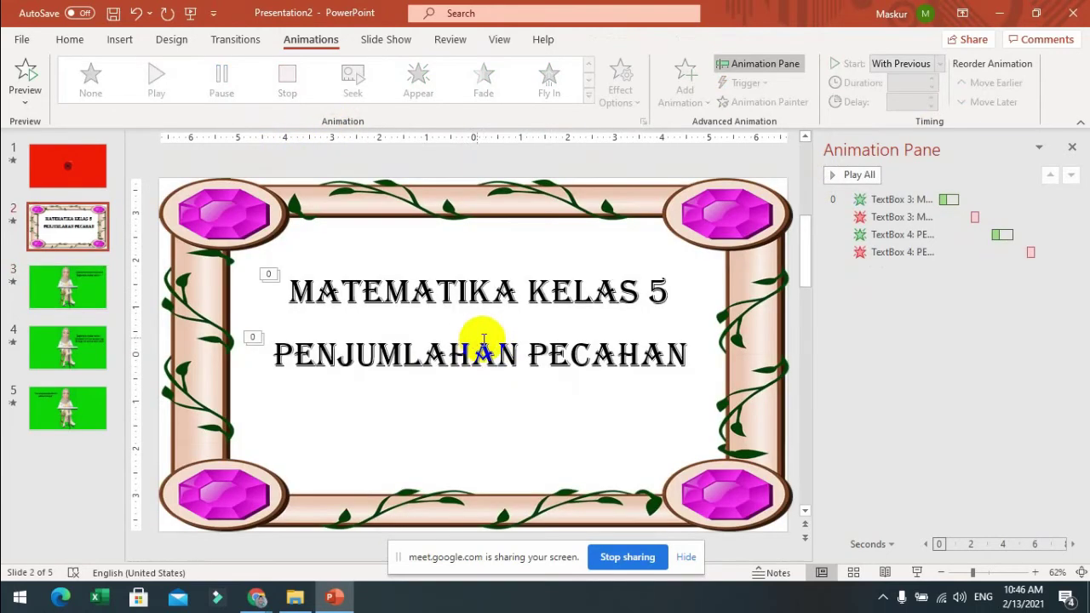
left_click(68, 287)
left_click_drag(470, 327, 275, 141)
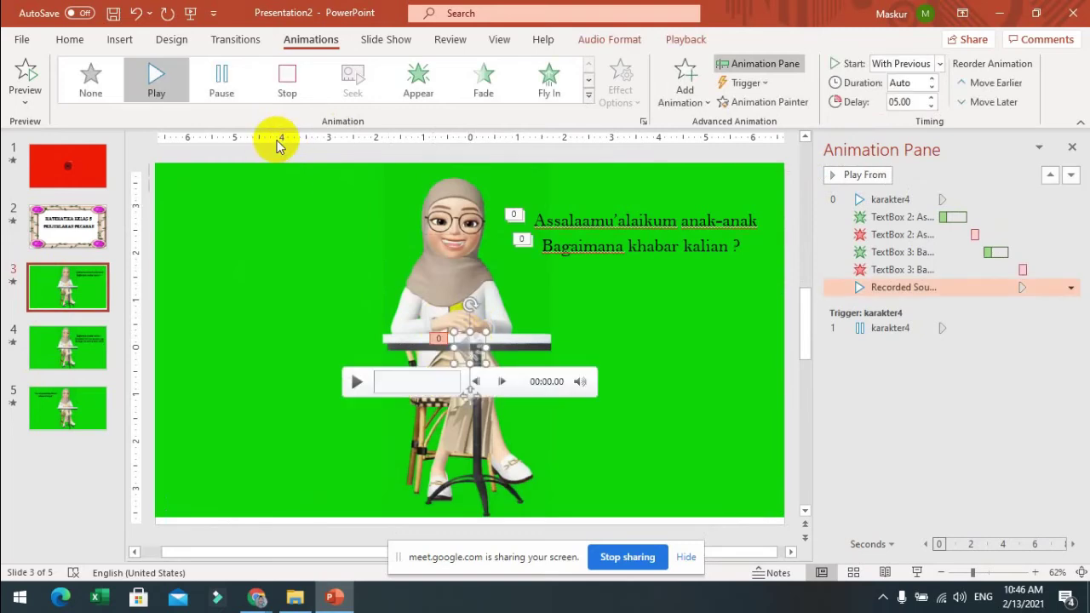
left_click_drag(471, 333, 756, 158)
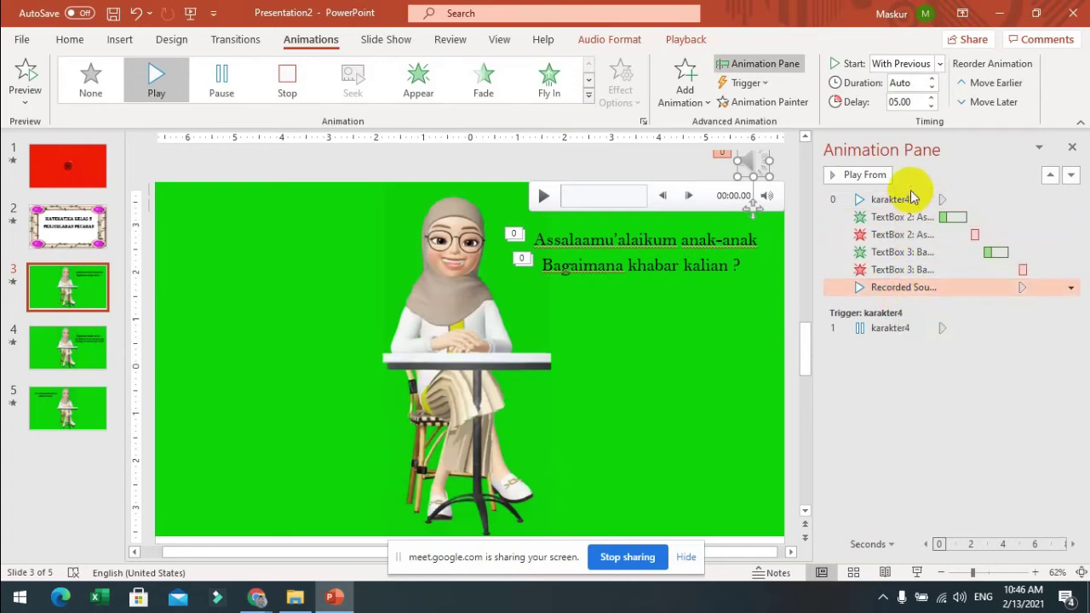
- Place the recorded sound first in slide 3's animation order, ahead of the karakter4 video, and preview the animations
left_click_drag(906, 279, 904, 189)
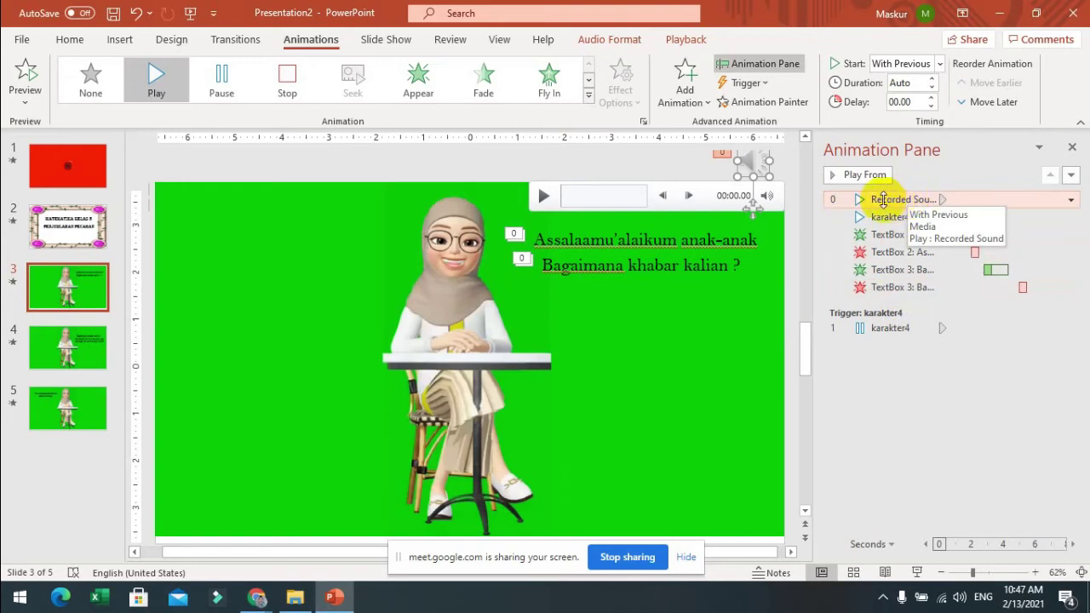
left_click(26, 74)
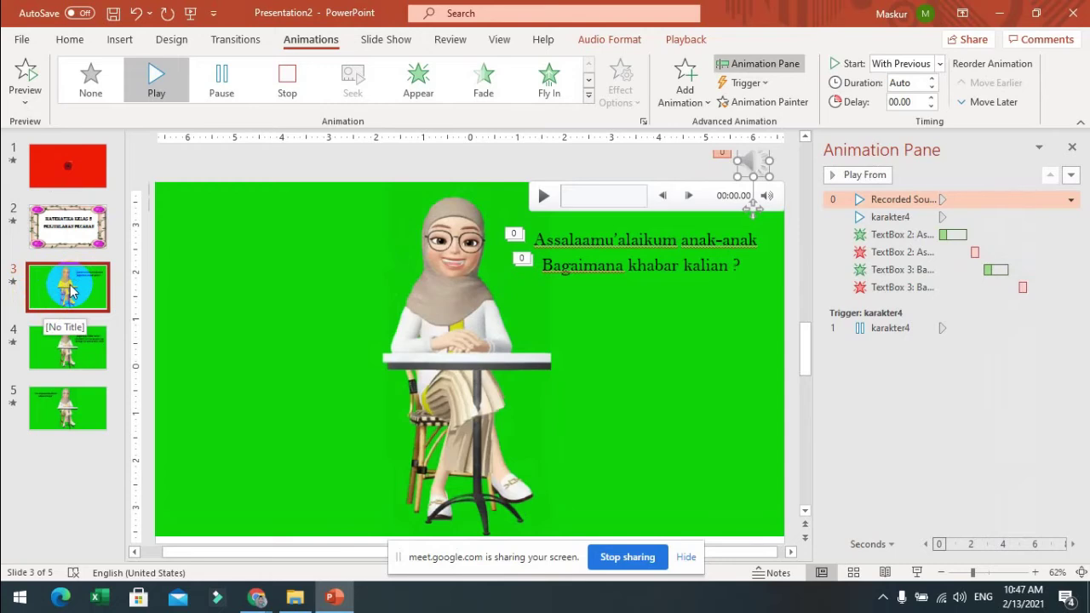
- Record a voice clip about 5 seconds long on slide 4 and insert it as Recorded Sound
left_click(65, 343)
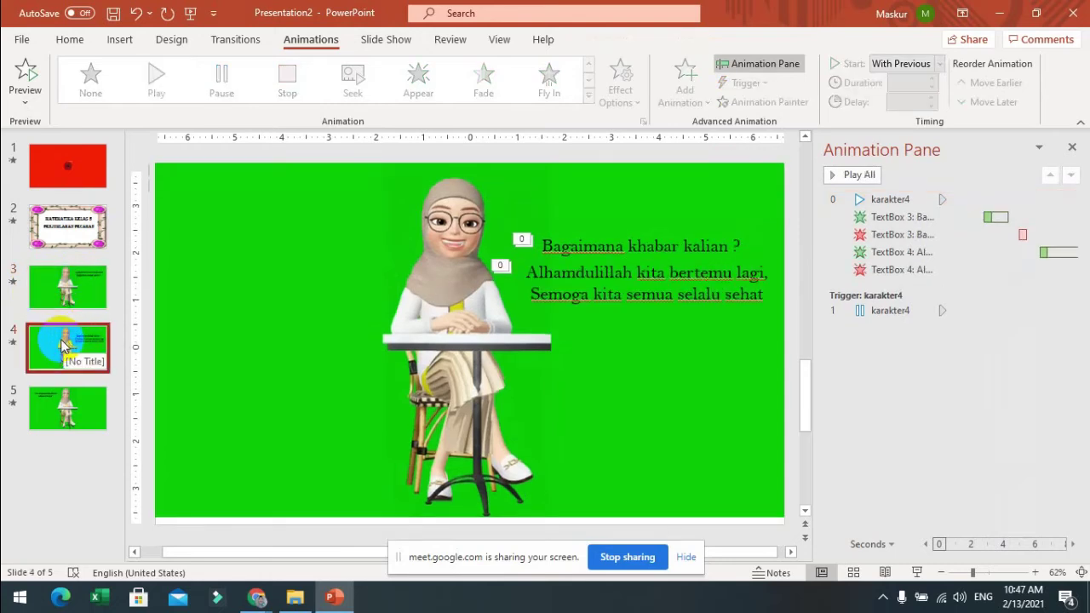
left_click(132, 44)
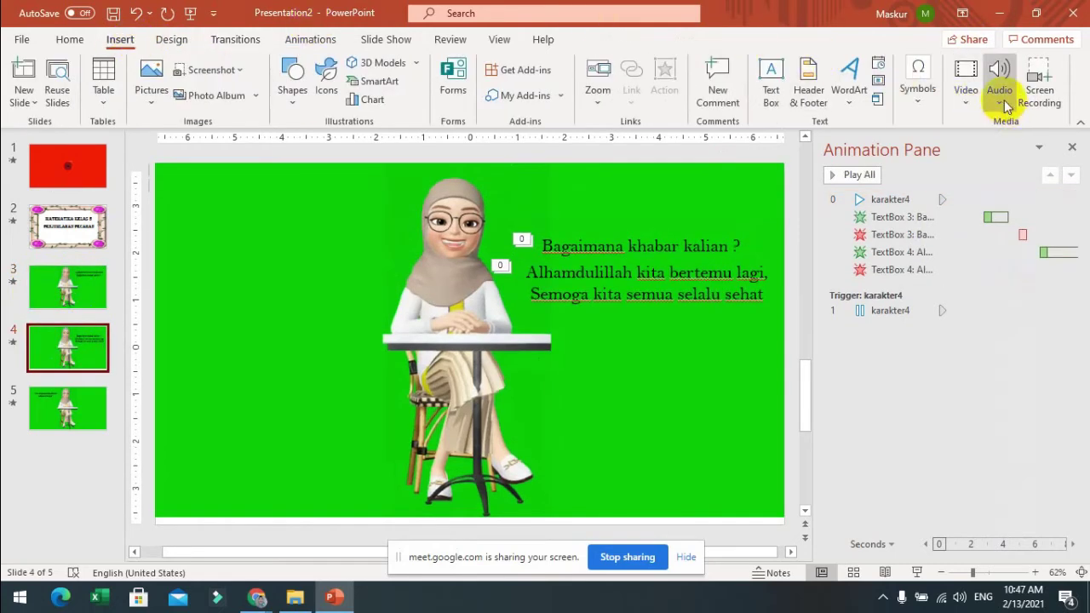
left_click(1002, 100)
left_click(1005, 150)
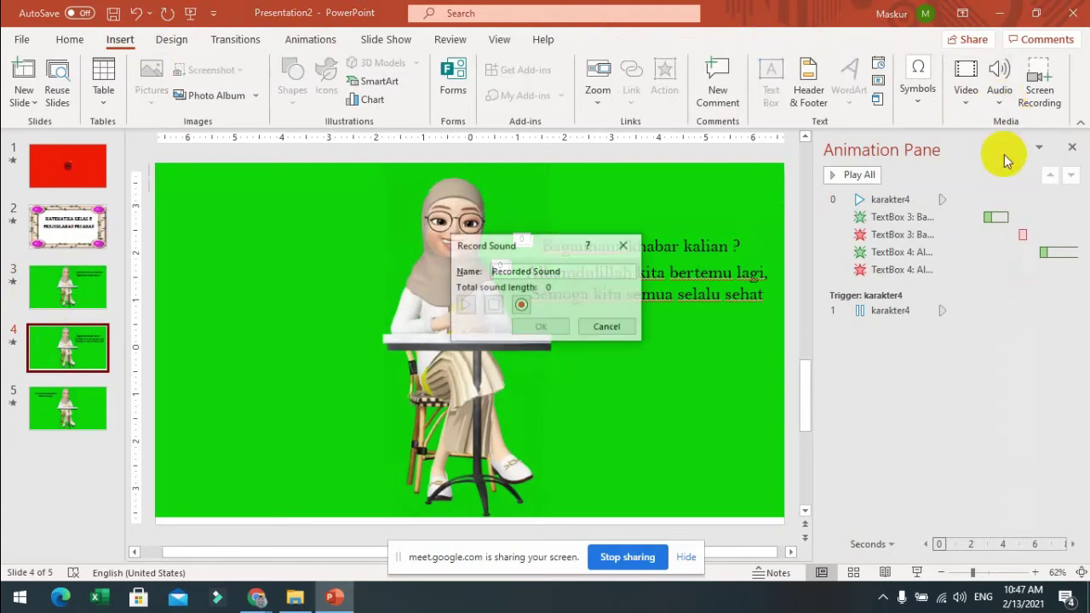
left_click(546, 271)
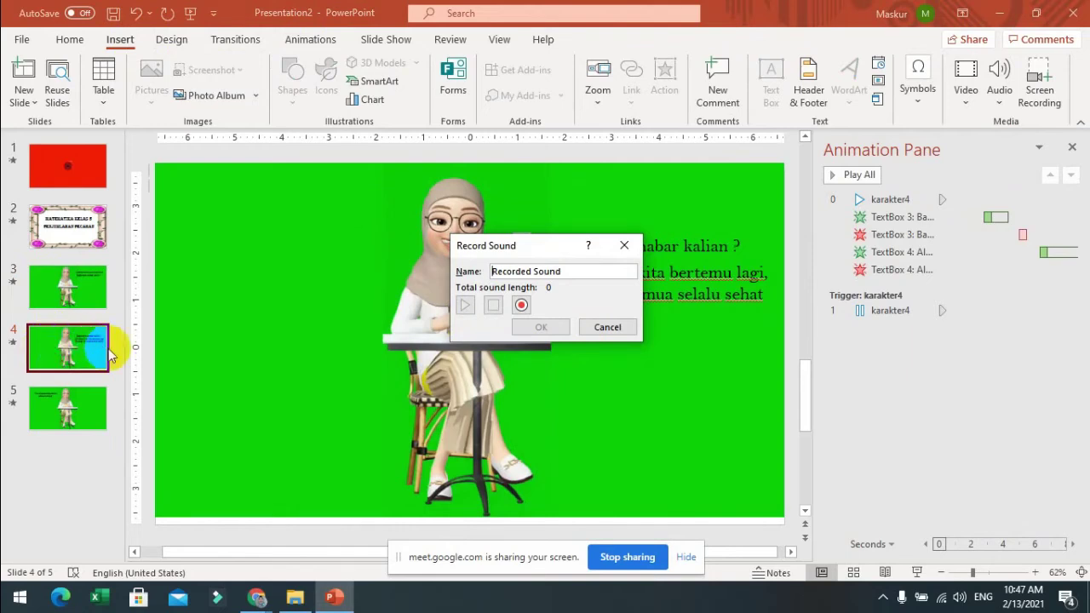
left_click(521, 304)
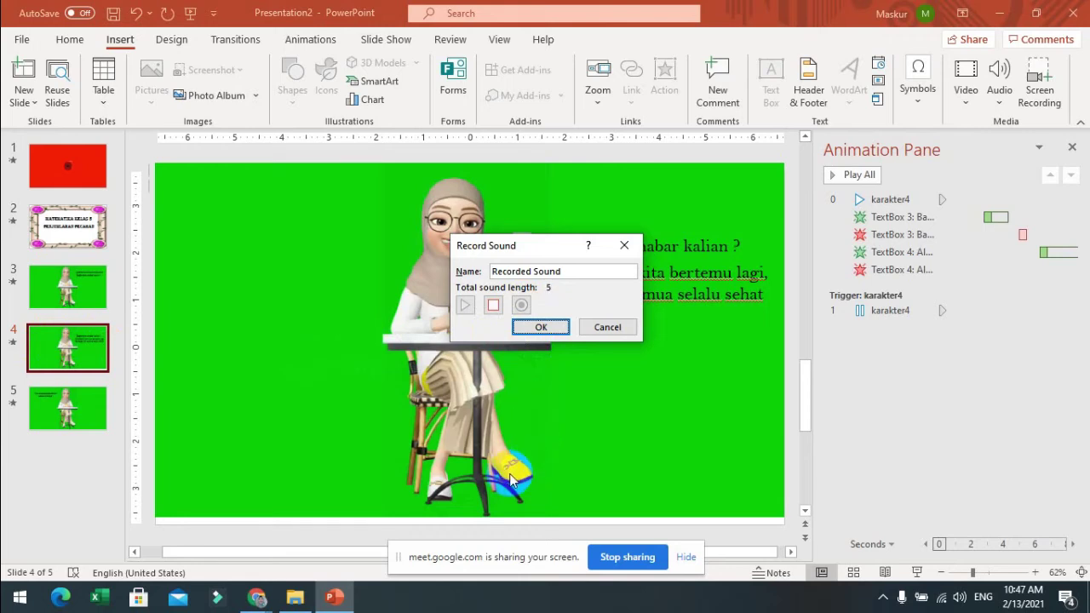
left_click(538, 327)
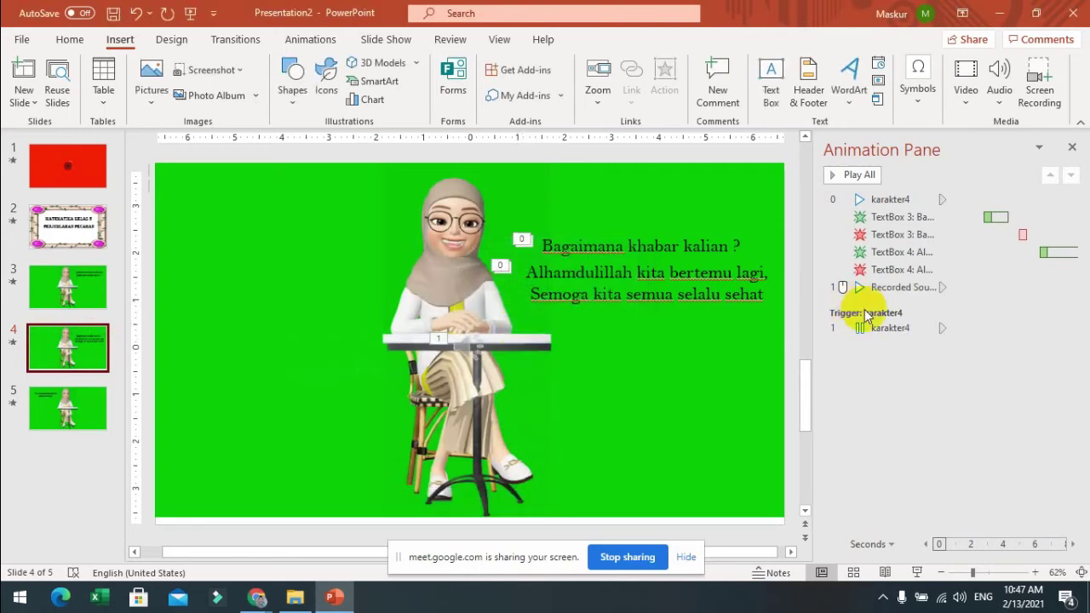
- Set the recorded sound on slide 4 to start With Previous
left_click(896, 287)
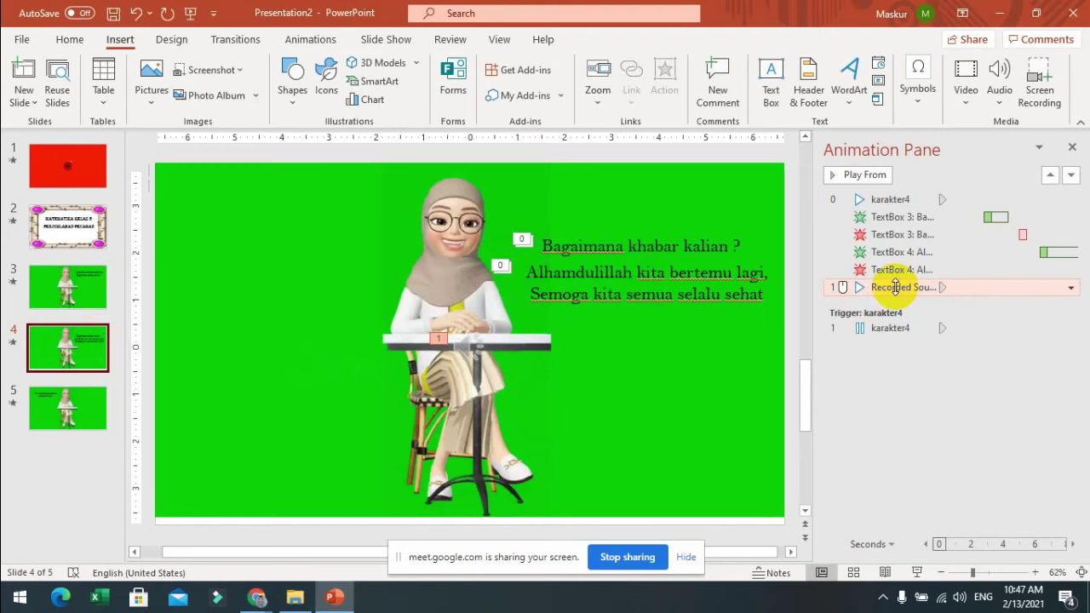
left_click(299, 40)
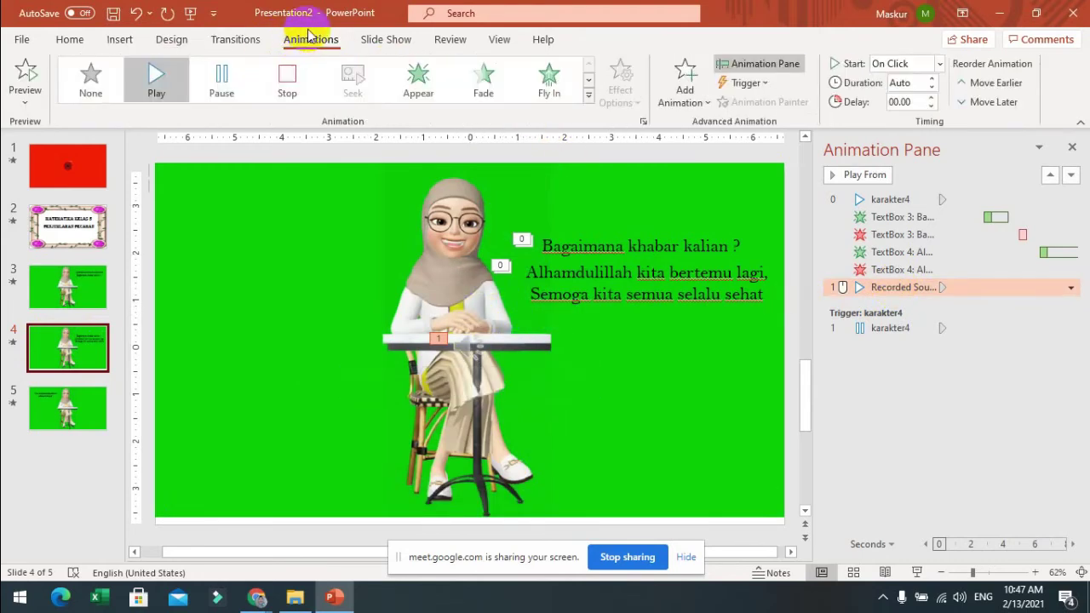
left_click(940, 66)
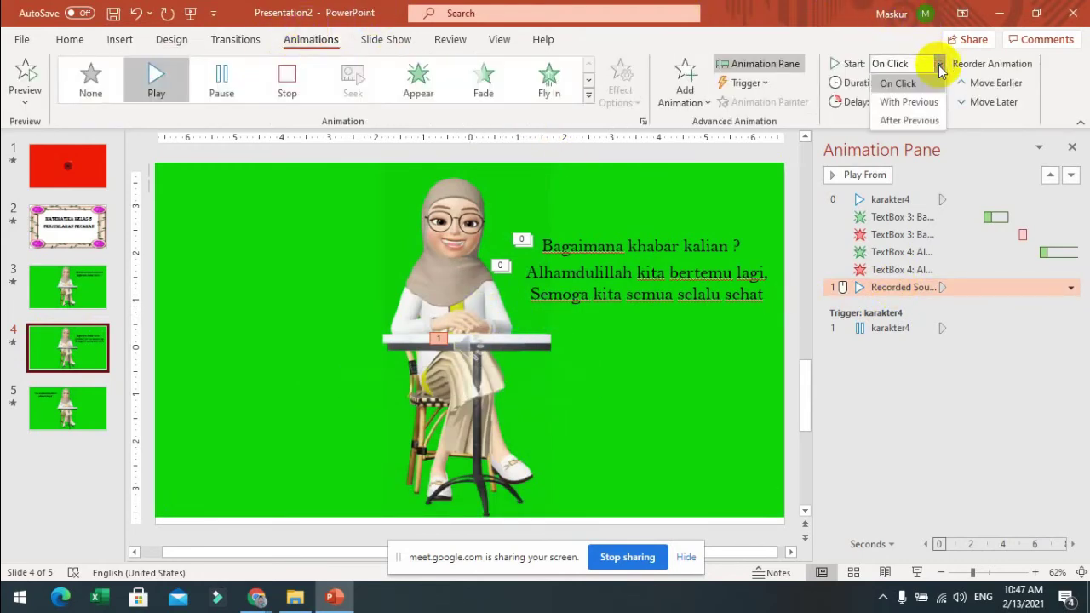
left_click(921, 103)
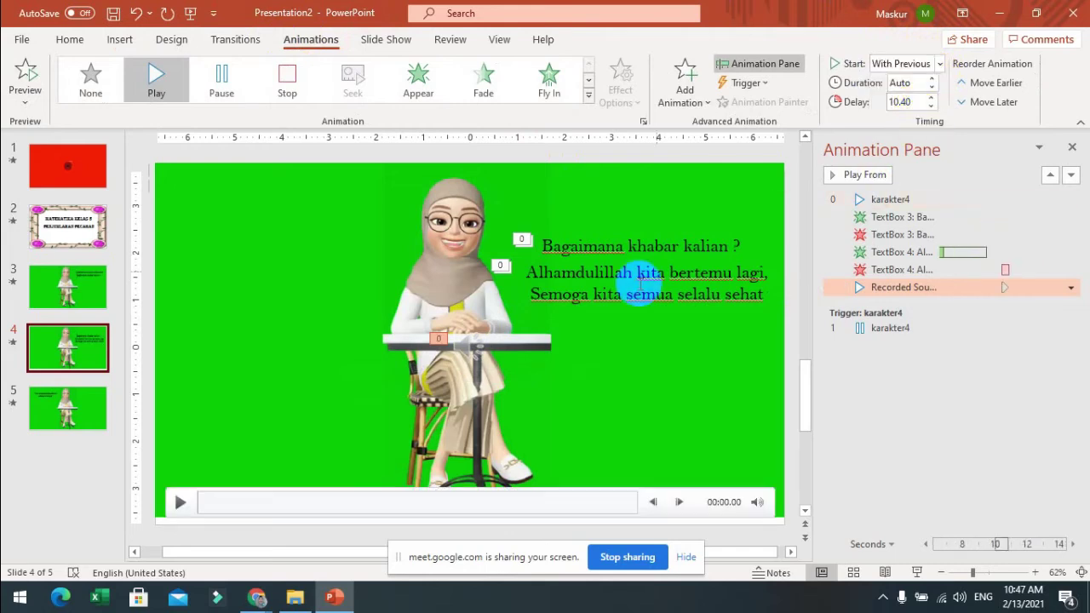
- Move the recorded sound's icon off slide 4, just above the slide's upper edge and left of the character's head
left_click(470, 350)
left_click_drag(466, 353, 319, 167)
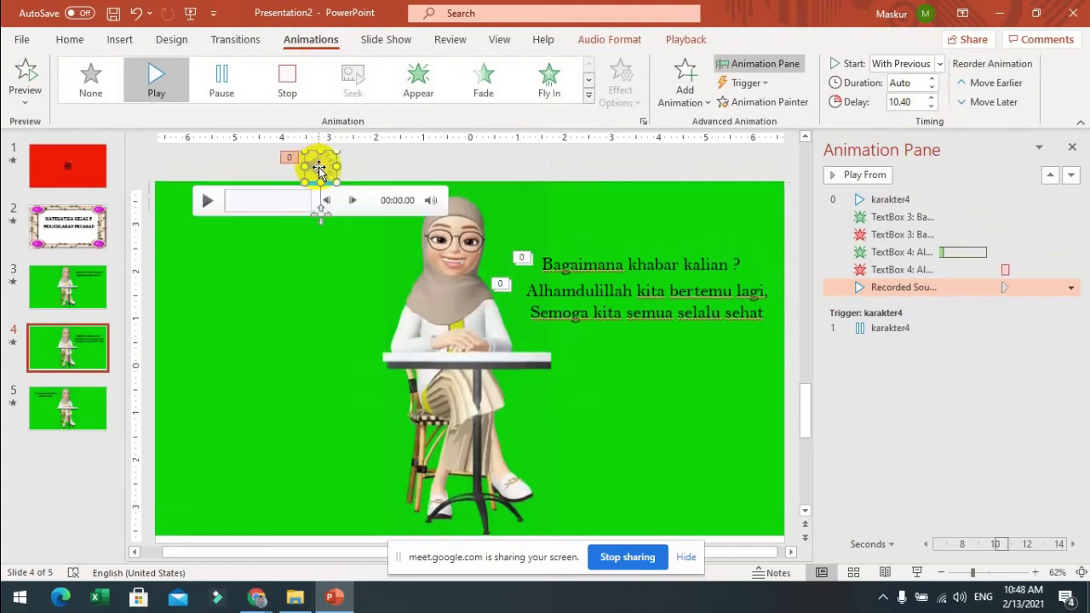
right_click(323, 173)
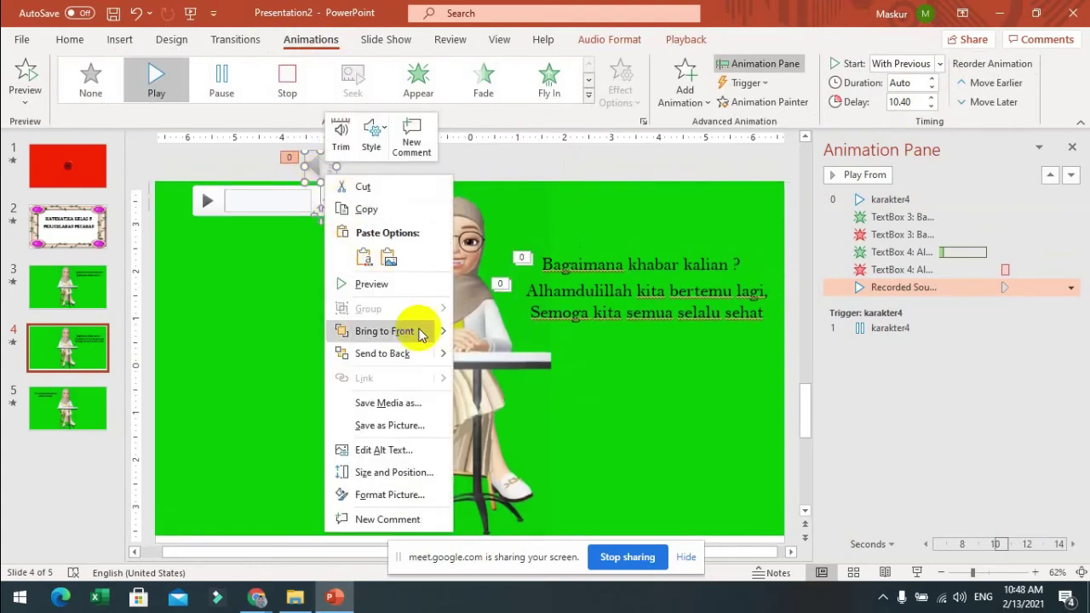
mouse_move(442, 361)
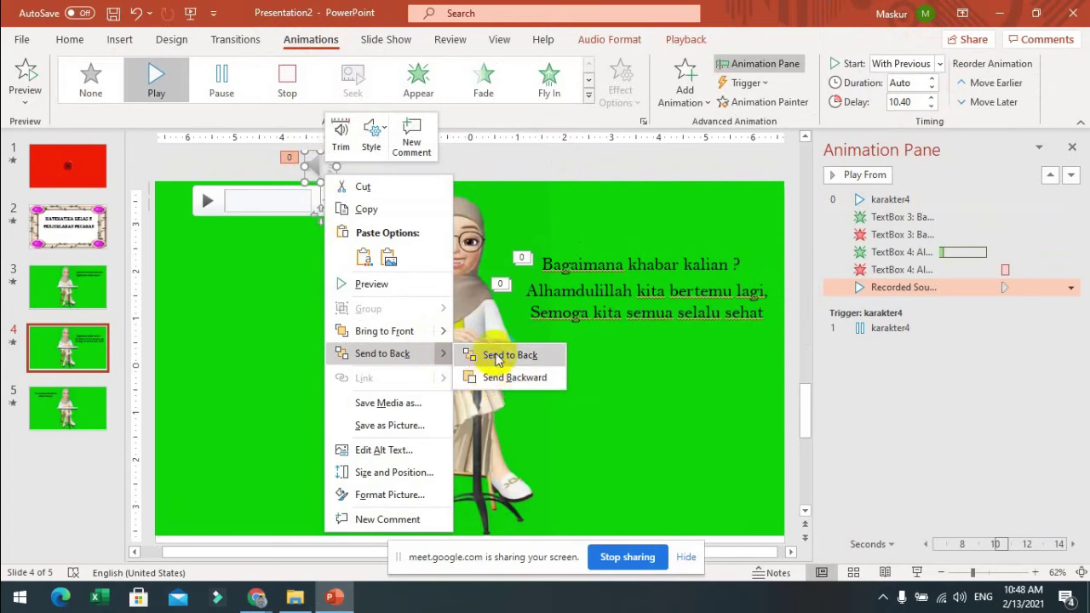
left_click(303, 297)
mouse_move(329, 157)
left_mouse_down()
mouse_move(343, 147)
mouse_move(339, 163)
mouse_move(347, 158)
left_mouse_up()
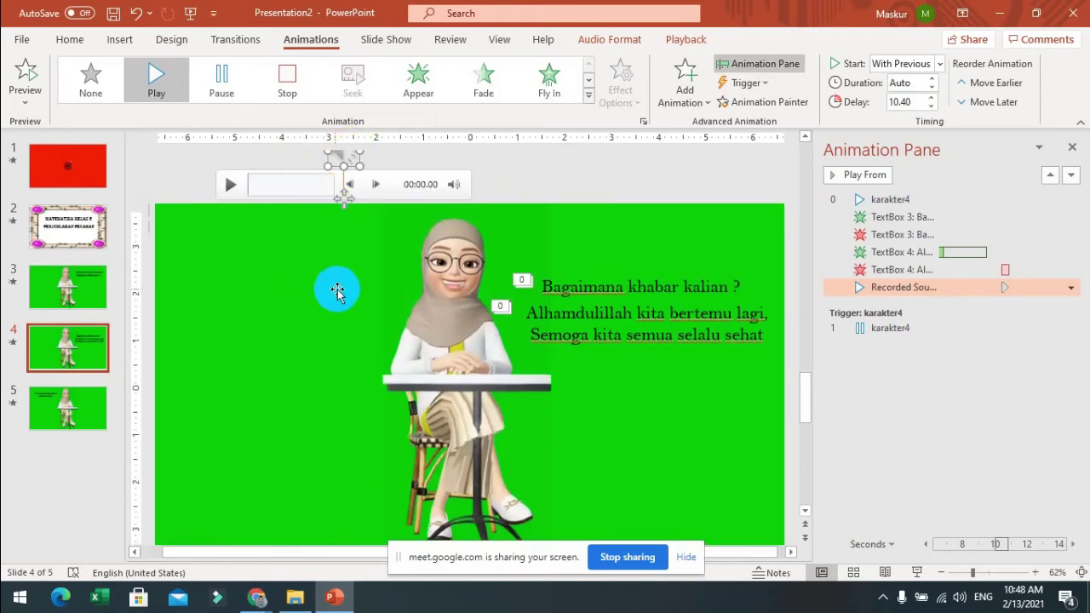
scroll(331, 313, "down", 1)
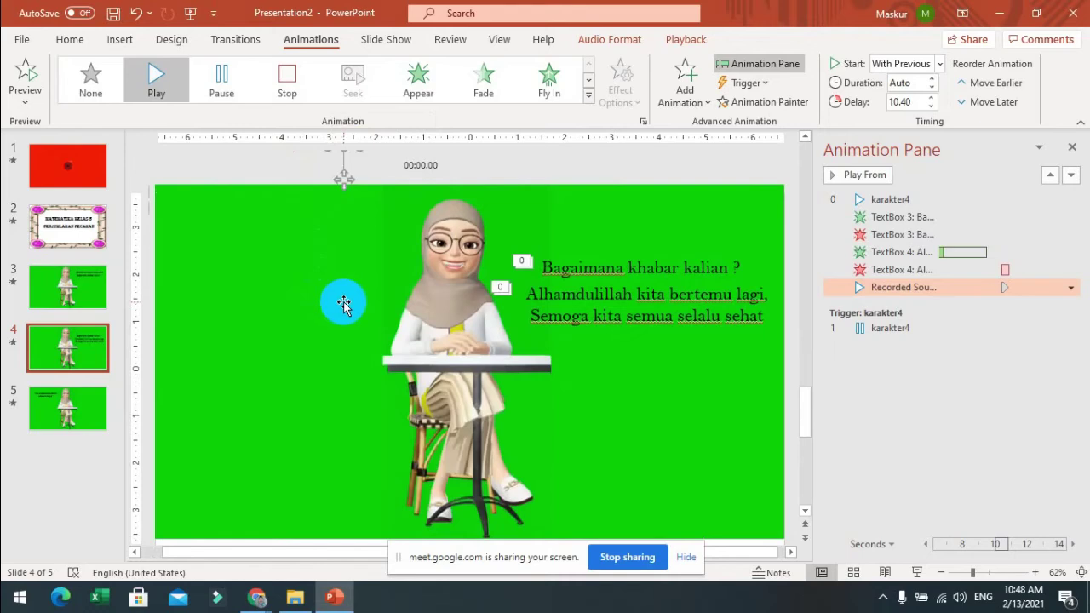
scroll(335, 214, "up", 1)
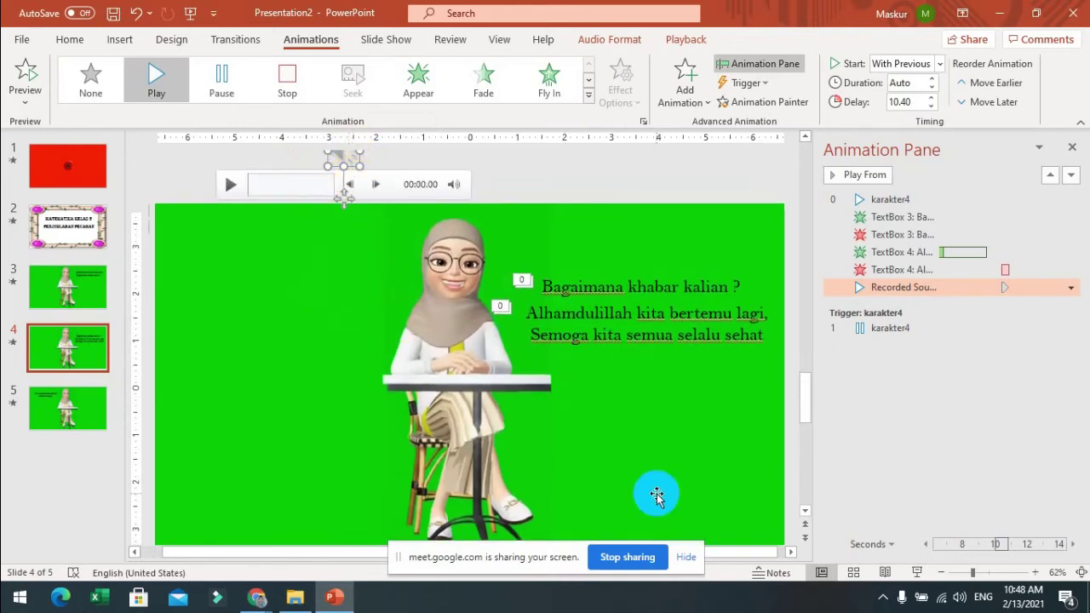
scroll(372, 316, "down", 1)
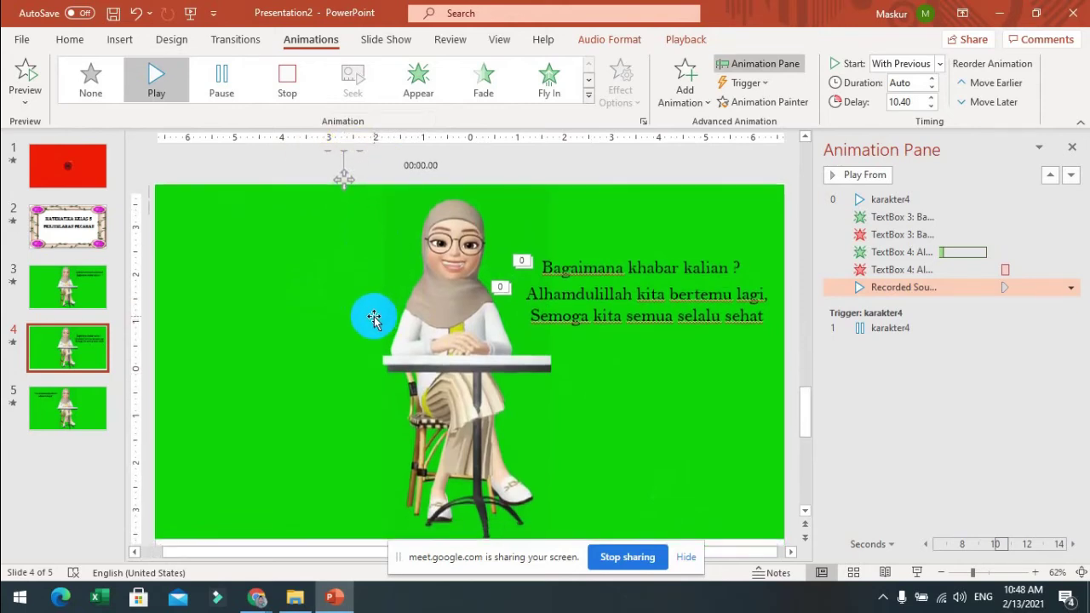
- Place the recorded sound first in slide 4's animation order, ahead of the karakter4 video, and preview the animations
left_click_drag(910, 288, 884, 197)
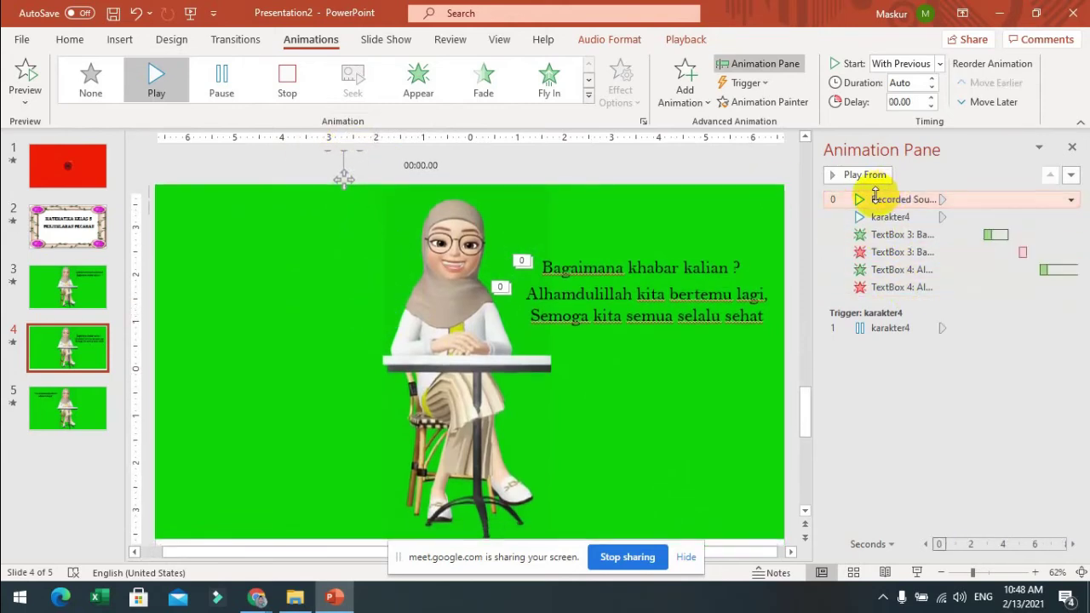
left_click(26, 75)
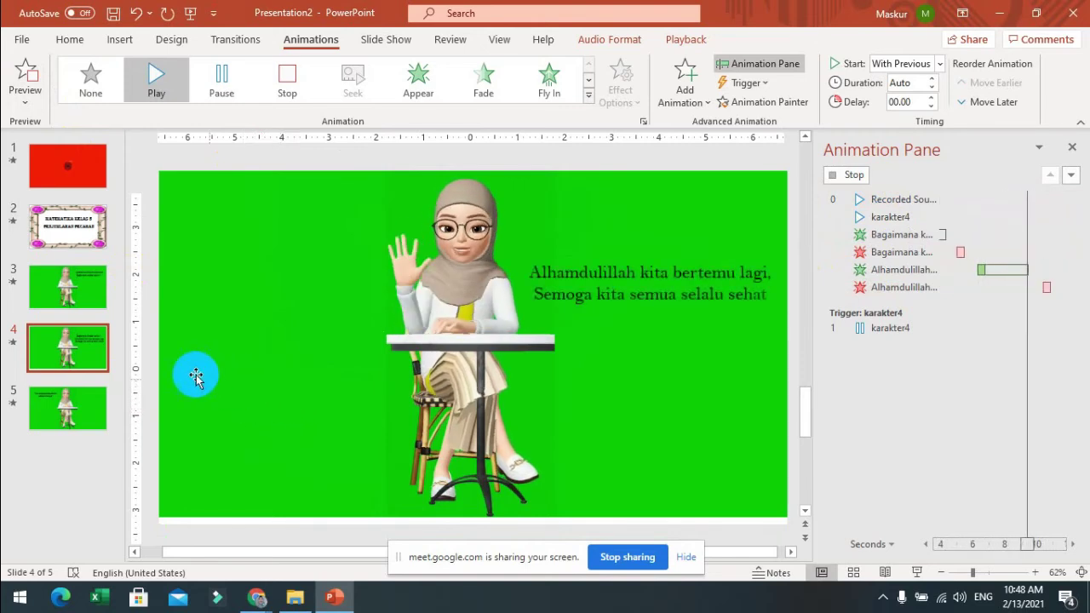
left_click(88, 341)
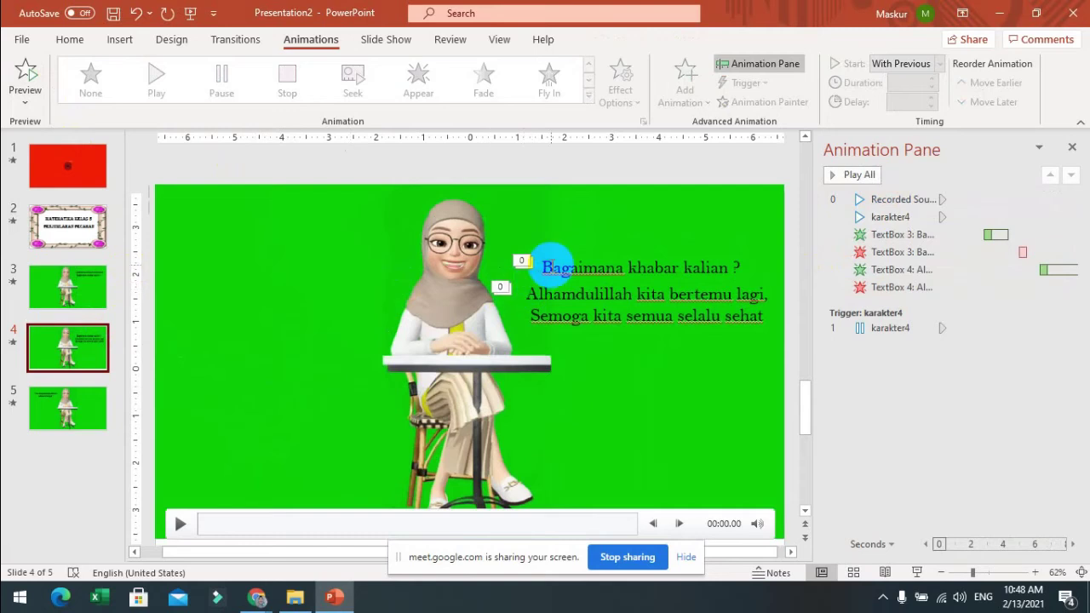
- Delete the "Bagaimana khabar kalian ?" text box from slide 4
left_click(558, 260)
left_click(575, 250)
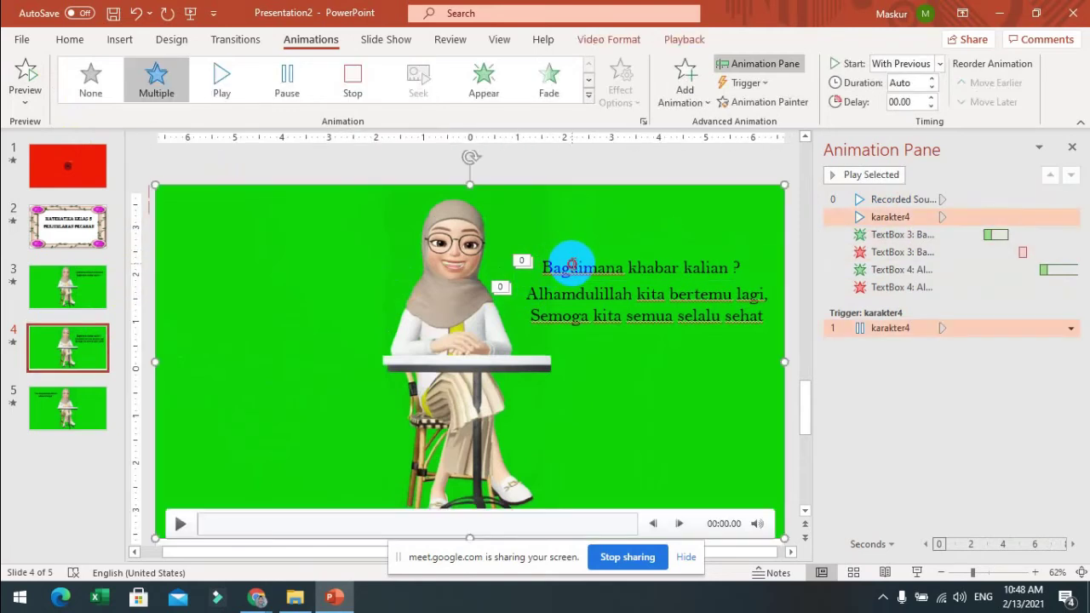
left_click(572, 264)
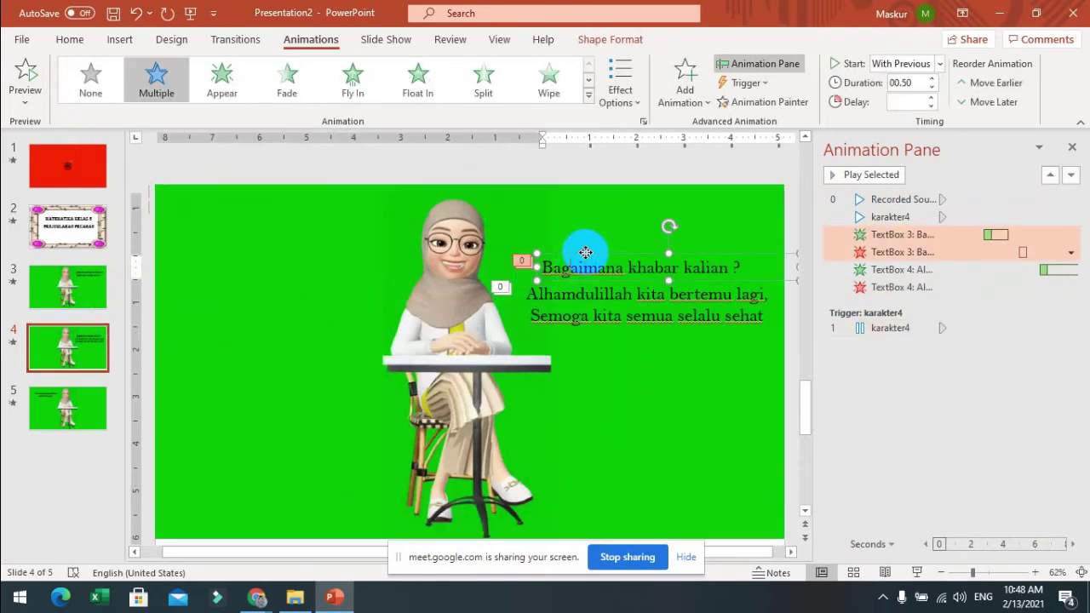
left_click(89, 296)
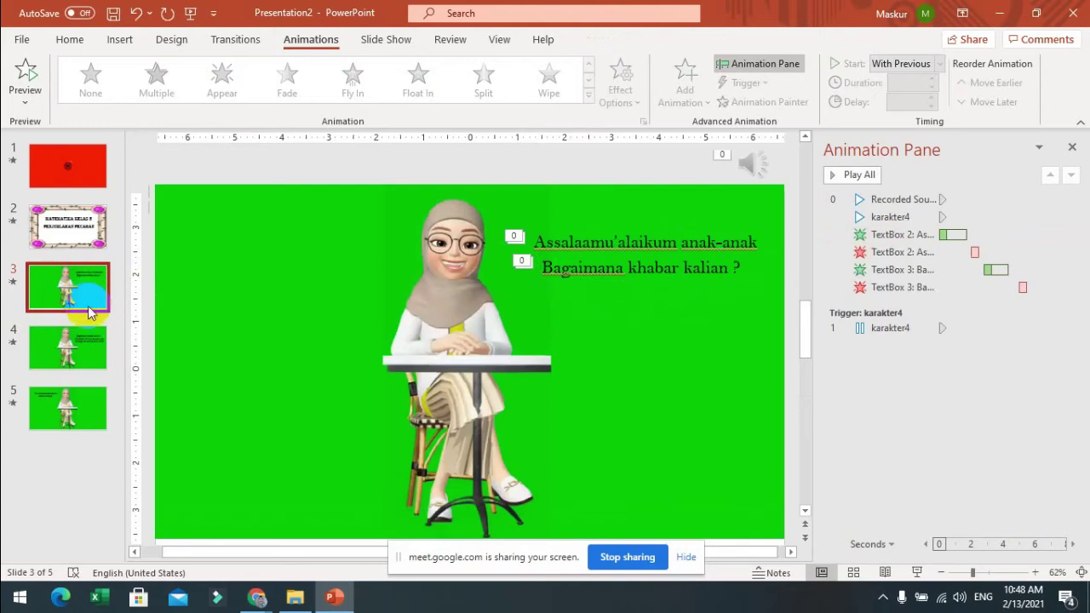
left_click(78, 351)
left_click(569, 264)
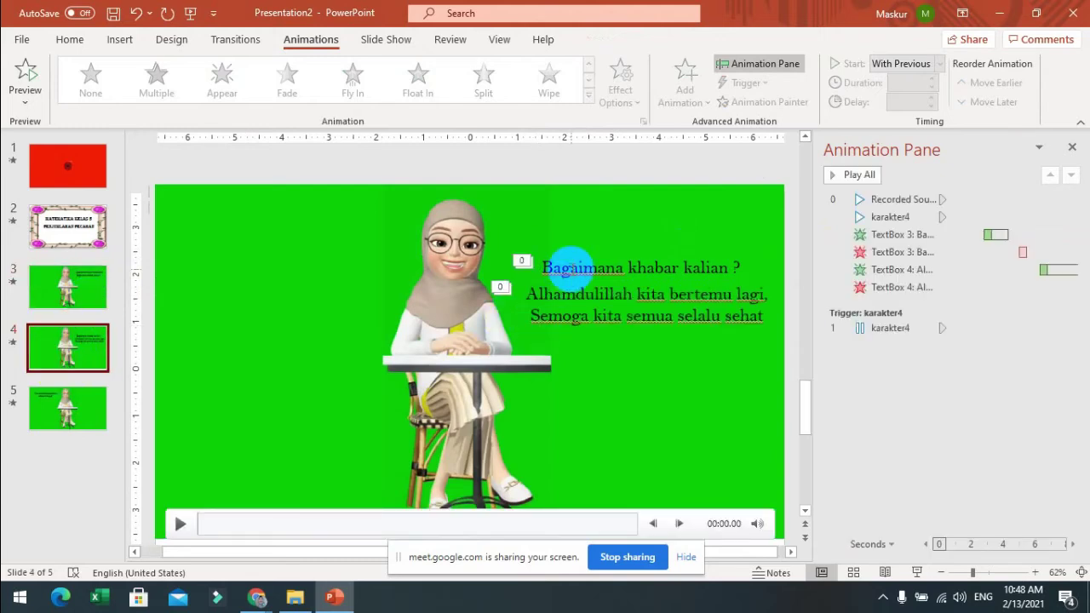
left_click(581, 255)
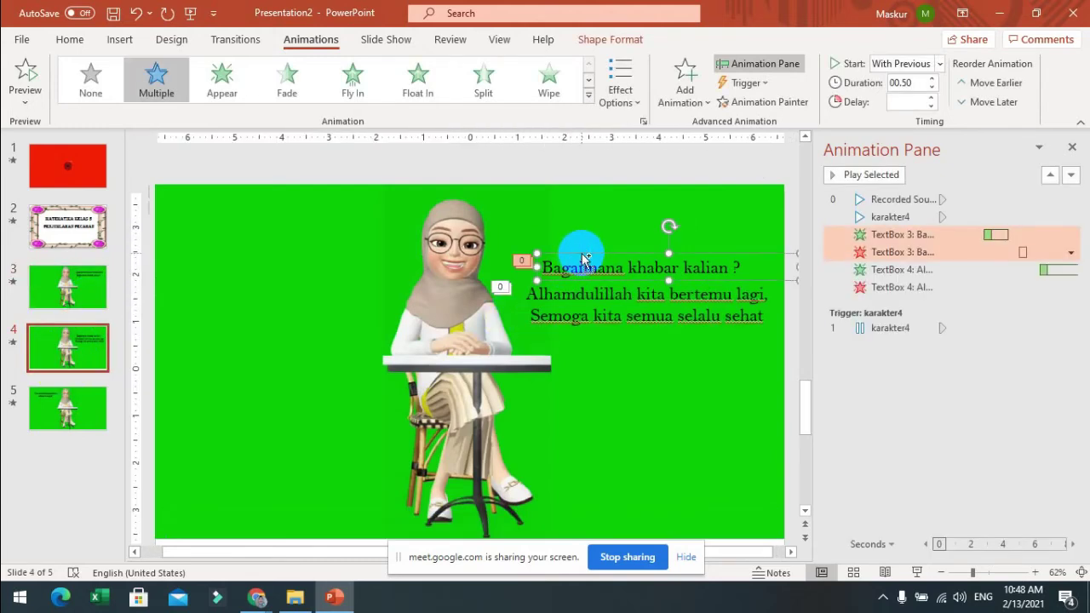
key("Delete")
- Move slide 4's "Alhamdulillah kita bertemu lagi, Semoga kita semua selalu sehat" text box up beside the character's head
left_click(588, 315)
right_click(586, 283)
left_click_drag(587, 288, 554, 236)
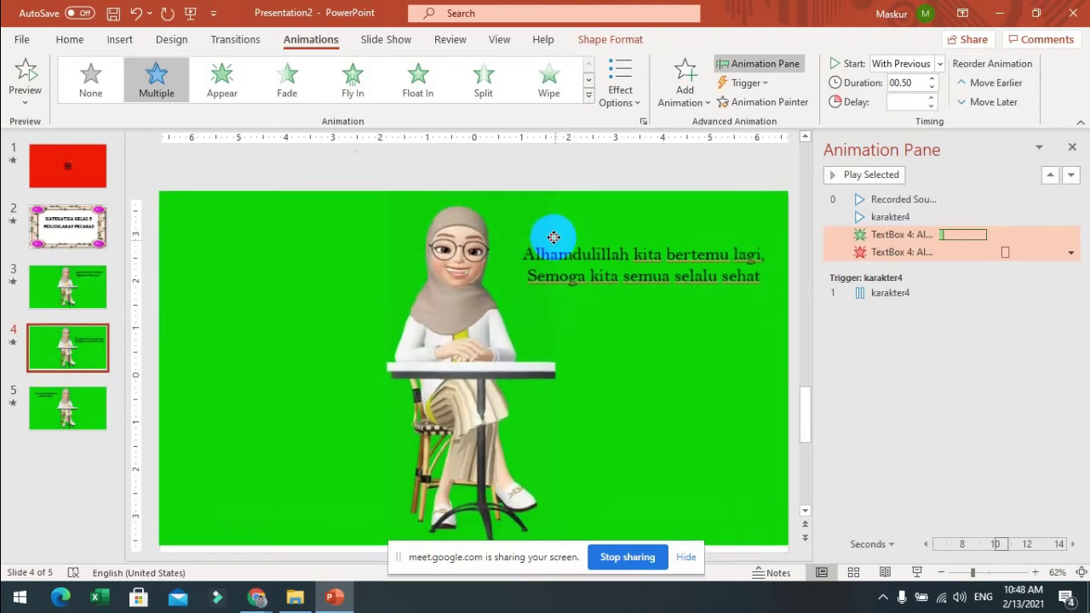
- Start the Alhamdulillah text's entrance at 0 s, set its Fade exit delay to 4.50 s, and preview slide 4's animations
left_click(943, 234)
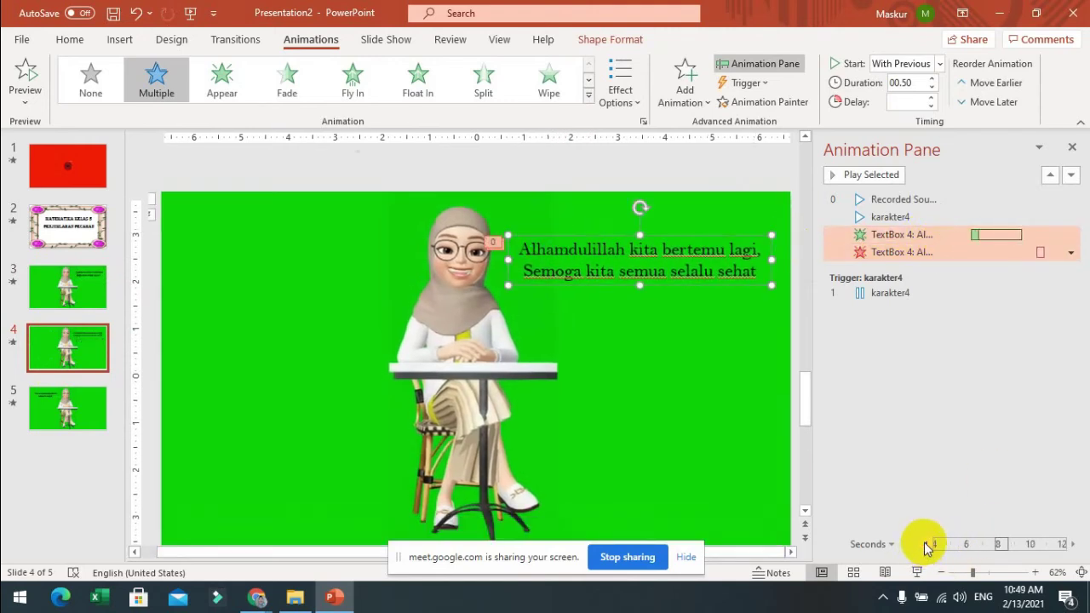
left_click_drag(977, 235, 889, 224)
left_click(980, 251)
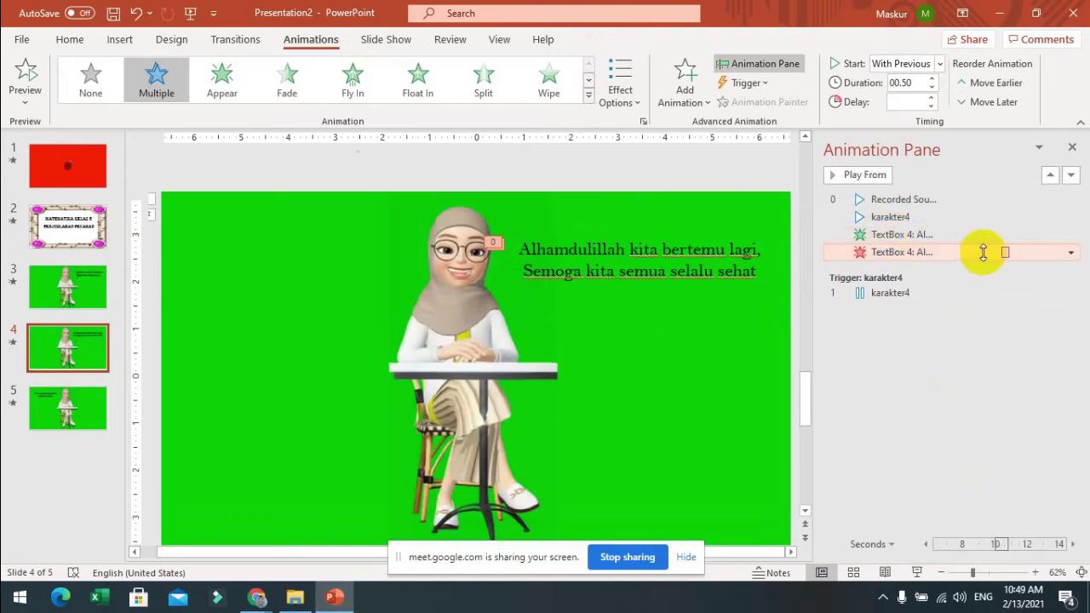
mouse_move(1005, 252)
left_mouse_down()
mouse_move(929, 252)
mouse_move(1008, 256)
left_mouse_up()
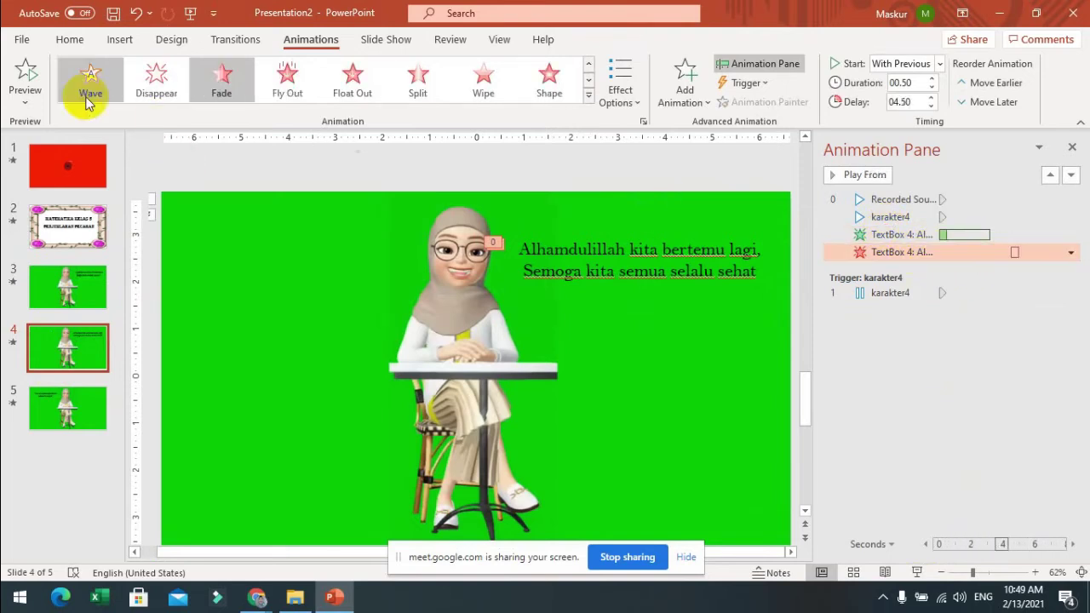
left_click(25, 77)
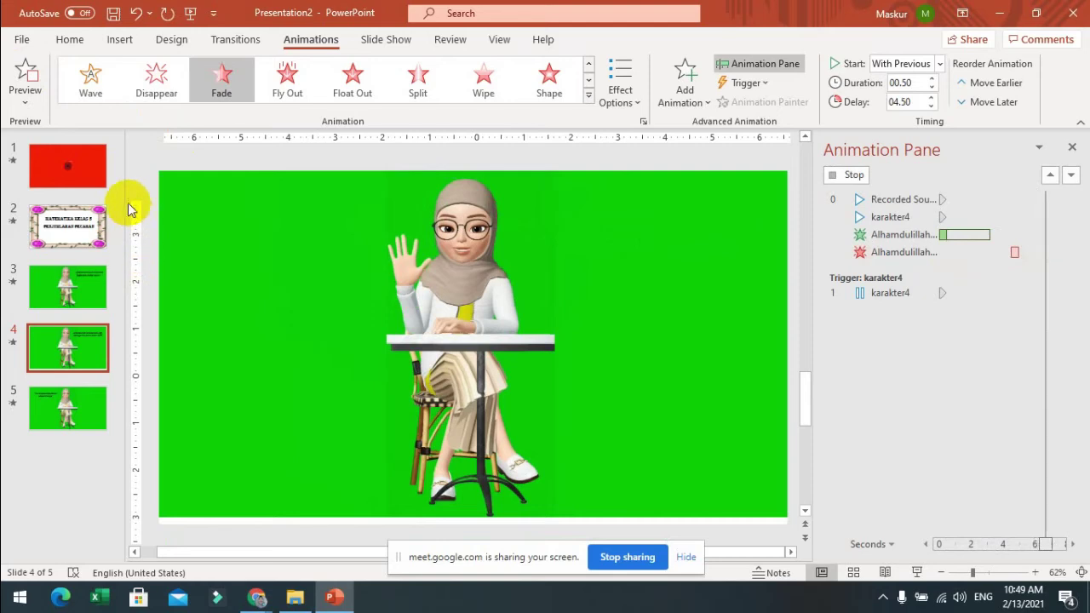
left_click(26, 78)
- Shift the Alhamdulillah text's entrance and exit animations together to a later time, and preview slide 4's animations
left_click(585, 249)
left_click(595, 249)
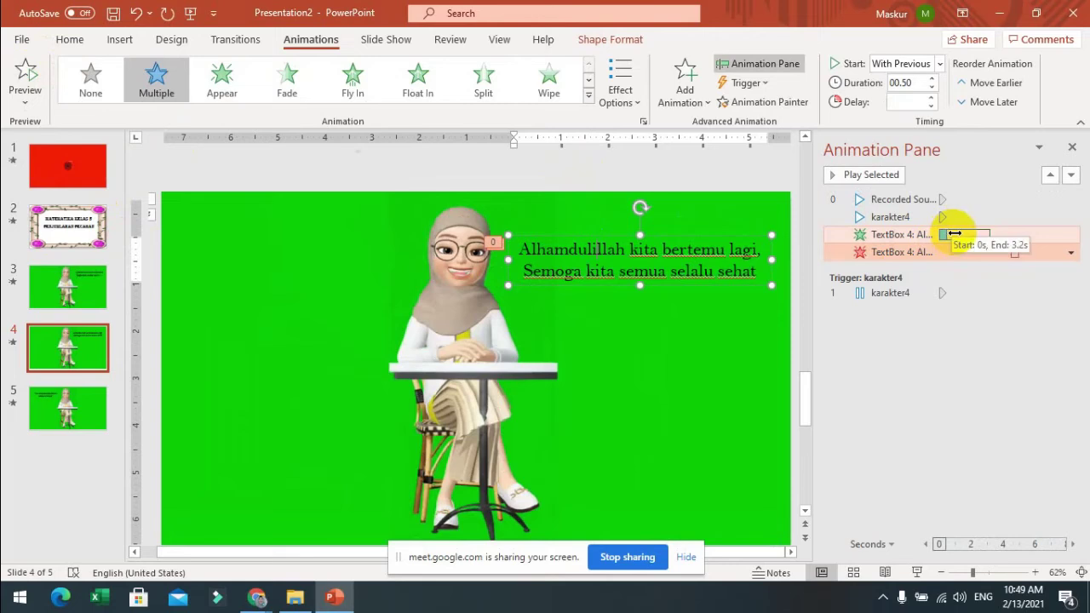
left_click_drag(950, 235, 1039, 262)
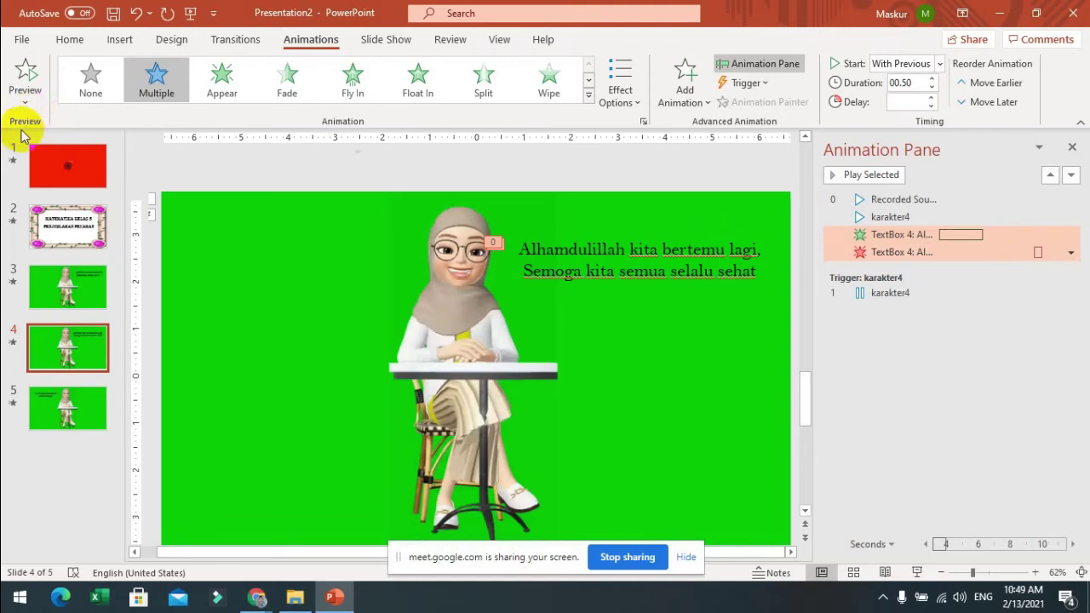
left_click(27, 77)
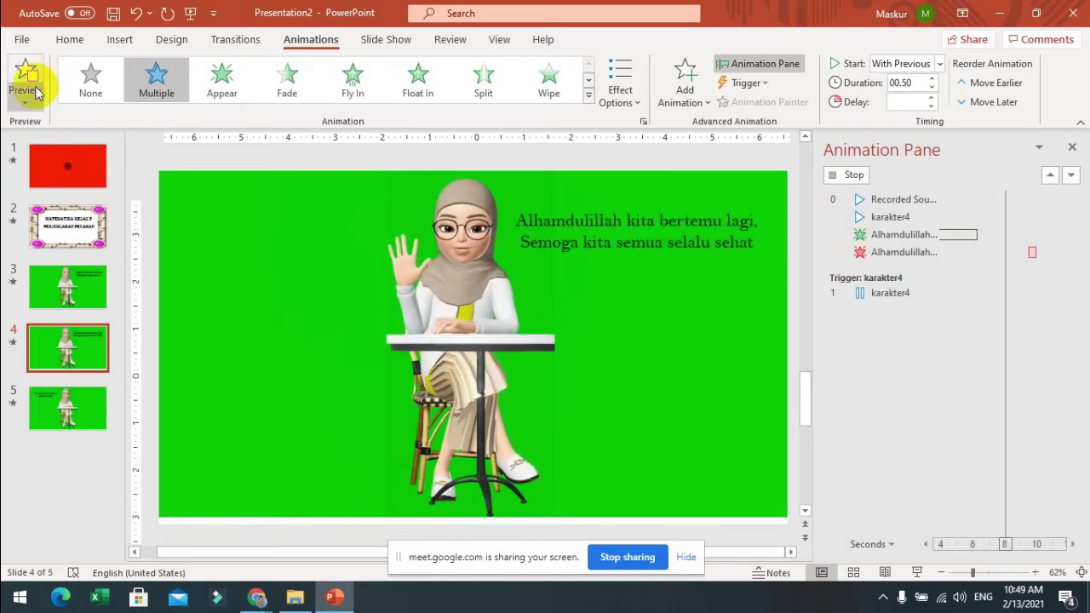
- Add a blank slide after slide 5 at the end of the presentation
left_click(64, 443)
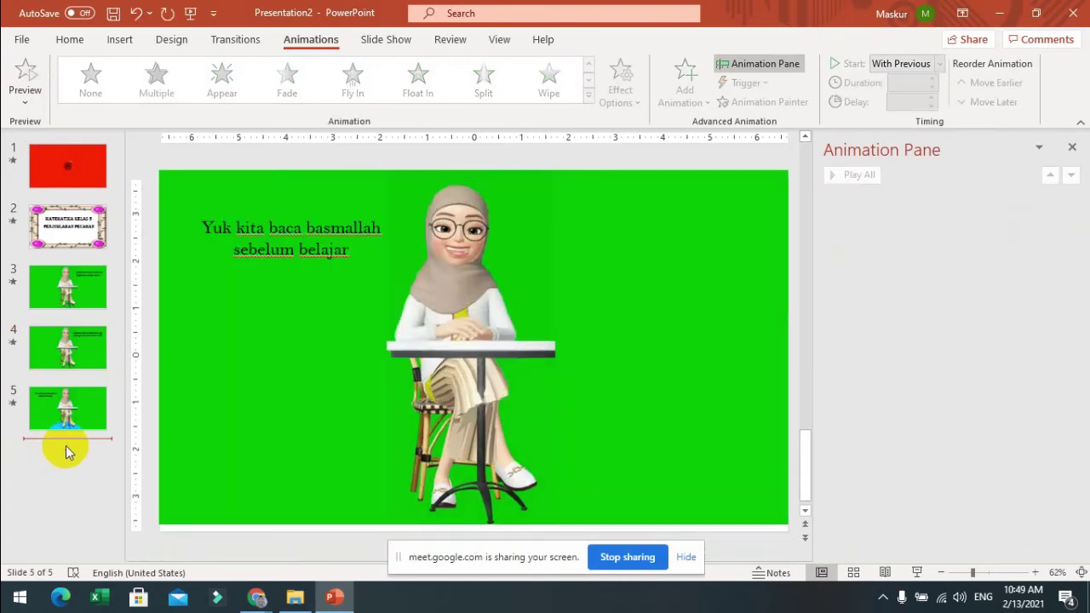
left_click(119, 40)
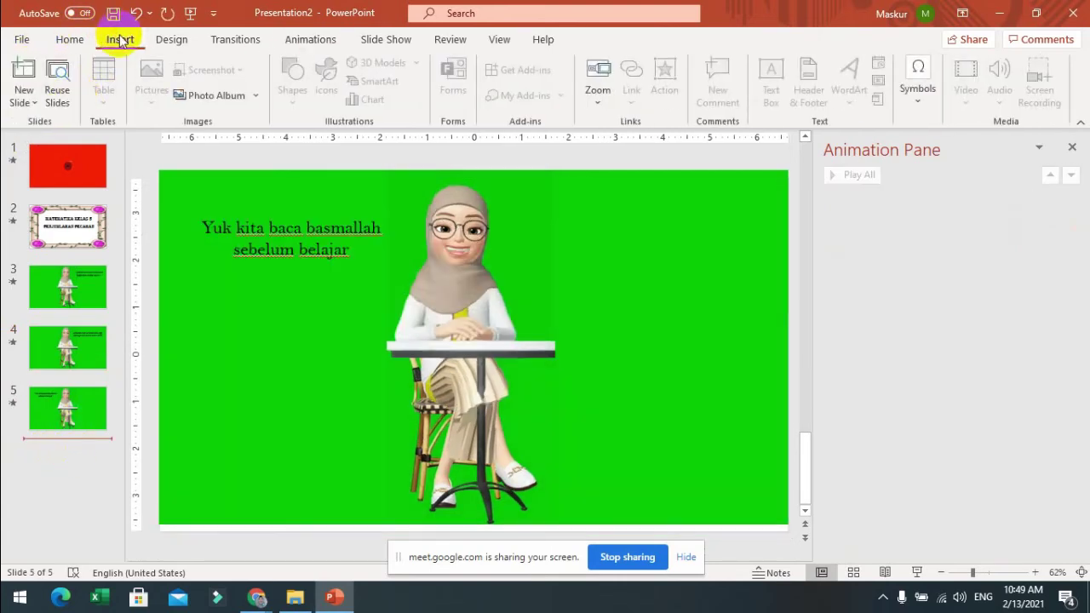
left_click(25, 95)
left_click(42, 326)
left_click(52, 462)
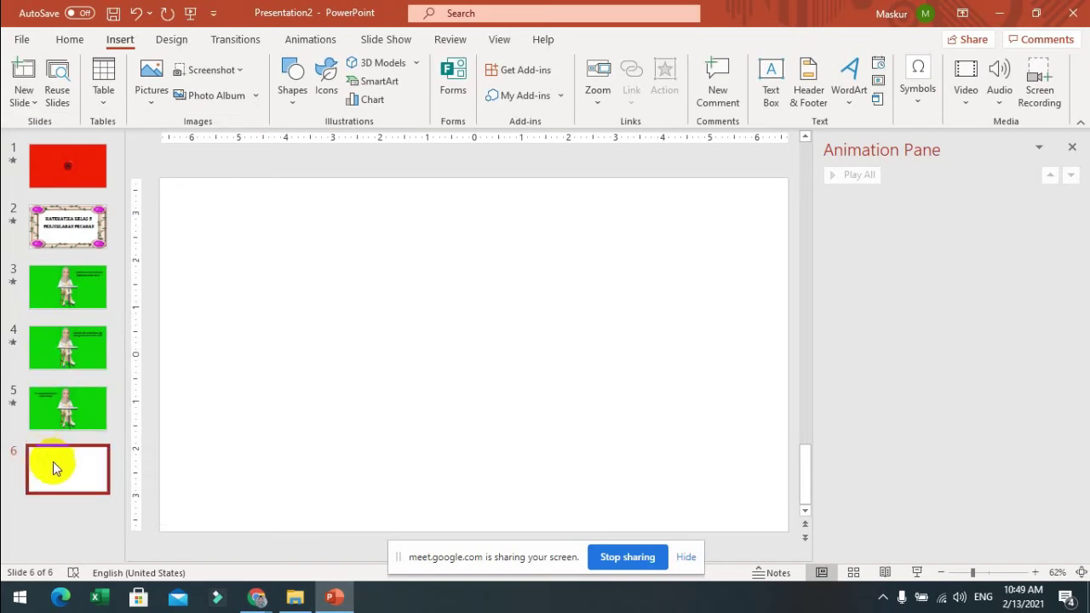
- Open the equation and symbol insertion choices for the blank slide 6
left_click(347, 366)
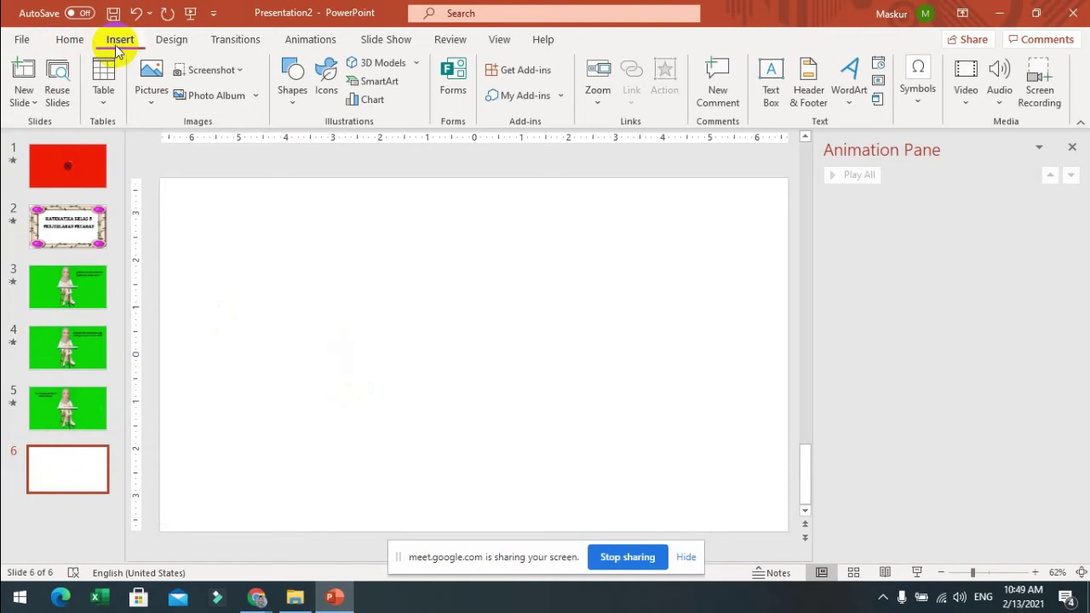
left_click(924, 103)
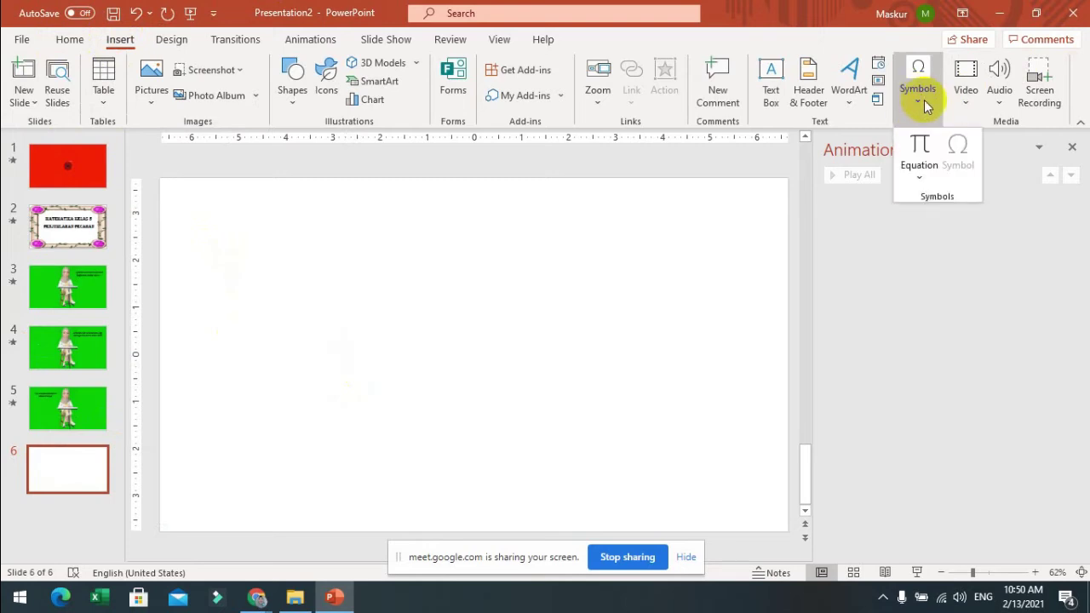